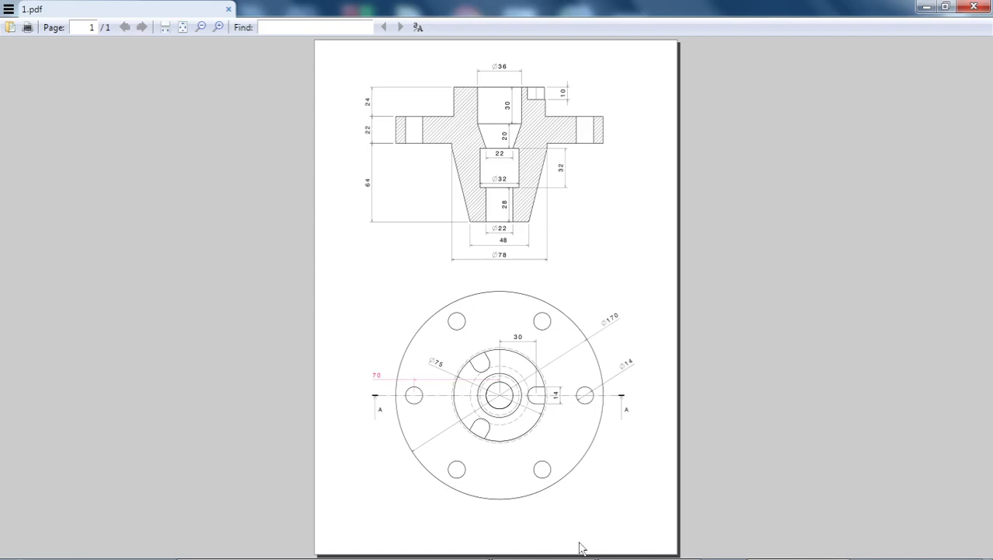
# - Switch to CATIA V5 and create a new mechanical design part named KITCoEK
pyautogui.moveTo(579, 555)
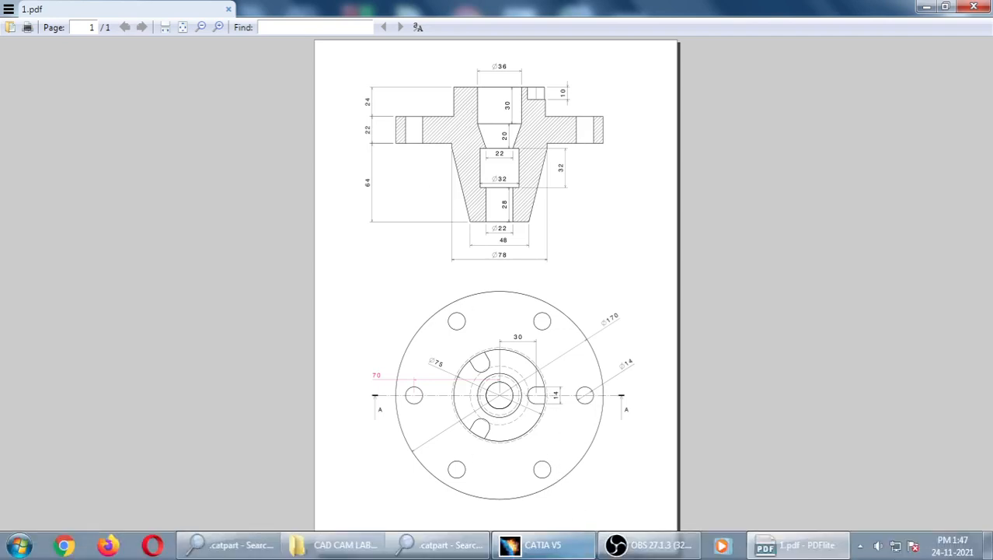
pyautogui.click(532, 553)
pyautogui.click(18, 30)
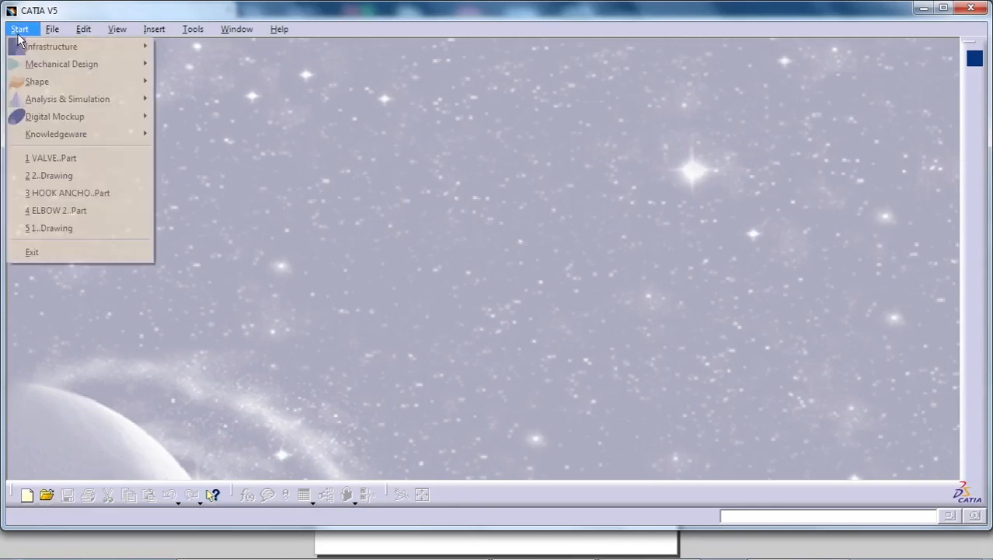
pyautogui.moveTo(33, 69)
pyautogui.click(180, 70)
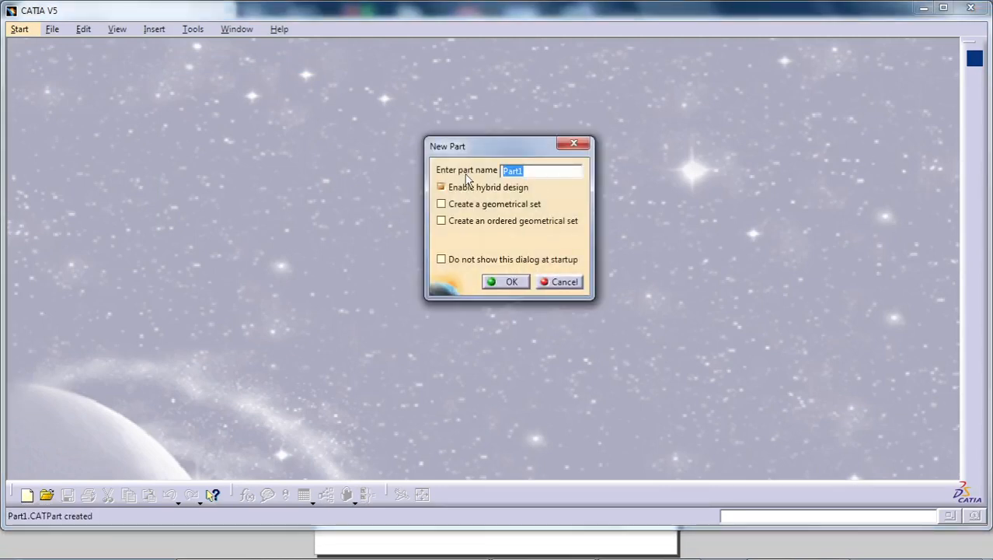
pyautogui.write('KIT')
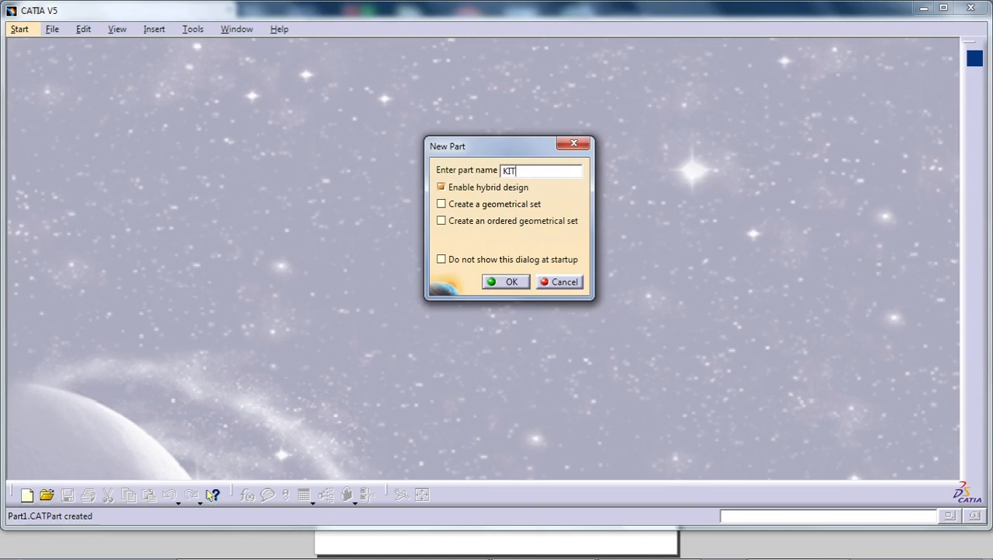
pyautogui.write('CoEK')
pyautogui.click(509, 282)
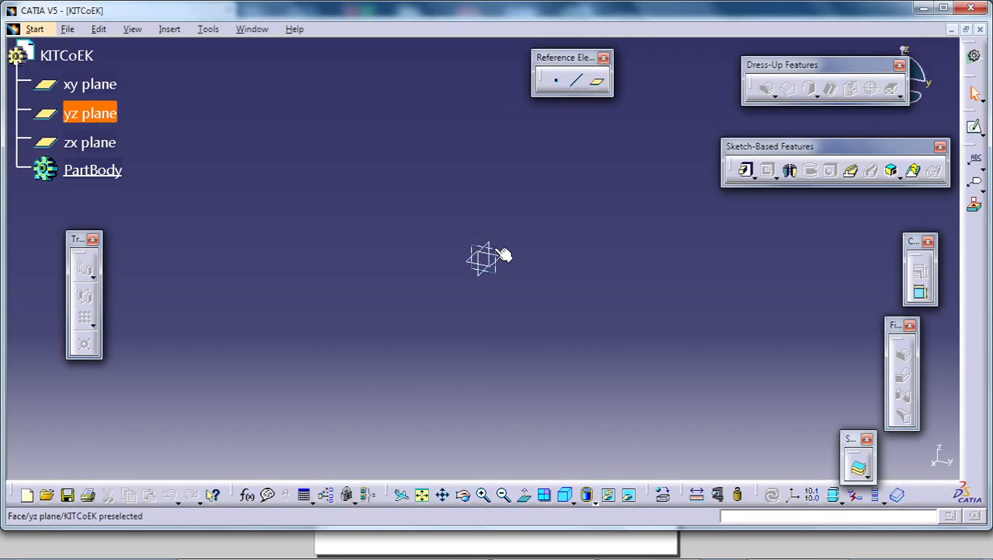
# - Start a sketch on the yz plane with a profile running about 19 mm inward along the horizontal axis, then about 40 mm vertically up
pyautogui.click(502, 256)
pyautogui.click(975, 126)
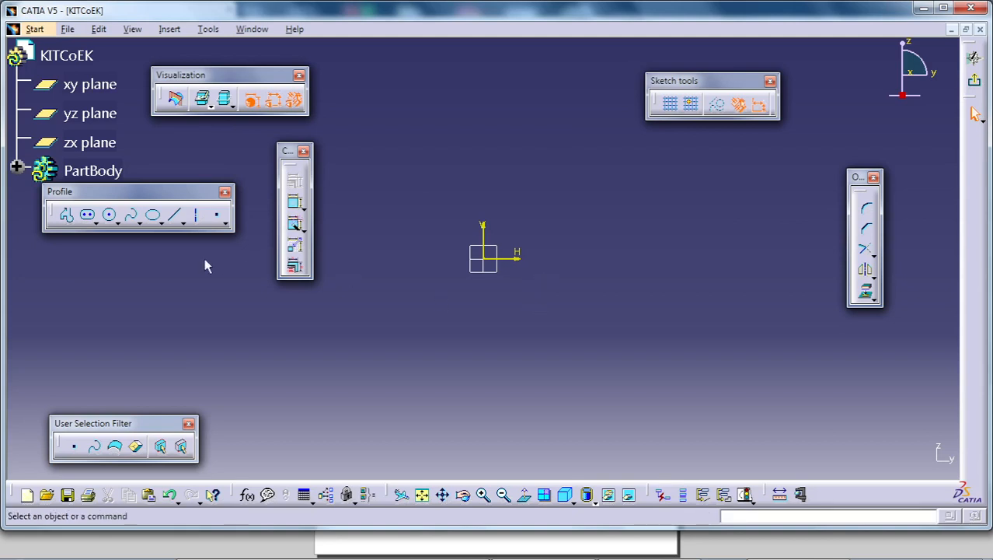
pyautogui.click(74, 222)
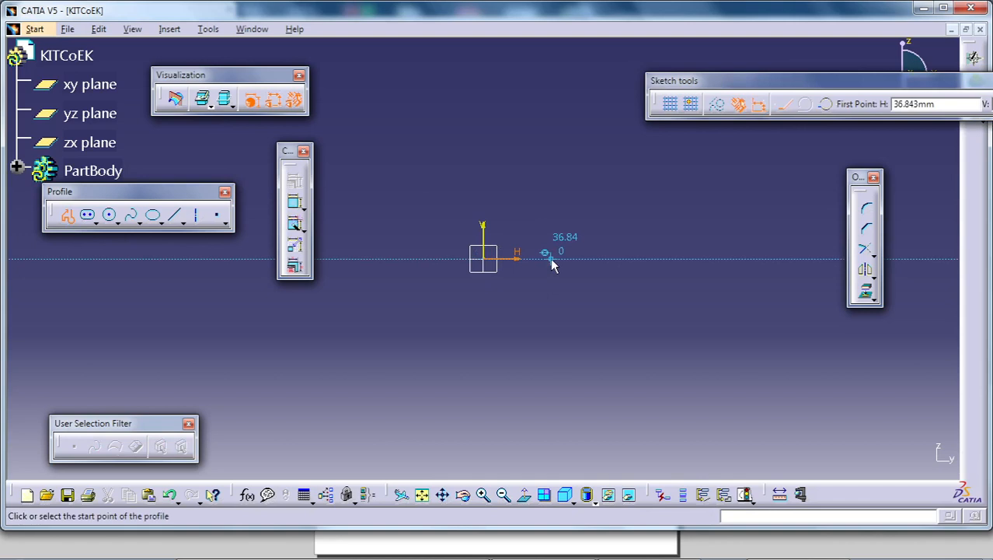
pyautogui.click(589, 254)
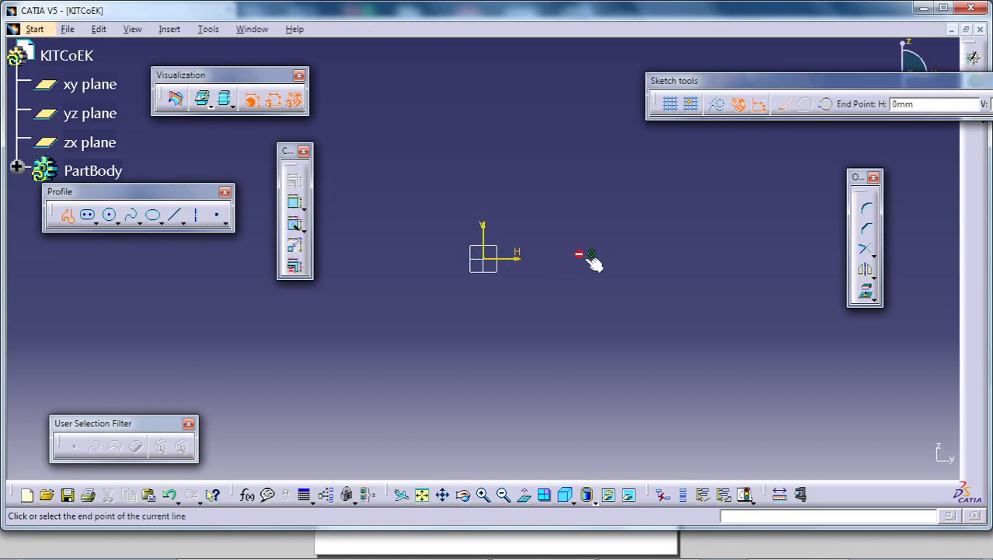
pyautogui.click(552, 258)
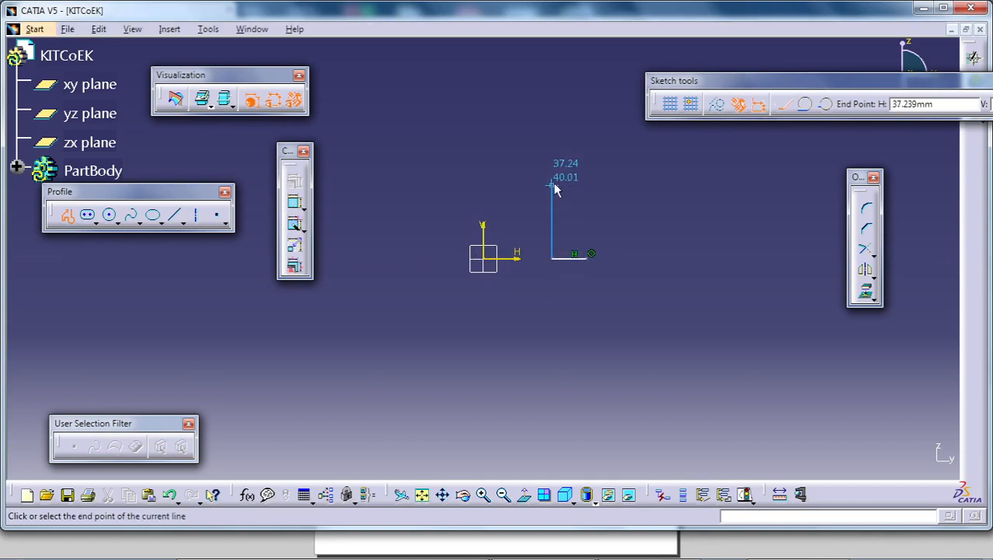
pyautogui.click(553, 184)
# - Continue the profile about 8 mm outward, 62 mm up and 12 mm back inward, leaving it open
pyautogui.moveTo(554, 184); pyautogui.dragTo(546, 249, button='middle')
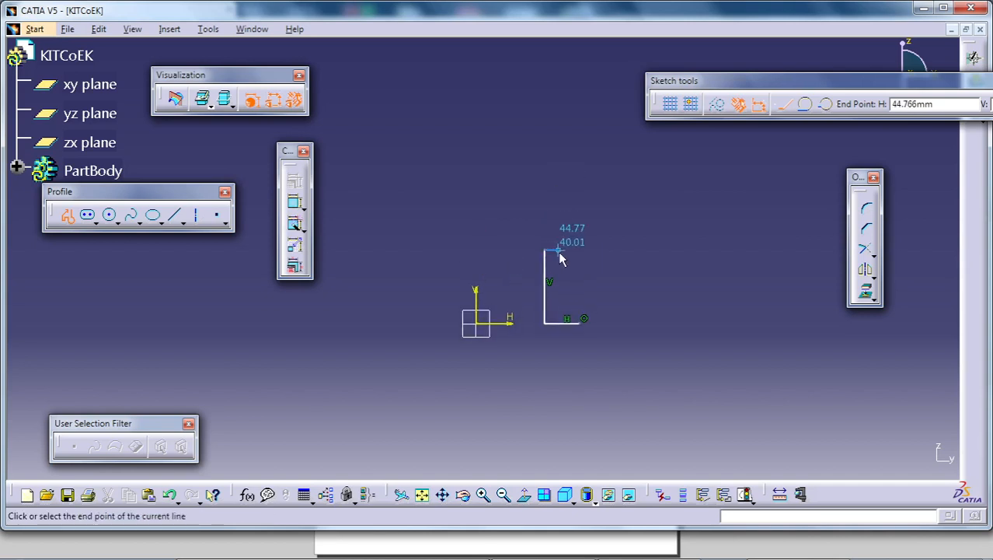
pyautogui.click(561, 253)
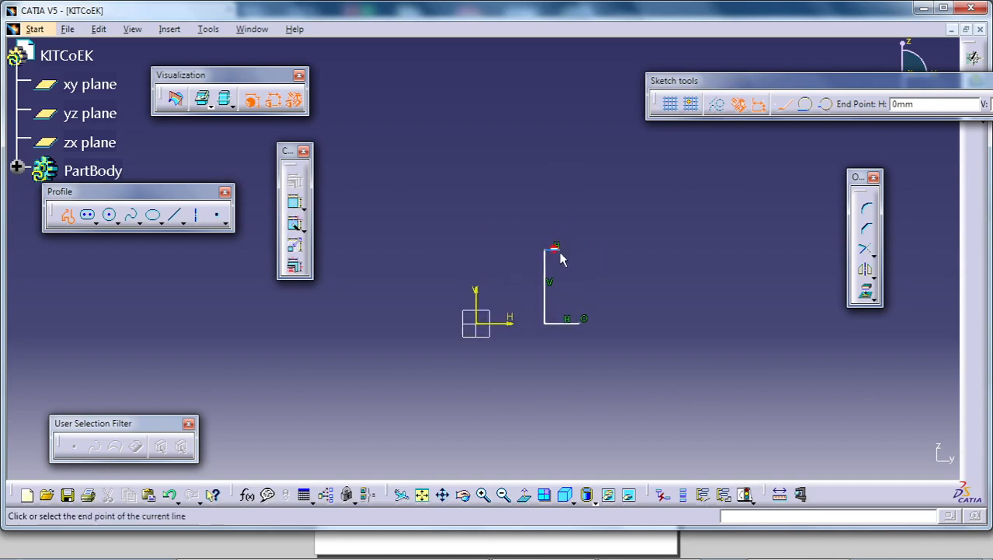
pyautogui.moveTo(561, 191); pyautogui.dragTo(560, 229, button='middle')
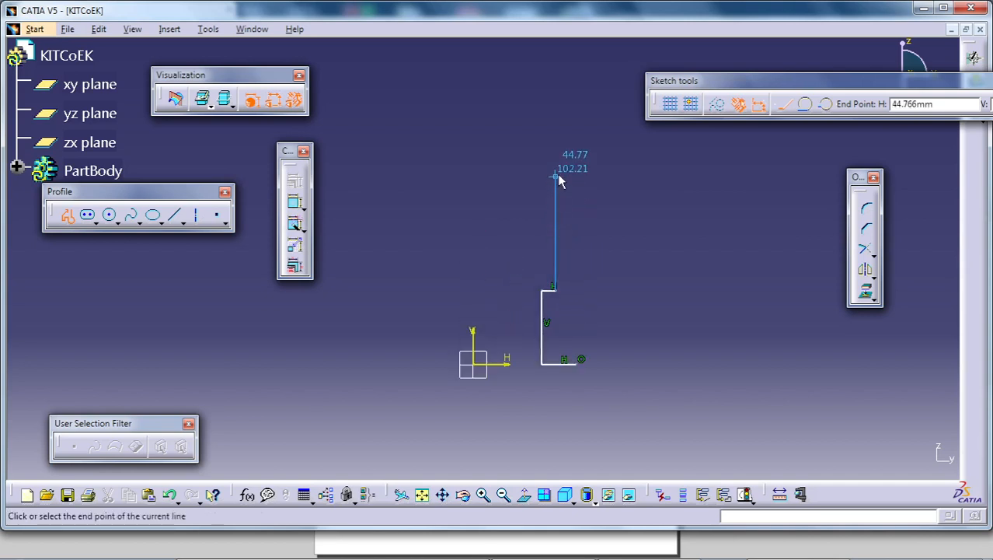
pyautogui.click(558, 176)
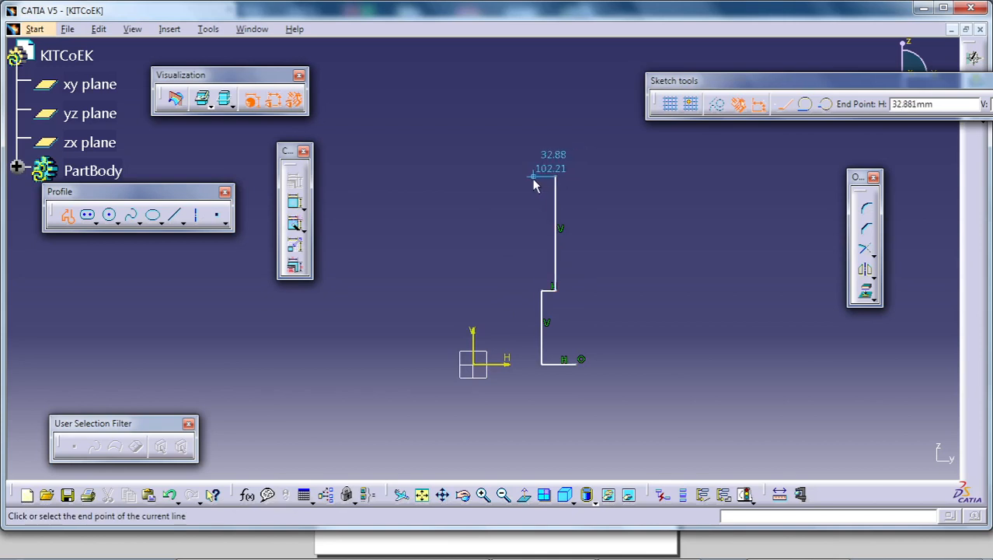
pyautogui.click(533, 178)
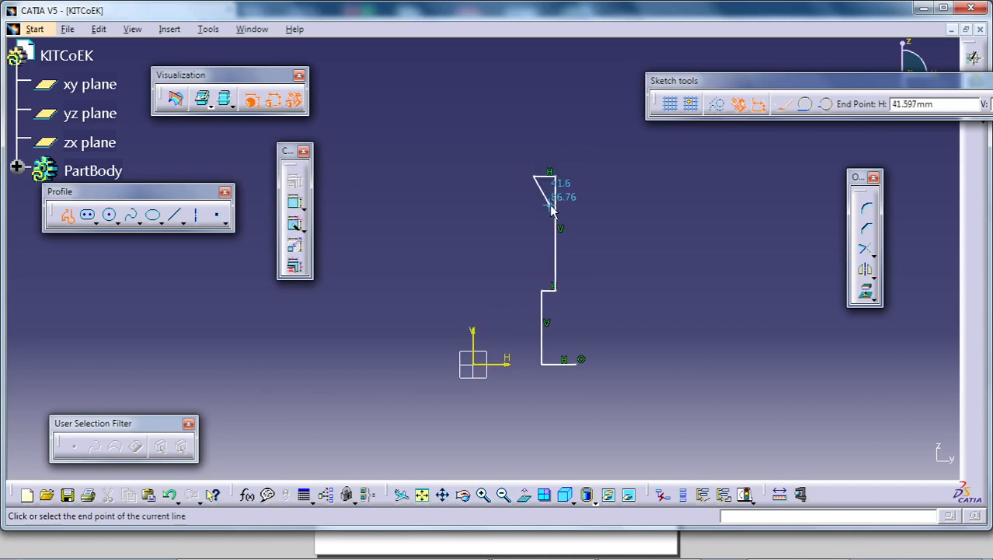
pyautogui.press('Escape')
pyautogui.moveTo(618, 206); pyautogui.dragTo(610, 173, button='middle')
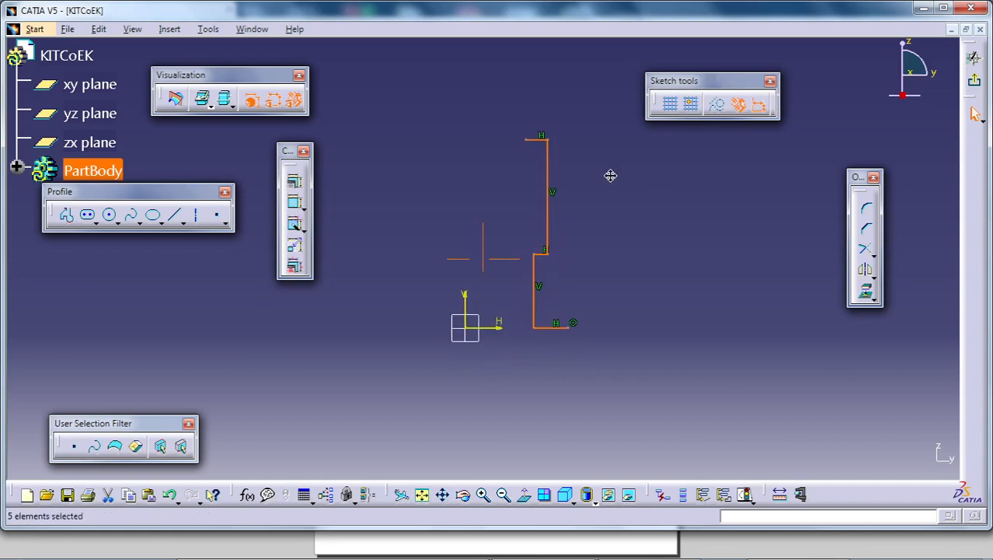
# - Dimension the base line's outer endpoint from the vertical axis and set the distance to 48/2
pyautogui.click(296, 204)
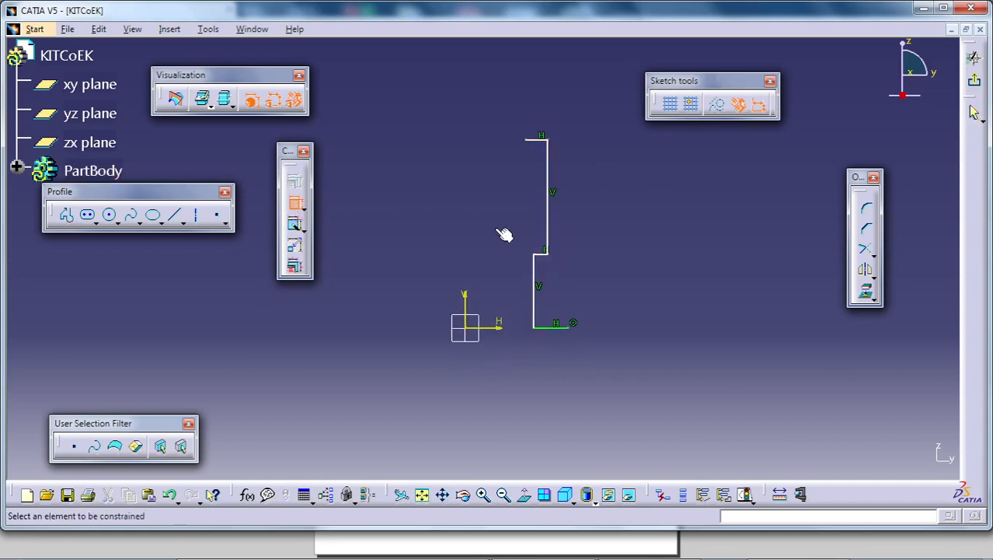
pyautogui.click(466, 297)
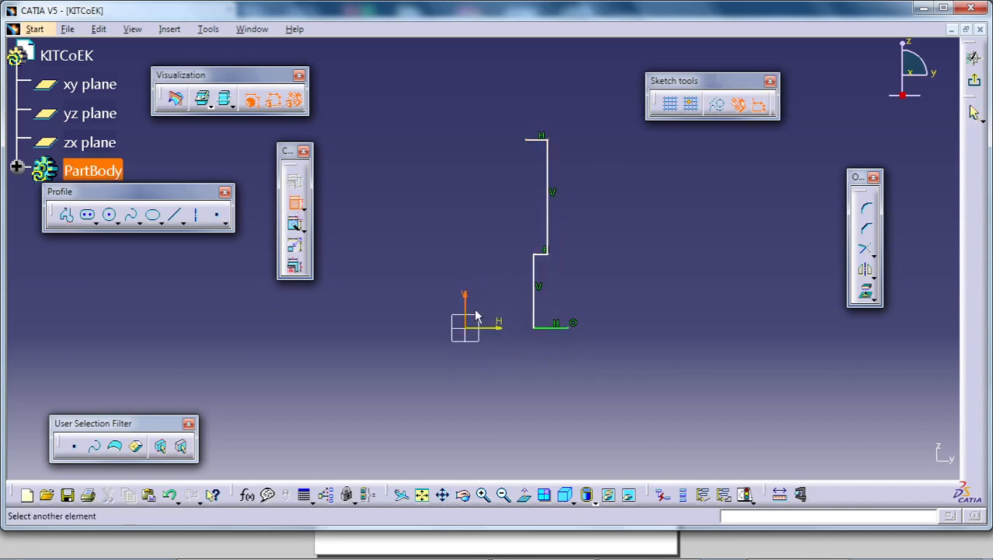
pyautogui.click(574, 323)
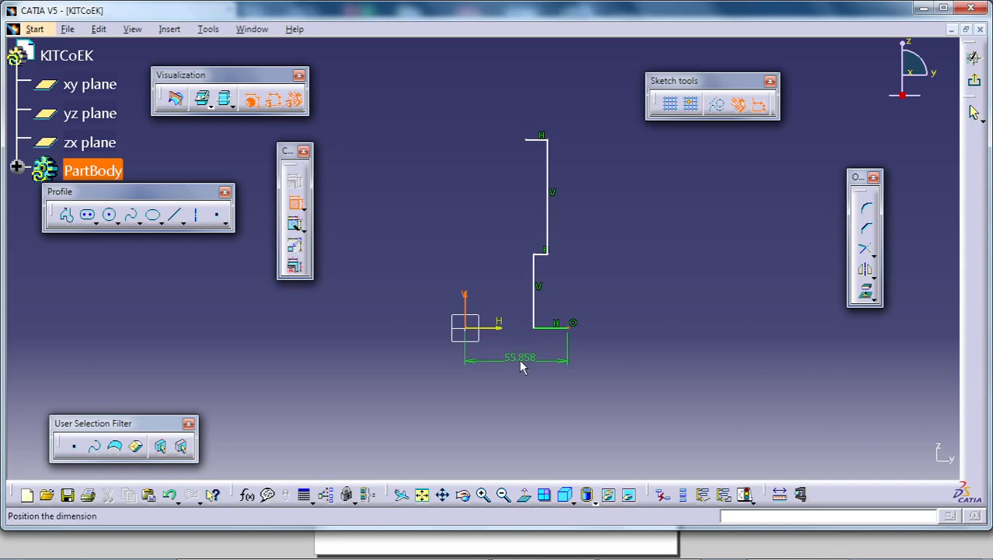
pyautogui.click(520, 358)
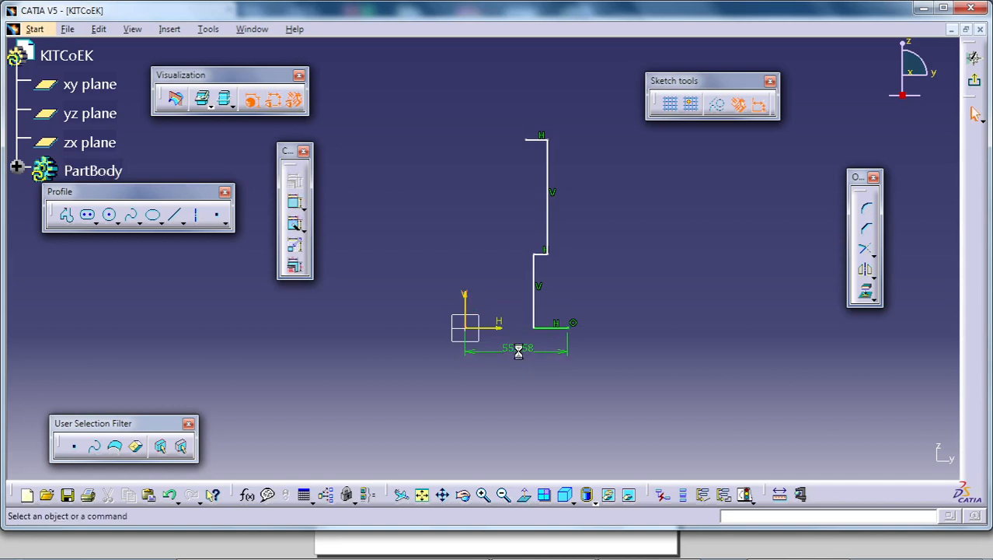
pyautogui.doubleClick(520, 350)
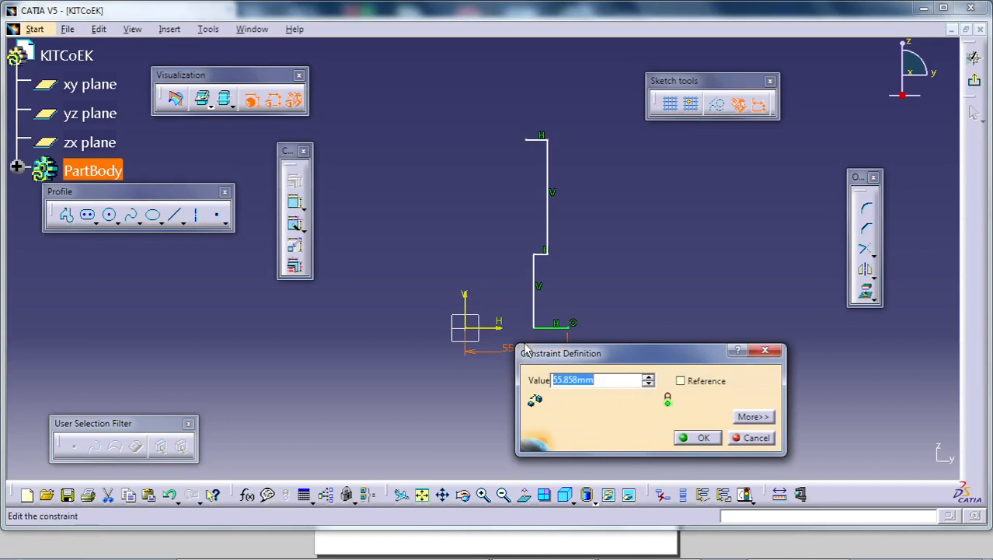
pyautogui.write('48/2')
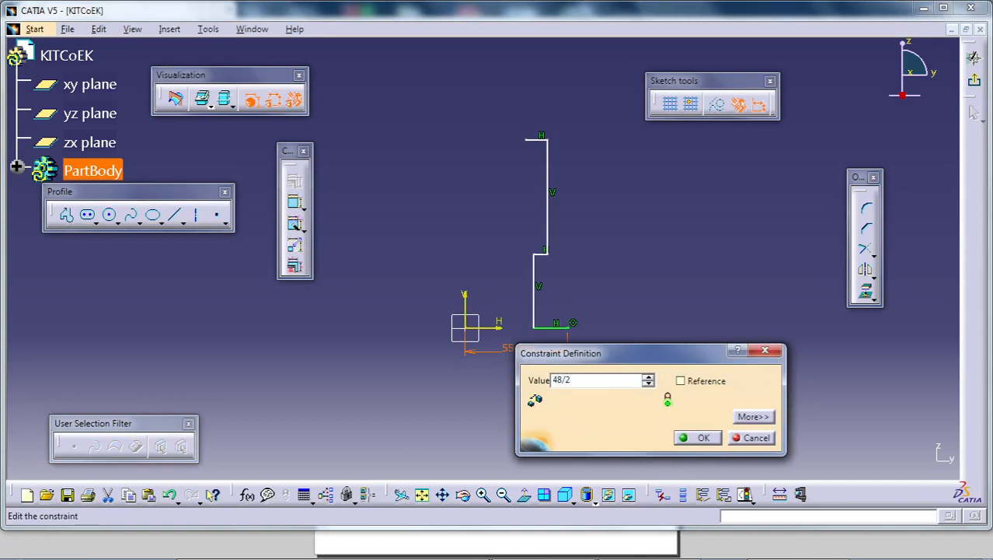
pyautogui.press('Return')
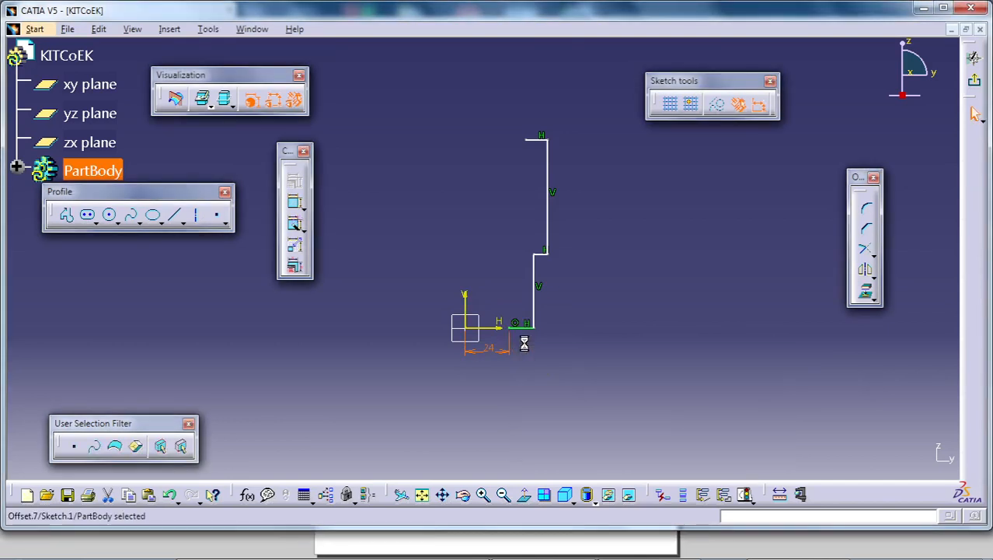
# - Dimension the lower vertical line from the vertical axis and set the distance to 11 mm
pyautogui.click(293, 203)
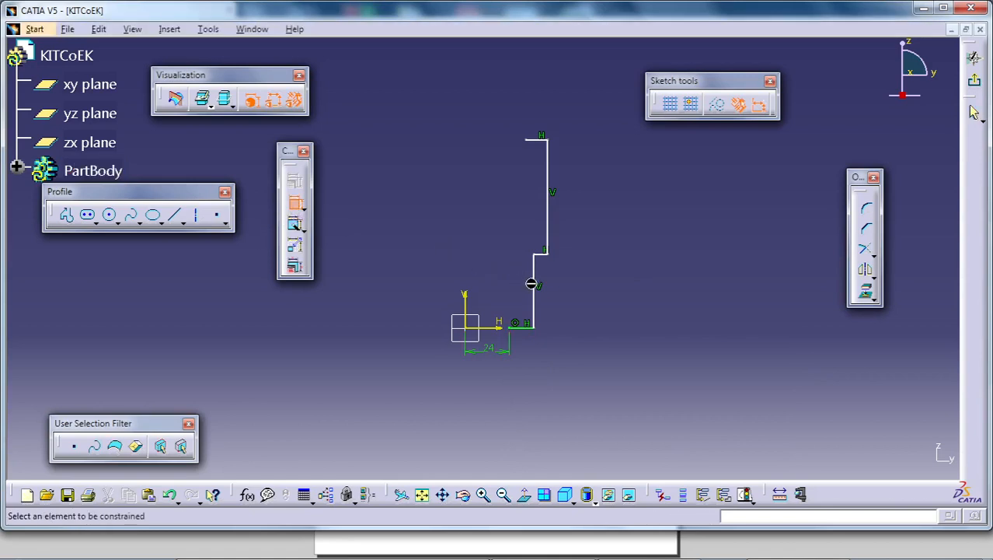
pyautogui.click(532, 285)
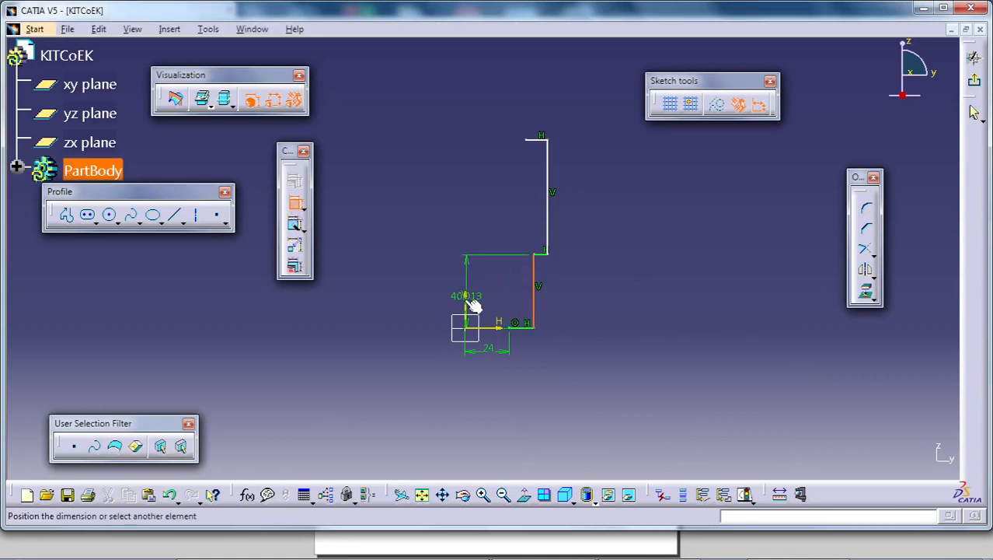
pyautogui.click(469, 304)
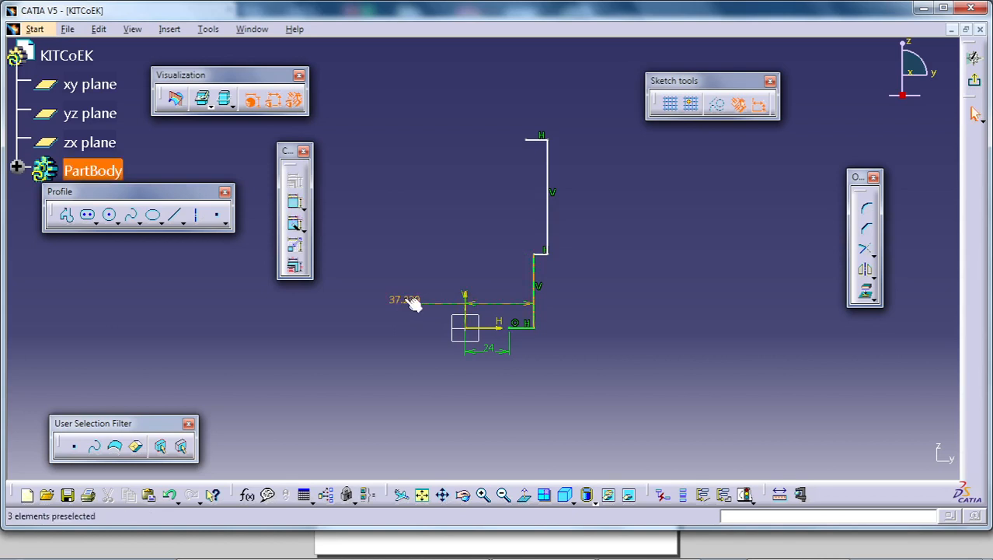
pyautogui.click(413, 303)
pyautogui.doubleClick(406, 304)
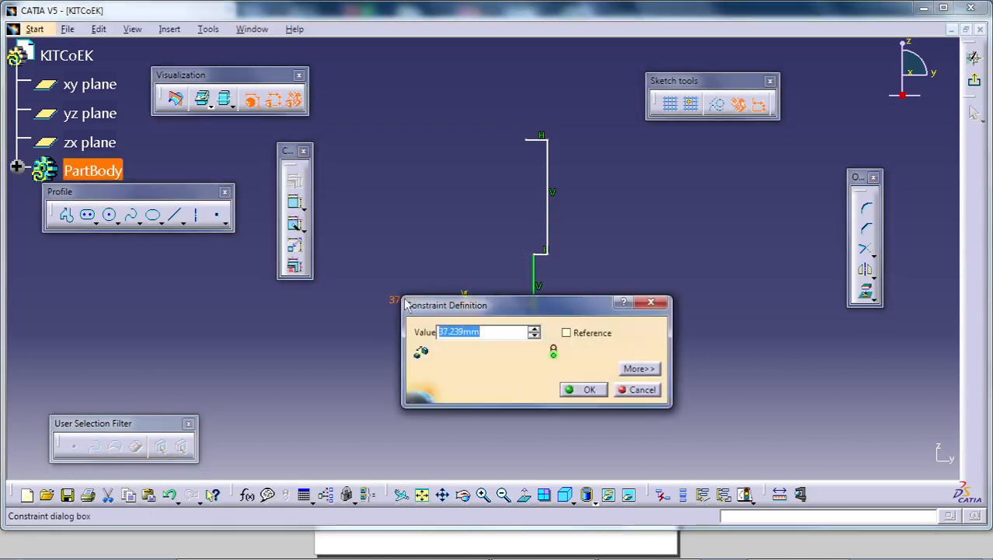
pyautogui.write('11')
pyautogui.press('Return')
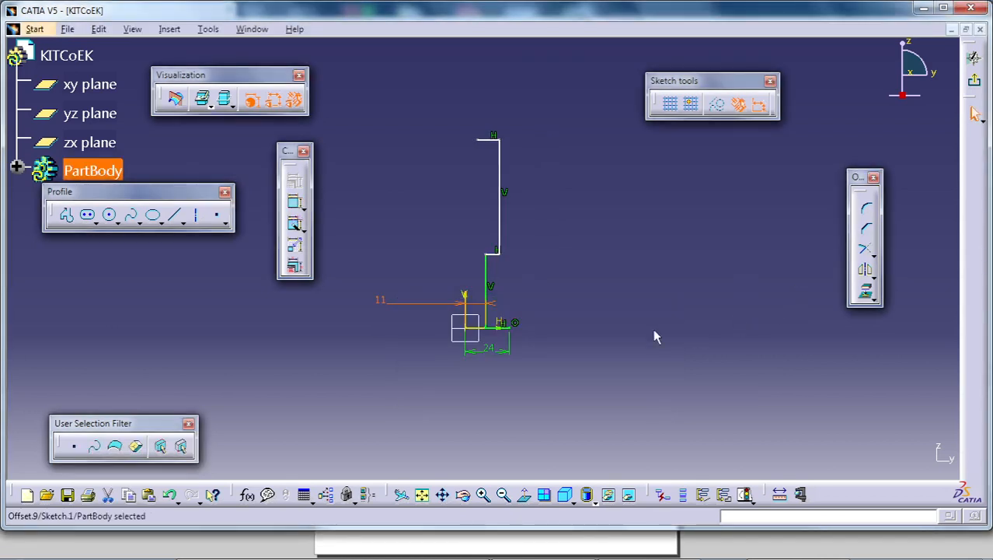
# - Dimension the lower vertical line's length and set it to 28 mm
pyautogui.moveTo(652, 328)
pyautogui.mouseDown(button='middle')
pyautogui.moveTo(646, 296)
pyautogui.moveTo(651, 322)
pyautogui.mouseUp(button='middle')
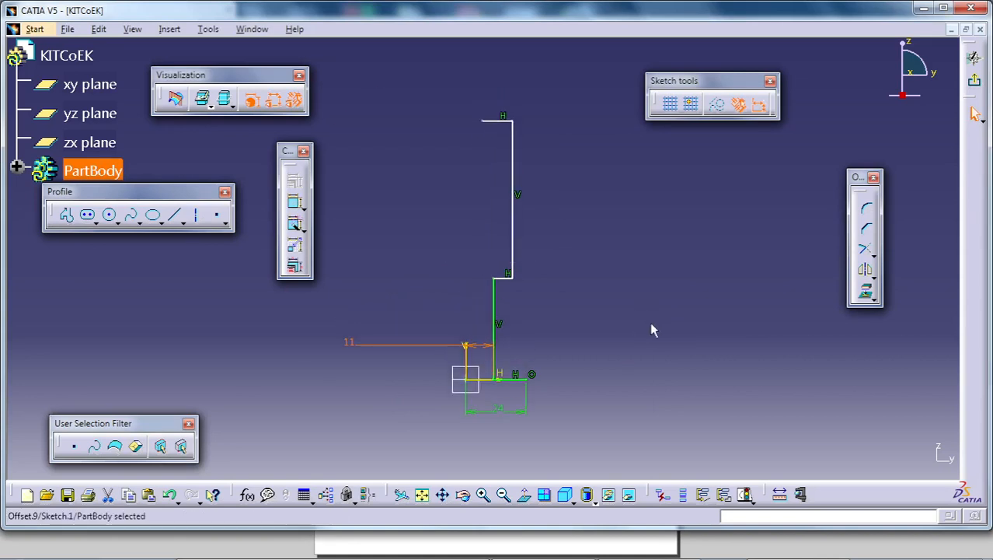
pyautogui.click(499, 317)
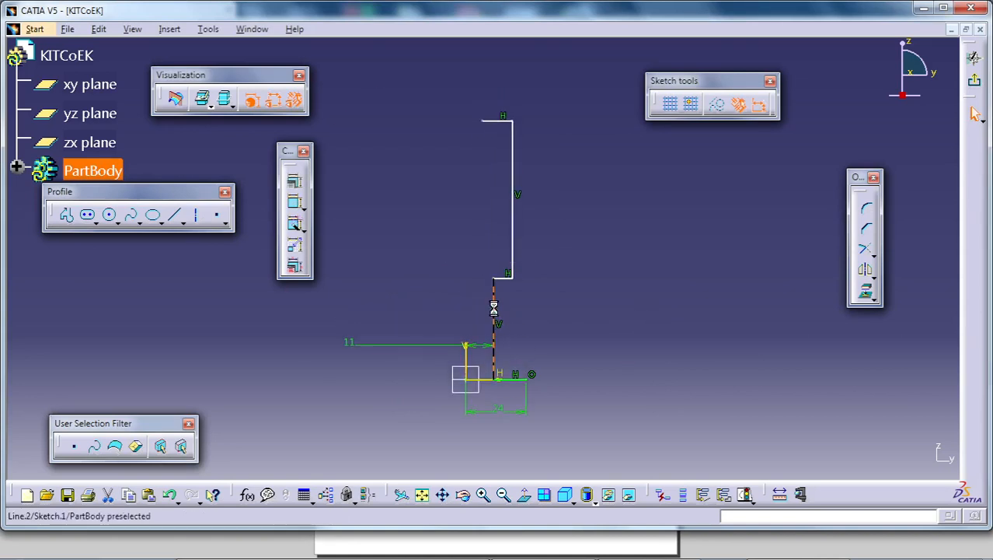
pyautogui.click(294, 203)
pyautogui.doubleClick(632, 312)
pyautogui.write('2')
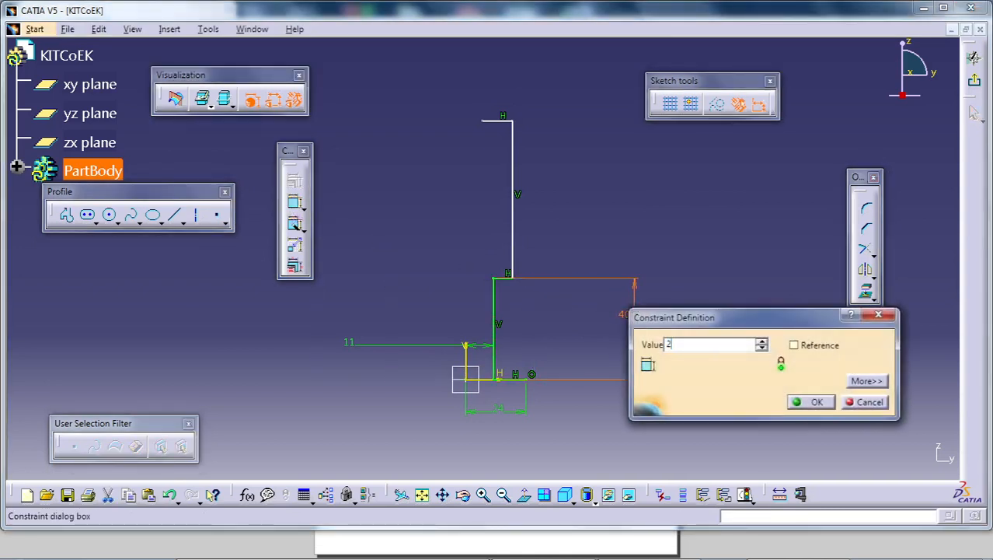
pyautogui.write('8mm')
pyautogui.press('Return')
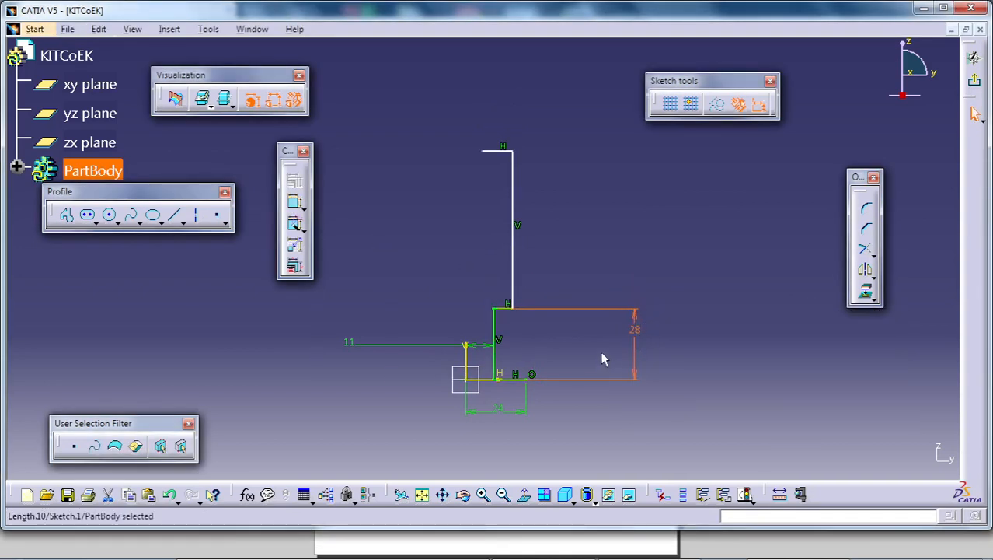
# - Dimension the upper vertical line from the vertical axis and set the distance to 16 mm
pyautogui.click(466, 351)
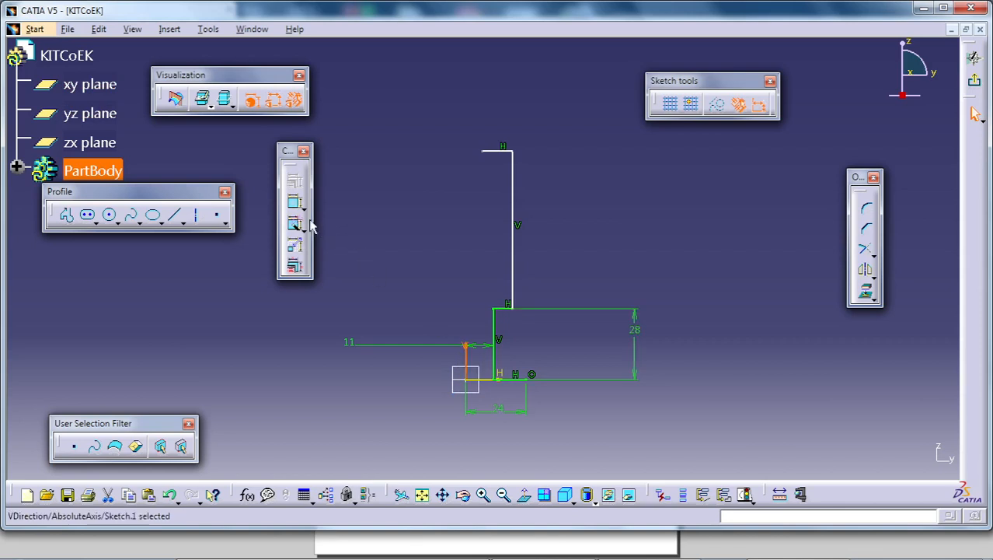
pyautogui.click(293, 204)
pyautogui.click(519, 252)
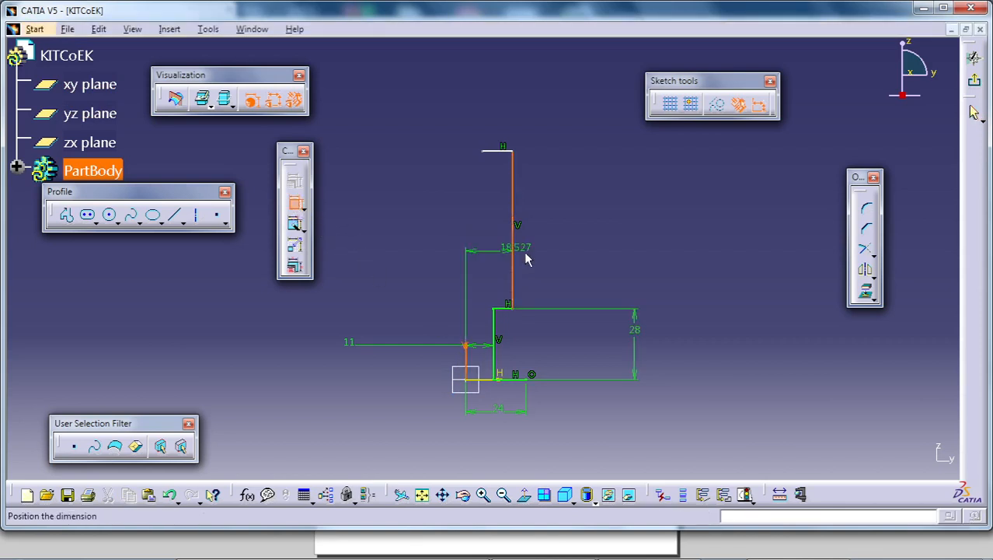
pyautogui.click(567, 257)
pyautogui.doubleClick(569, 258)
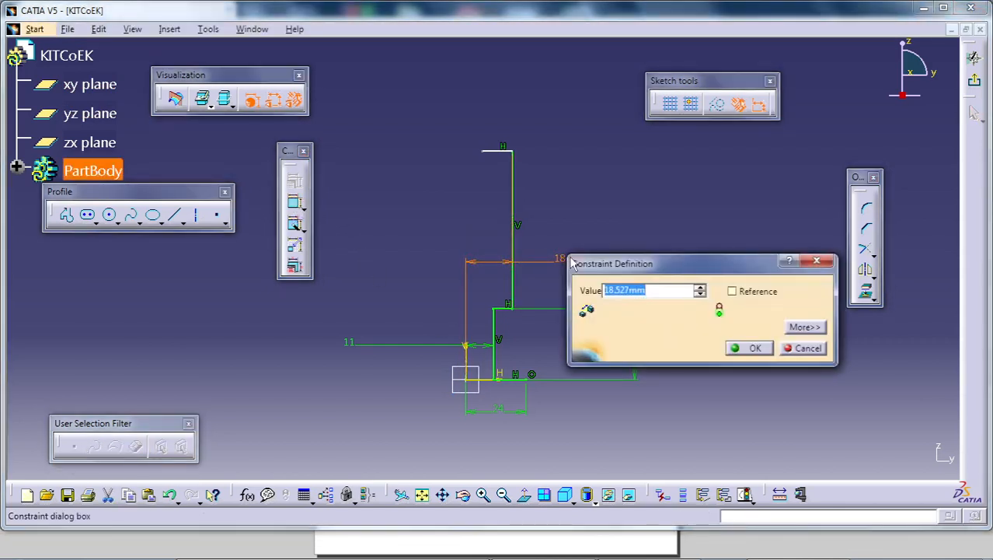
pyautogui.write('16mm')
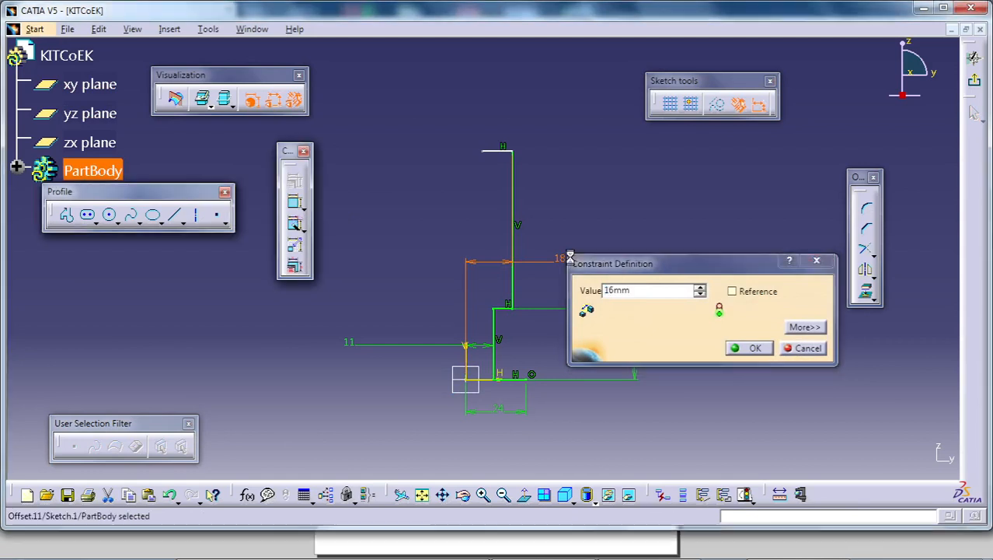
# - Apply the upper vertical line's 16 mm axis distance, dimension the line's length and set it to 32 mm
pyautogui.press('Return')
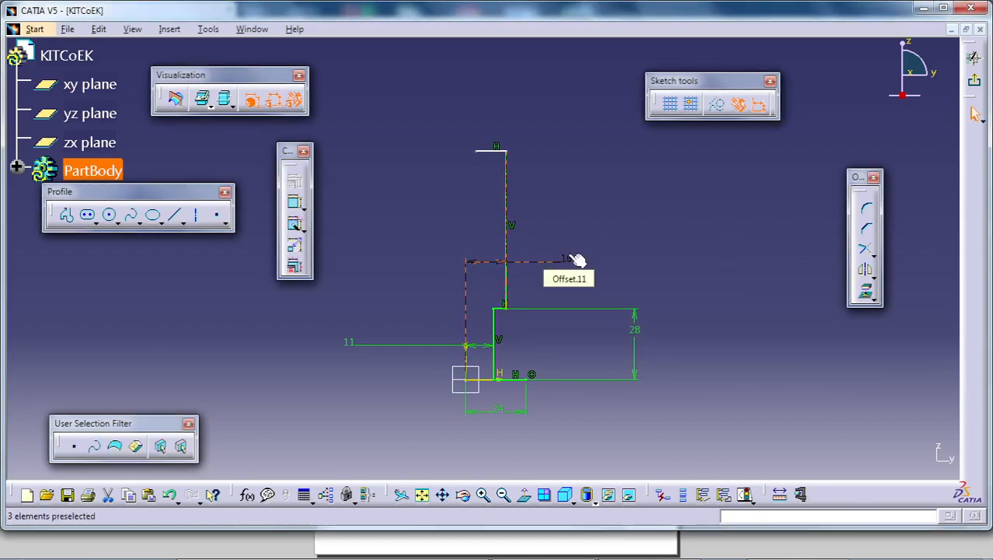
pyautogui.click(576, 259)
pyautogui.click(506, 193)
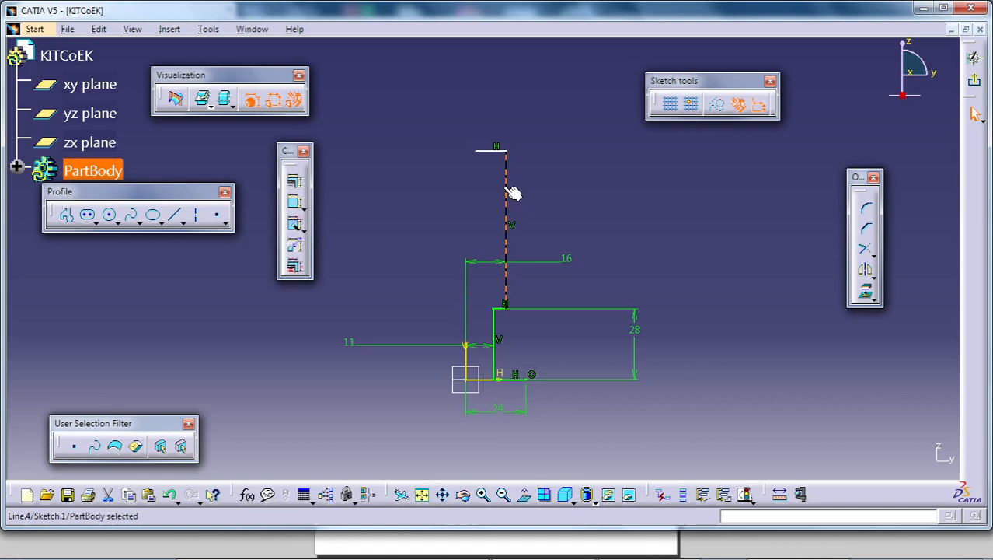
pyautogui.click(294, 202)
pyautogui.click(700, 220)
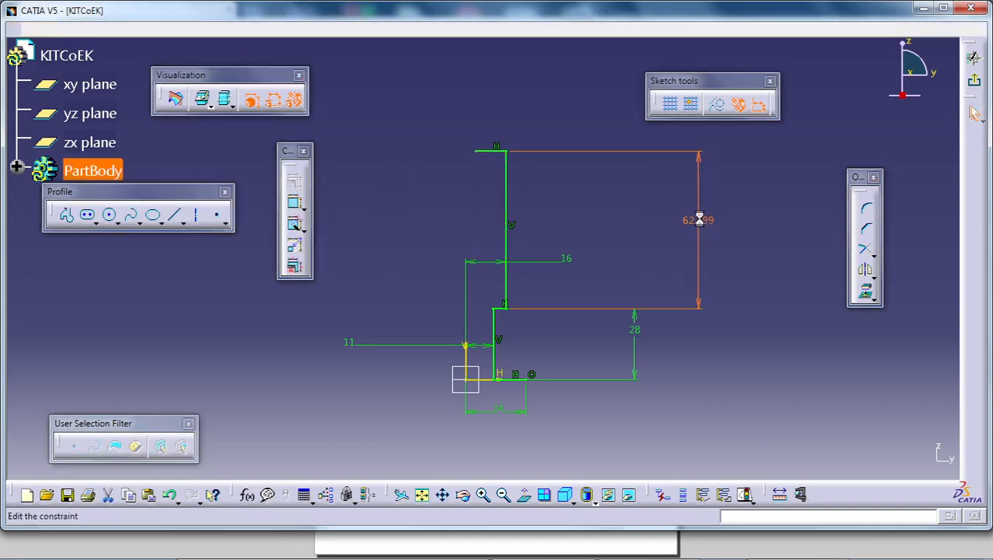
pyautogui.write('32')
pyautogui.press('Return')
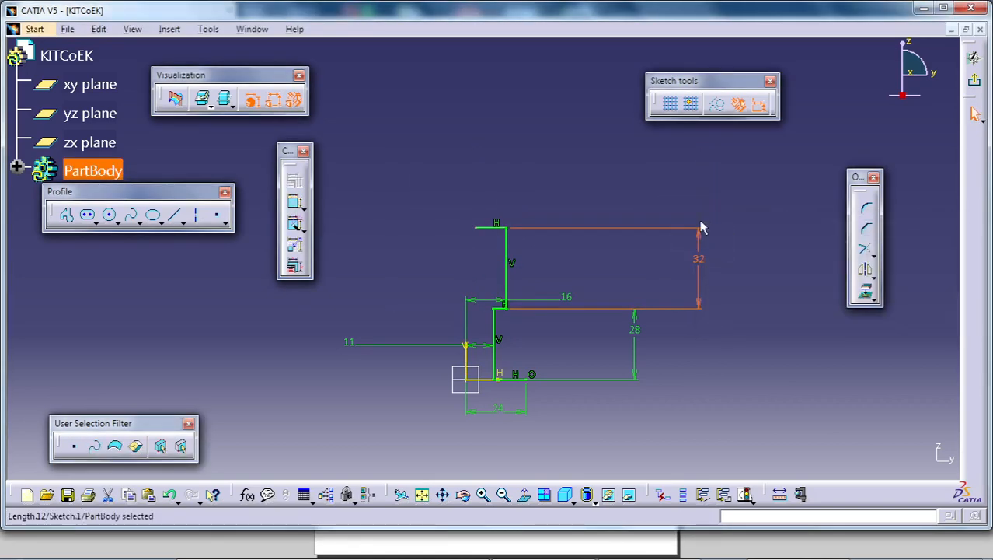
# - Dimension the free endpoint of the uppermost short horizontal line from the vertical axis and set the distance to 11 mm
pyautogui.moveTo(634, 302); pyautogui.dragTo(634, 289, button='middle')
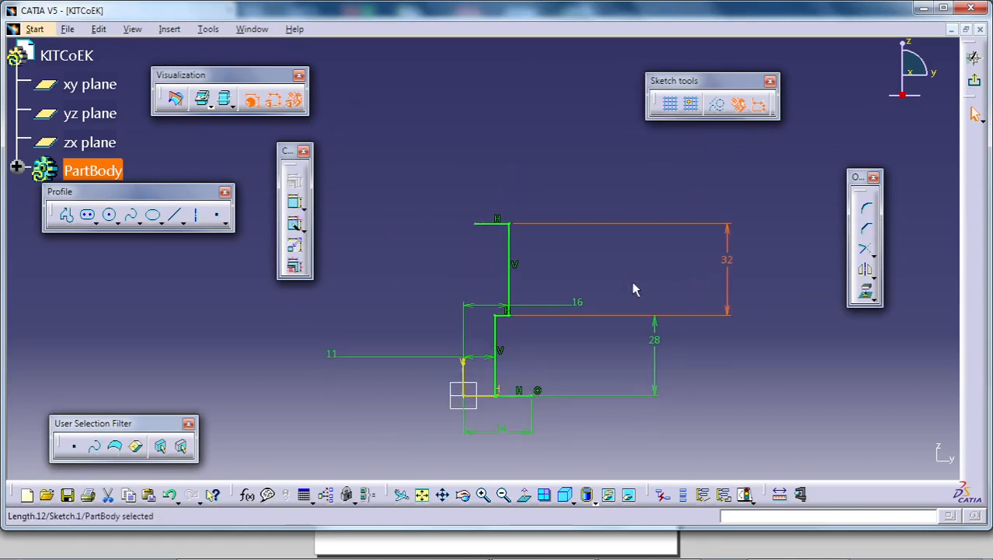
pyautogui.click(466, 376)
pyautogui.click(294, 202)
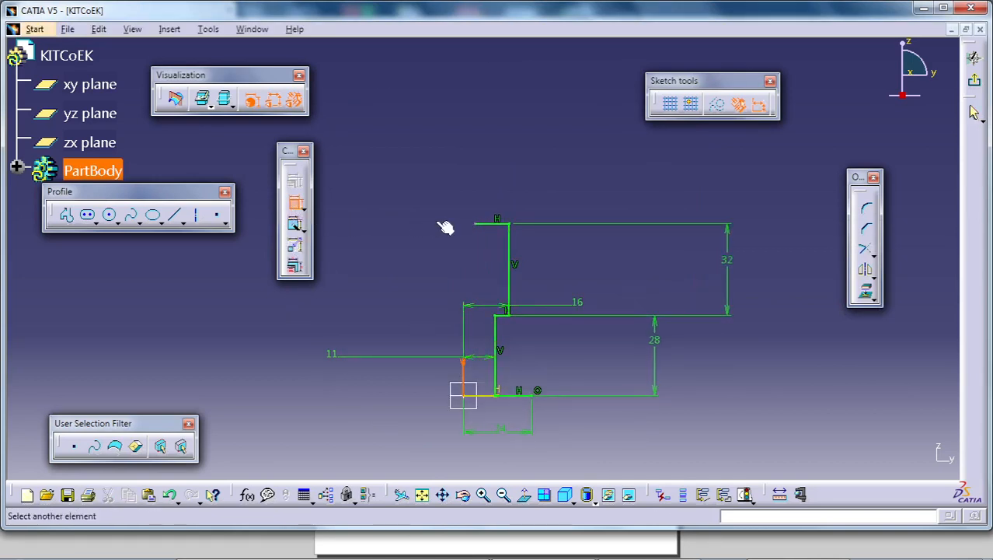
pyautogui.click(483, 225)
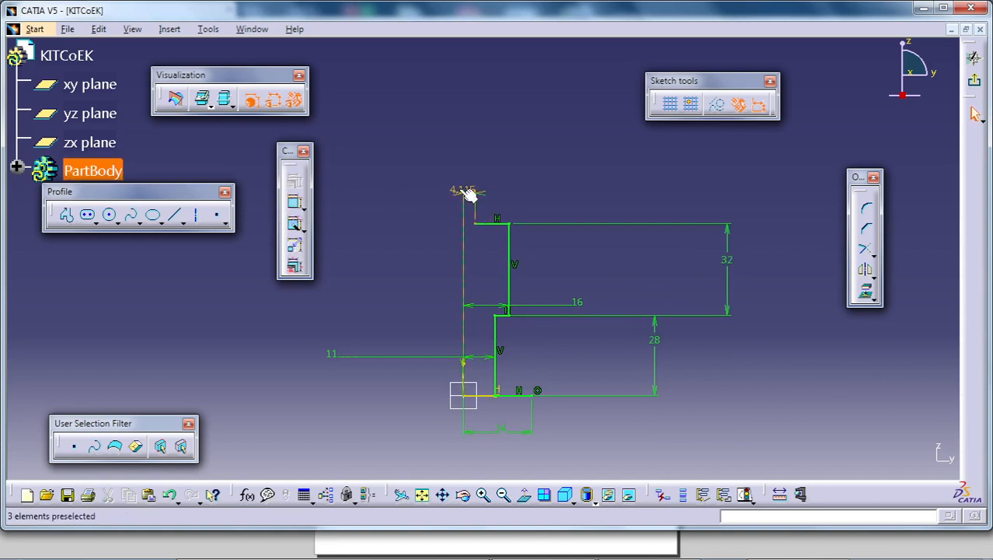
pyautogui.doubleClick(459, 191)
pyautogui.write('11')
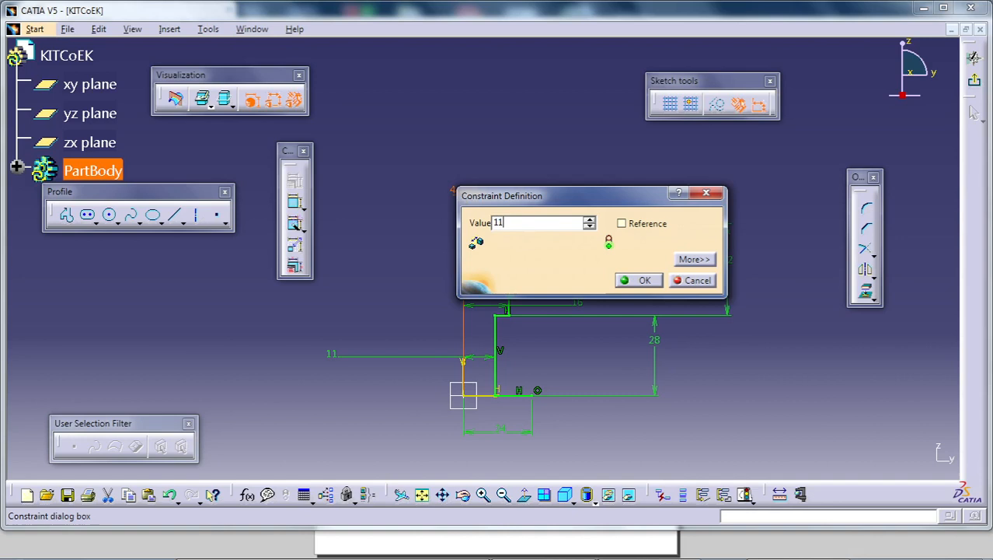
pyautogui.press('Return')
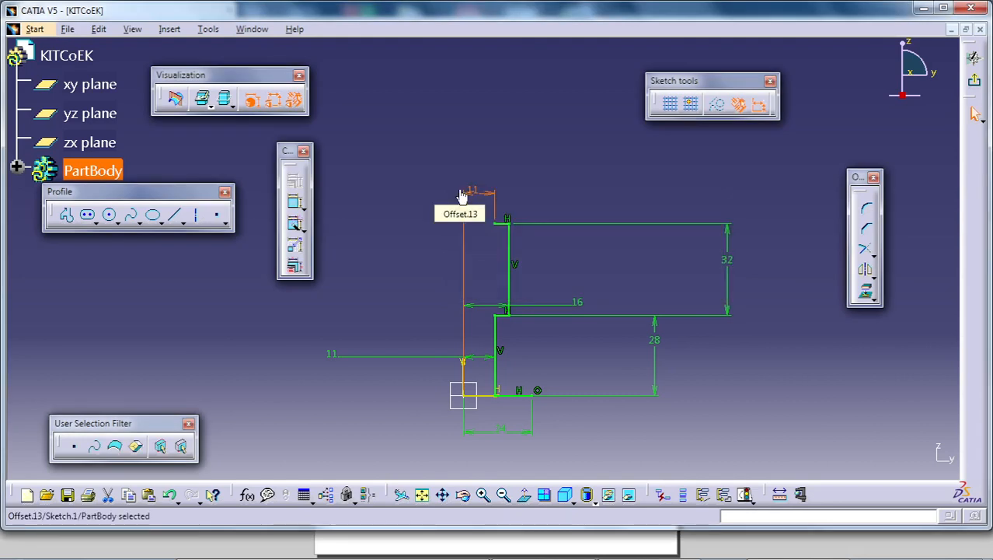
# - From the uppermost line's free endpoint, start a profile with a slanted line rising about 27 mm and a vertical line about 40 mm long
pyautogui.moveTo(519, 258)
pyautogui.mouseDown(button='middle')
pyautogui.moveTo(507, 318)
pyautogui.moveTo(521, 286)
pyautogui.mouseUp(button='middle')
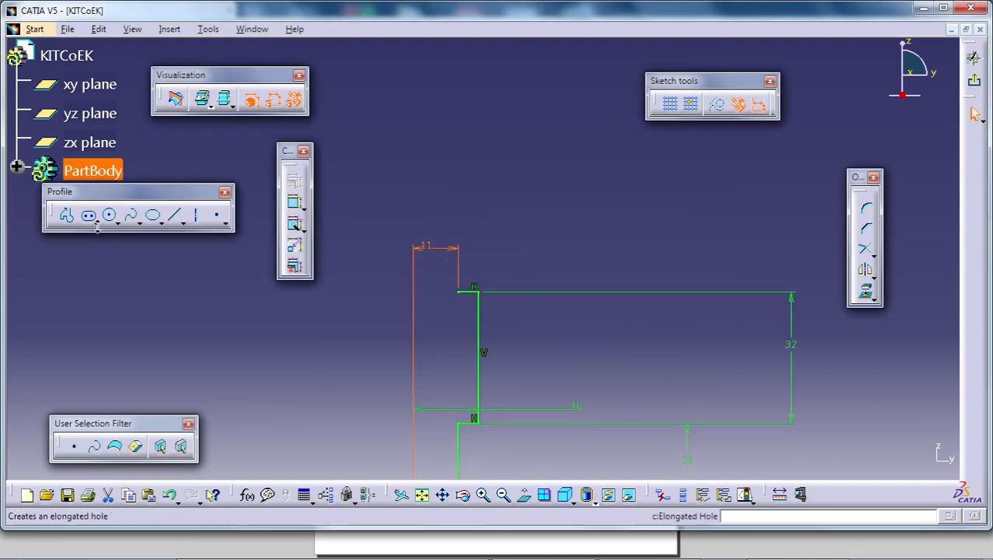
pyautogui.click(66, 215)
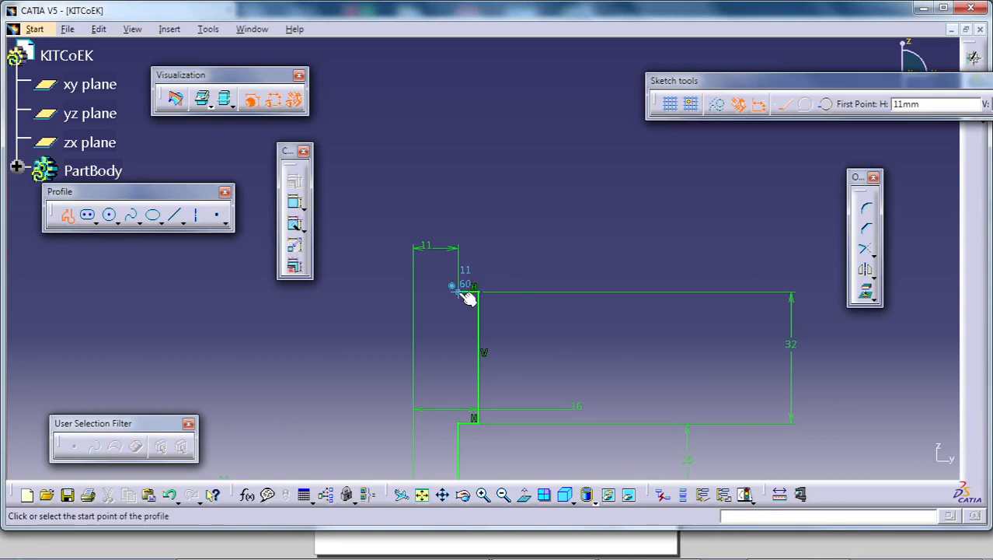
pyautogui.click(461, 291)
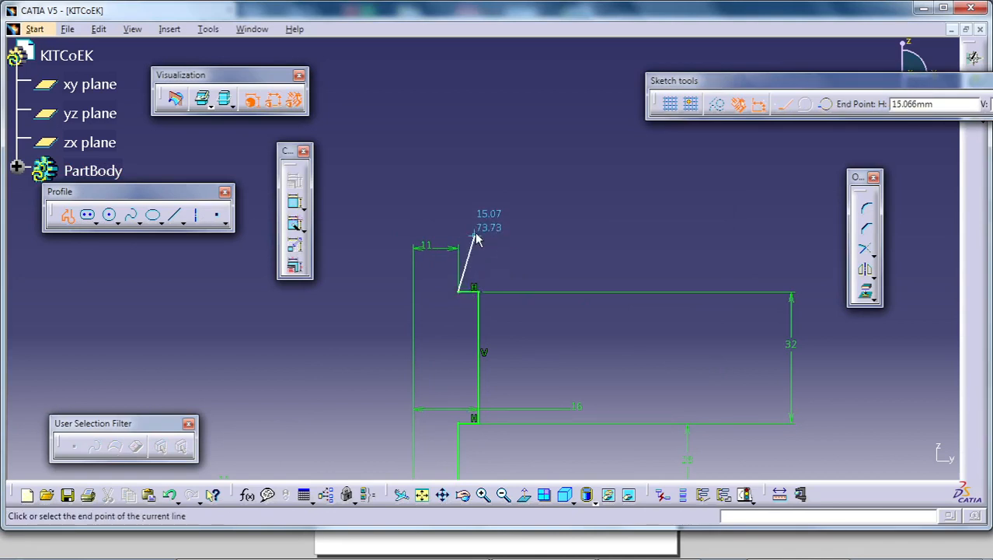
pyautogui.click(495, 180)
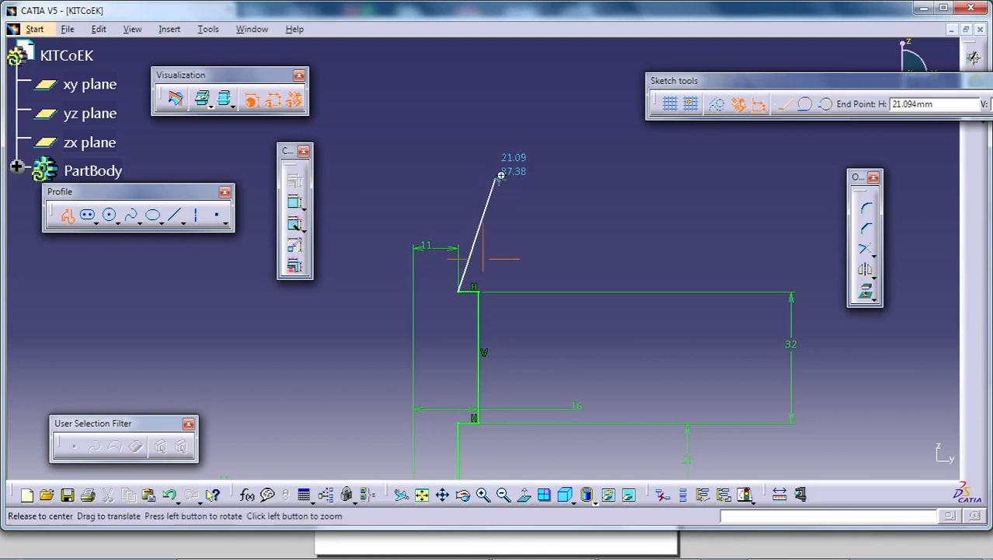
pyautogui.moveTo(495, 180); pyautogui.dragTo(480, 293, button='middle')
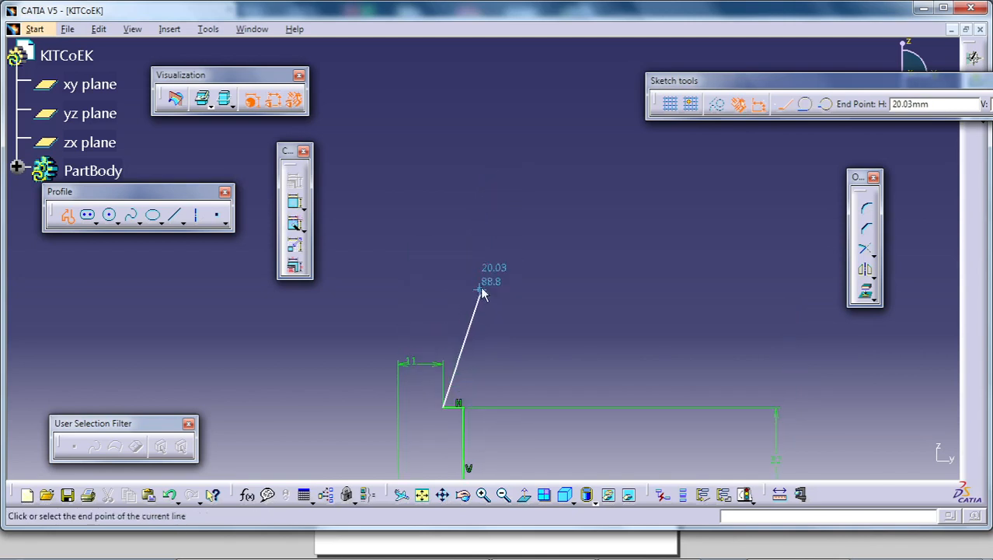
pyautogui.click(481, 130)
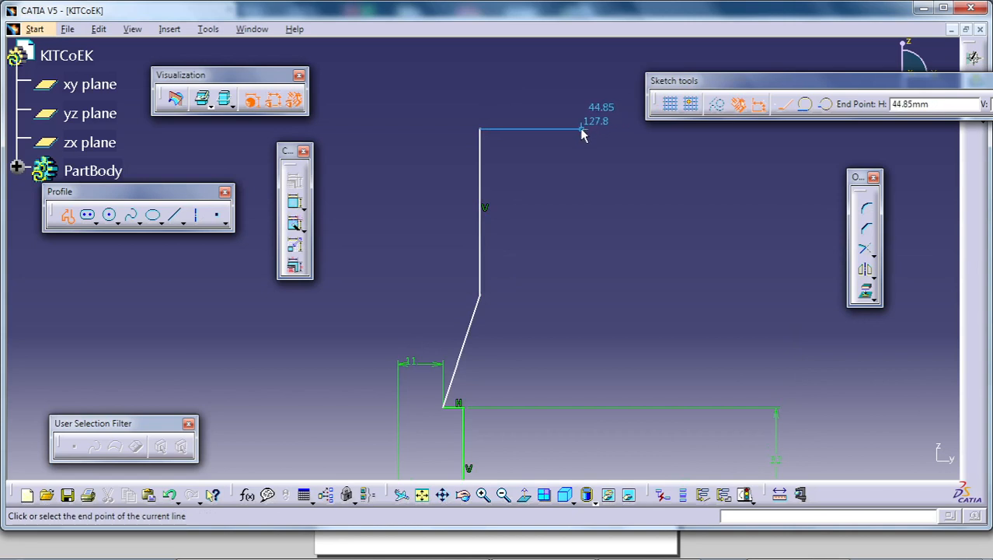
# - Continue the profile about 25 mm outward, 11 mm down, 27 mm outward, 11 mm down and 22 mm back inward, ending it there
pyautogui.click(581, 129)
pyautogui.click(582, 172)
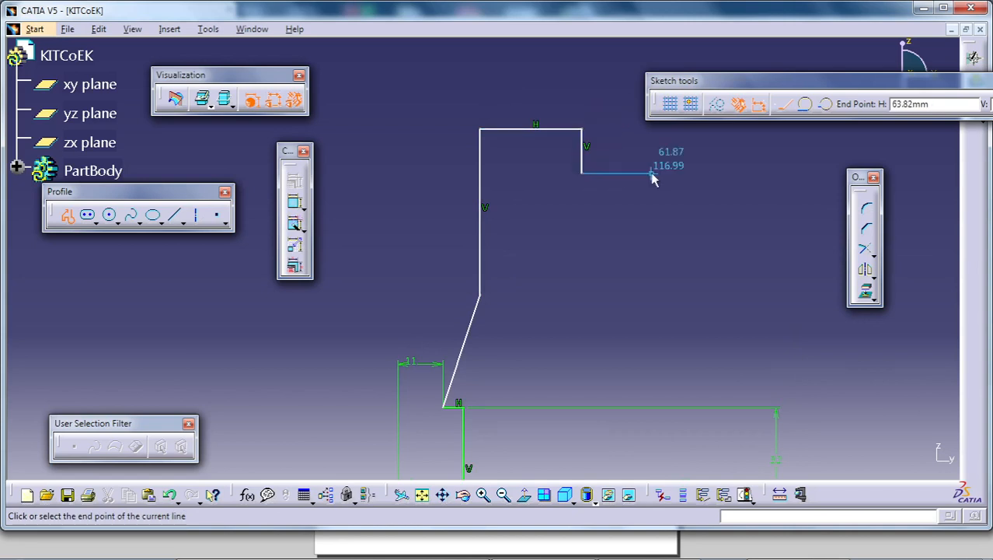
pyautogui.click(695, 172)
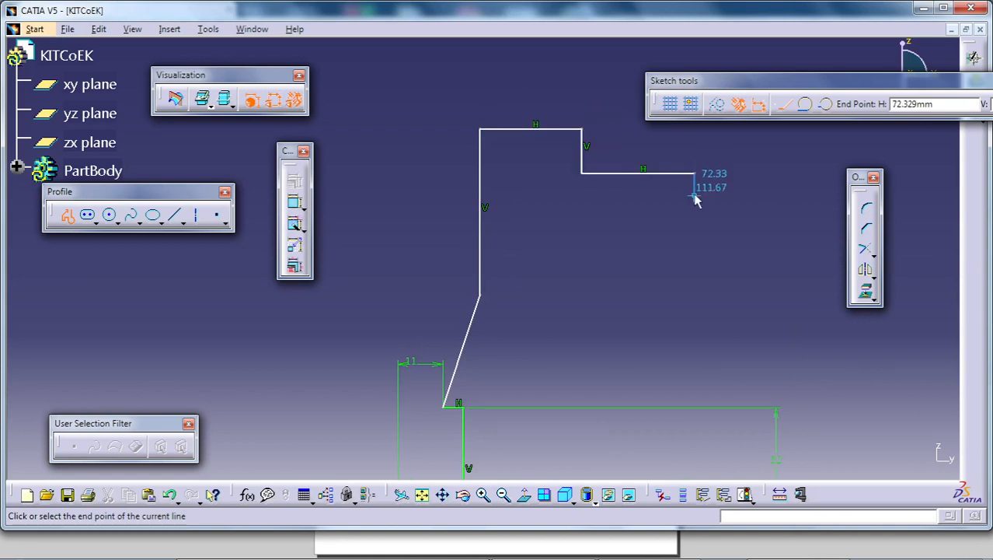
pyautogui.click(695, 220)
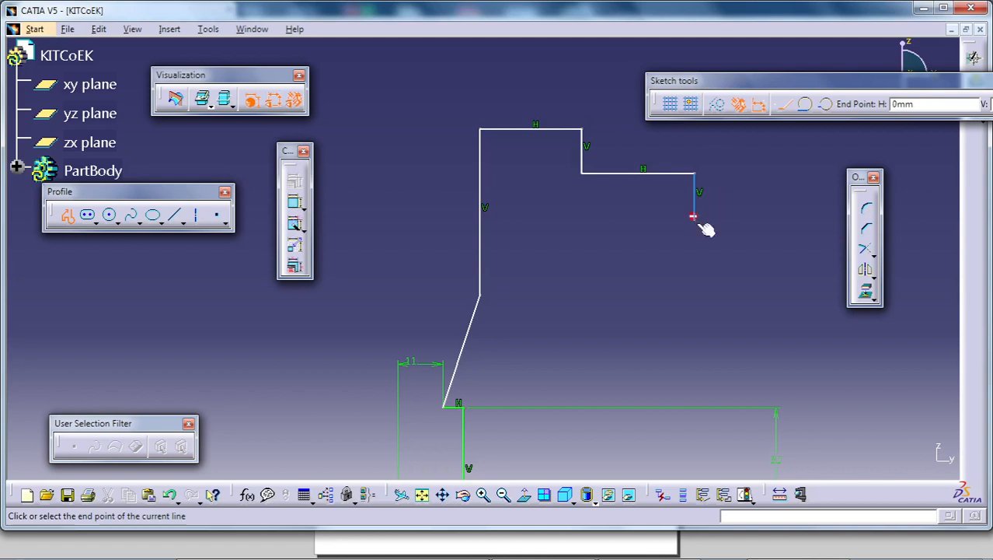
pyautogui.doubleClick(605, 221)
# - Dimension the slanted line's upper endpoint from the short horizontal line below it and set the vertical distance to 20 mm
pyautogui.moveTo(638, 314); pyautogui.dragTo(634, 259, button='middle')
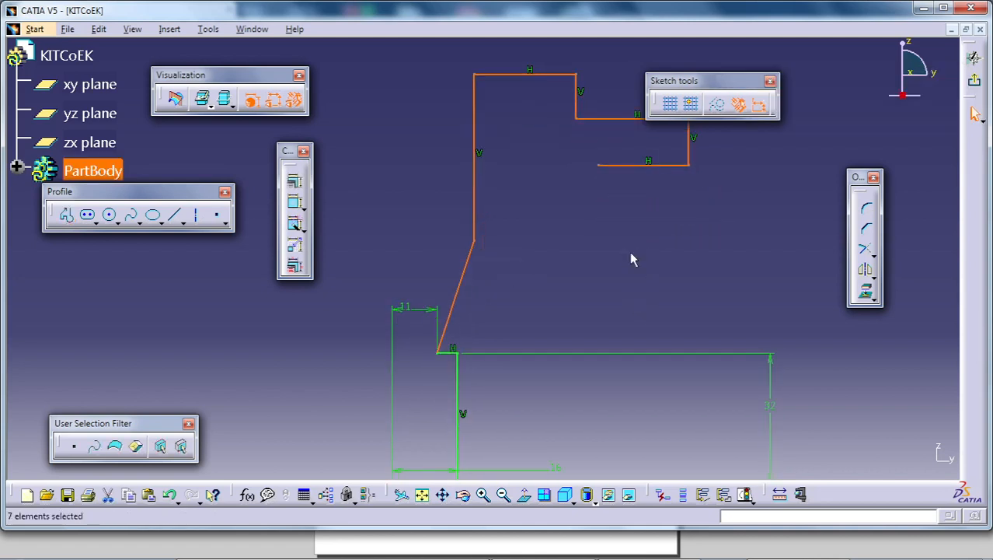
pyautogui.click(359, 249)
pyautogui.click(297, 208)
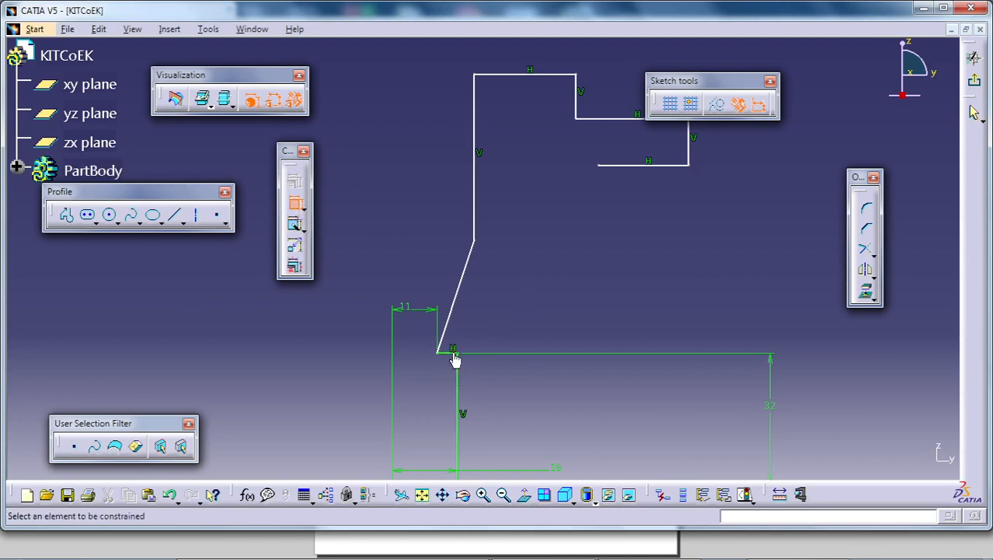
pyautogui.click(477, 247)
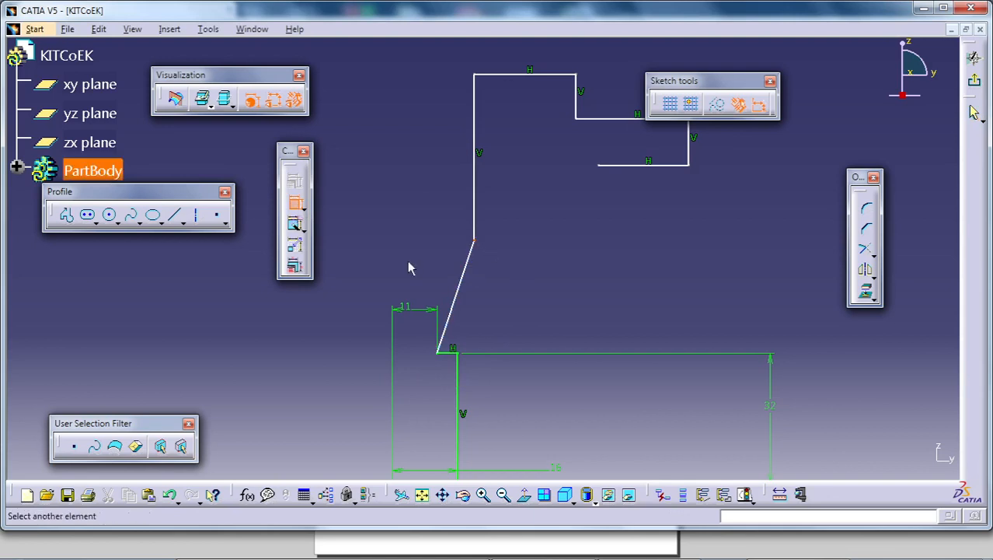
pyautogui.click(450, 354)
pyautogui.click(327, 340)
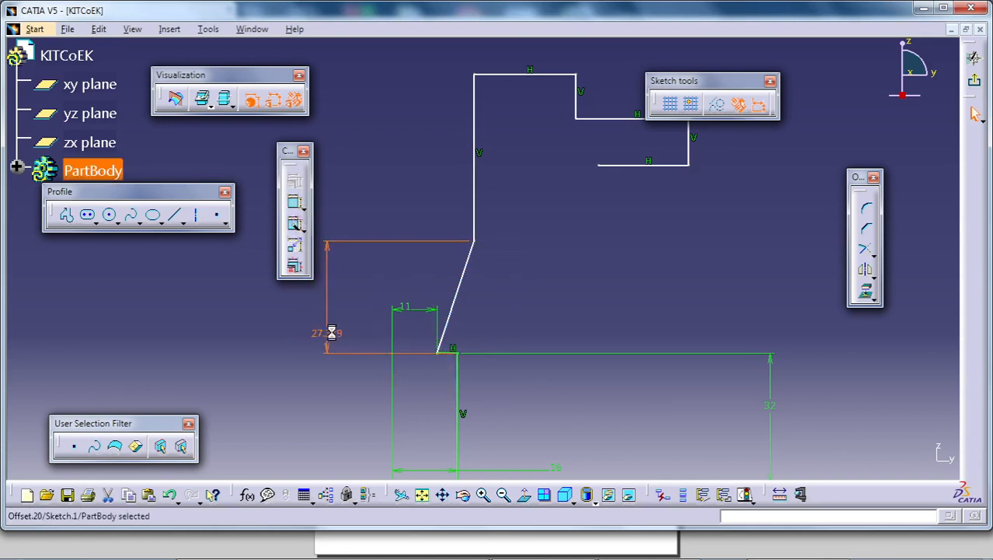
pyautogui.doubleClick(330, 335)
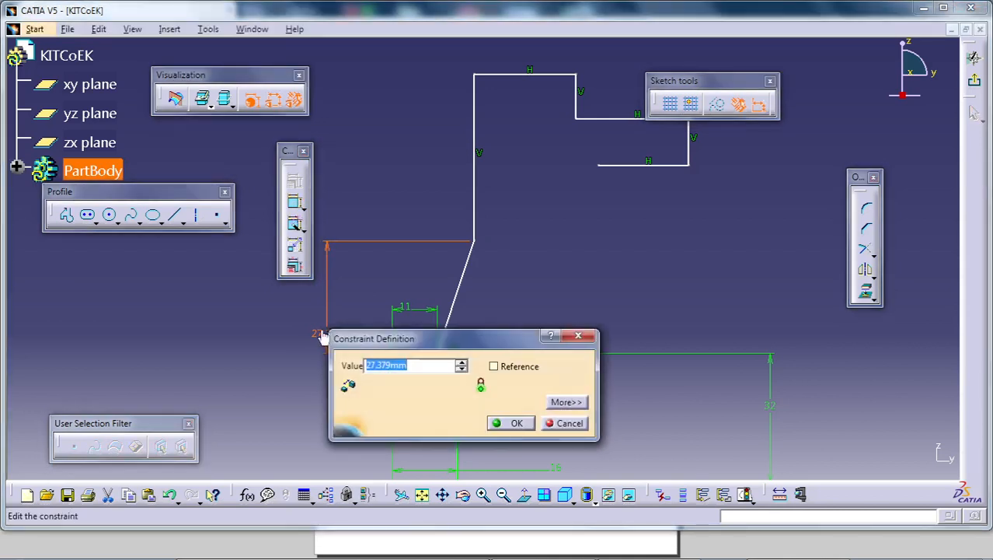
pyautogui.write('20')
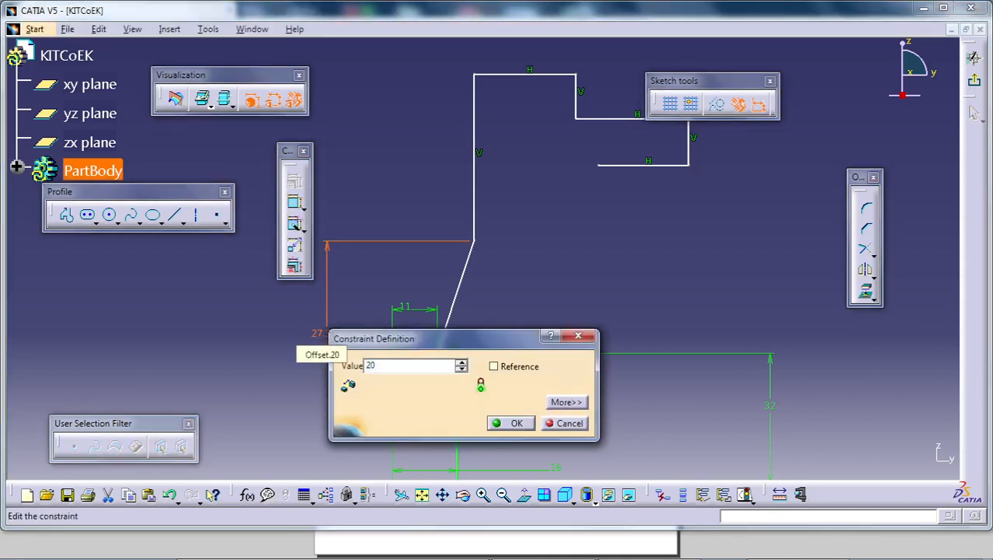
pyautogui.press('Return')
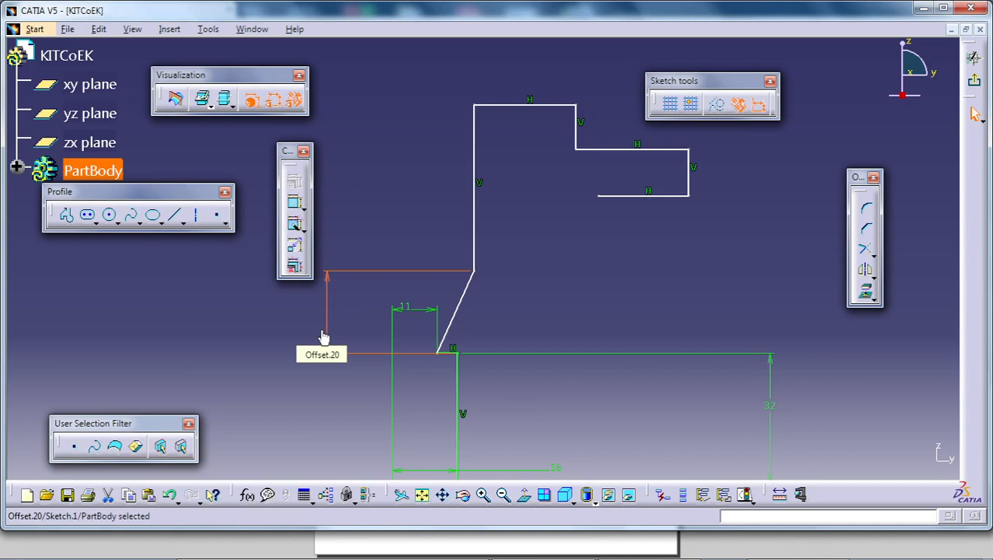
# - Dimension the length of the vertical line above the slanted line and set it to 30 mm
pyautogui.moveTo(592, 330)
pyautogui.mouseDown(button='middle')
pyautogui.moveTo(587, 321)
pyautogui.moveTo(616, 306)
pyautogui.mouseUp(button='middle')
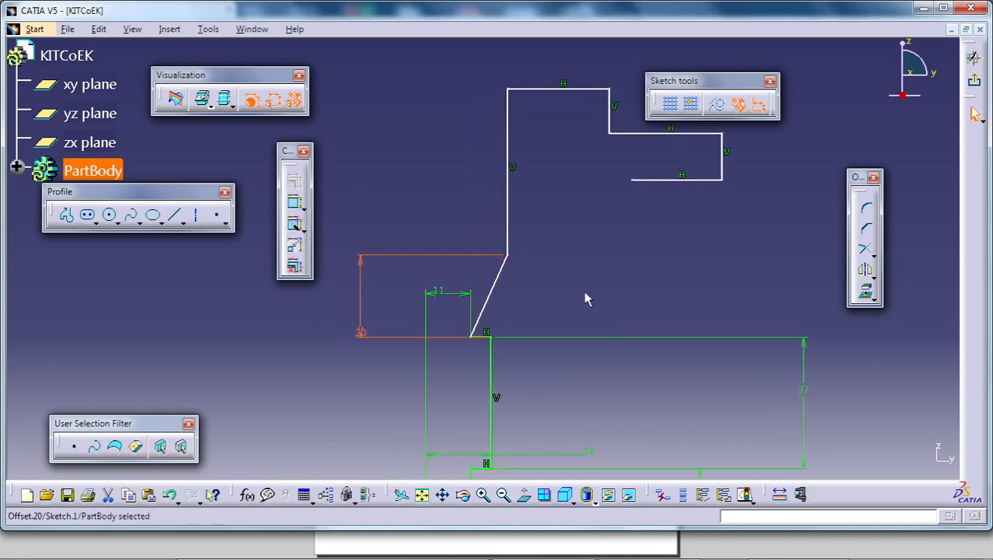
pyautogui.click(295, 202)
pyautogui.moveTo(390, 293)
pyautogui.mouseDown(button='middle')
pyautogui.moveTo(417, 234)
pyautogui.moveTo(459, 394)
pyautogui.mouseUp(button='middle')
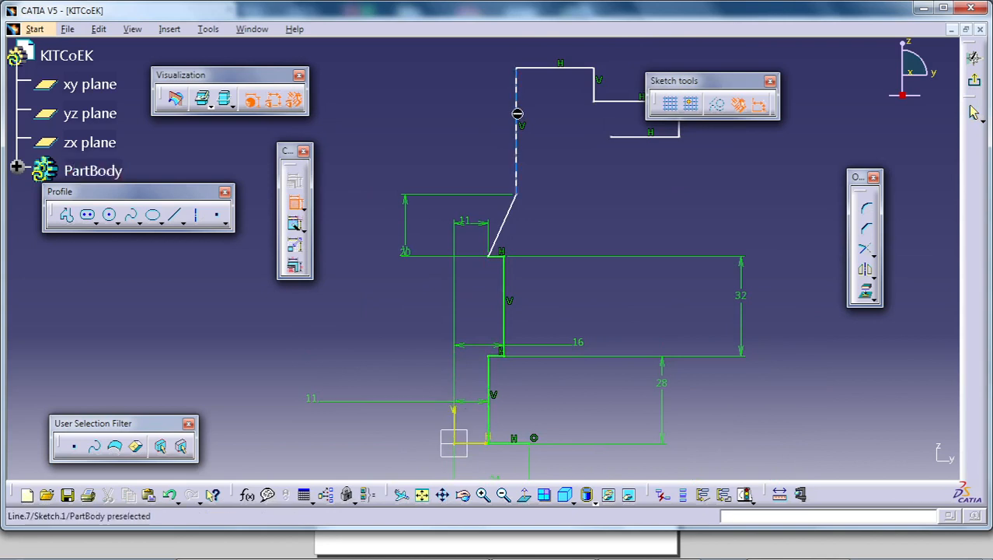
pyautogui.click(517, 114)
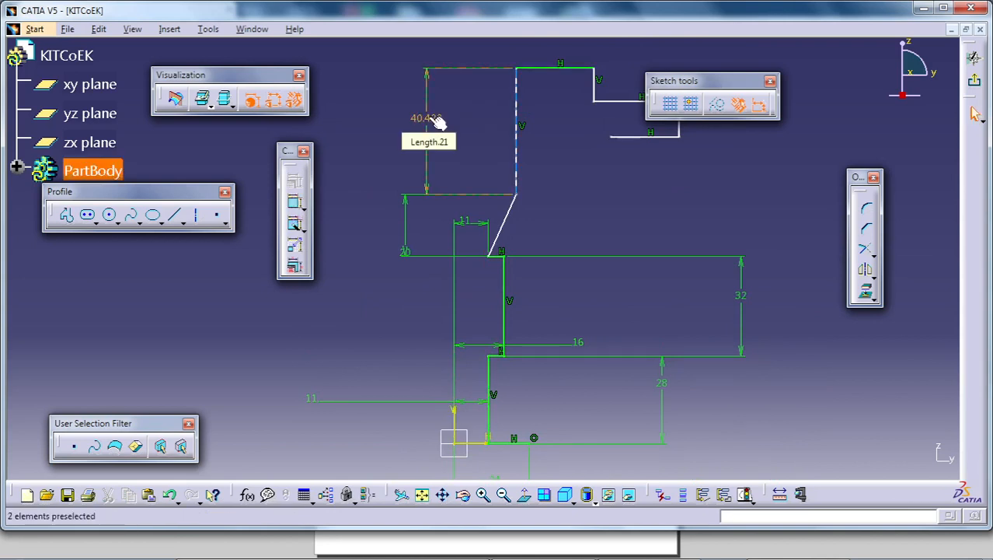
pyautogui.click(437, 121)
pyautogui.doubleClick(432, 122)
pyautogui.write('30')
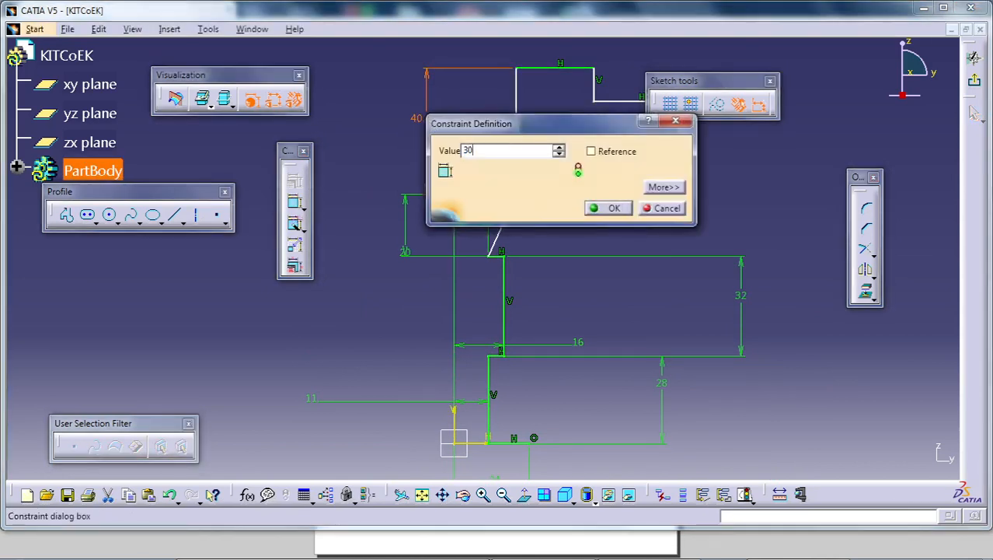
pyautogui.press('Return')
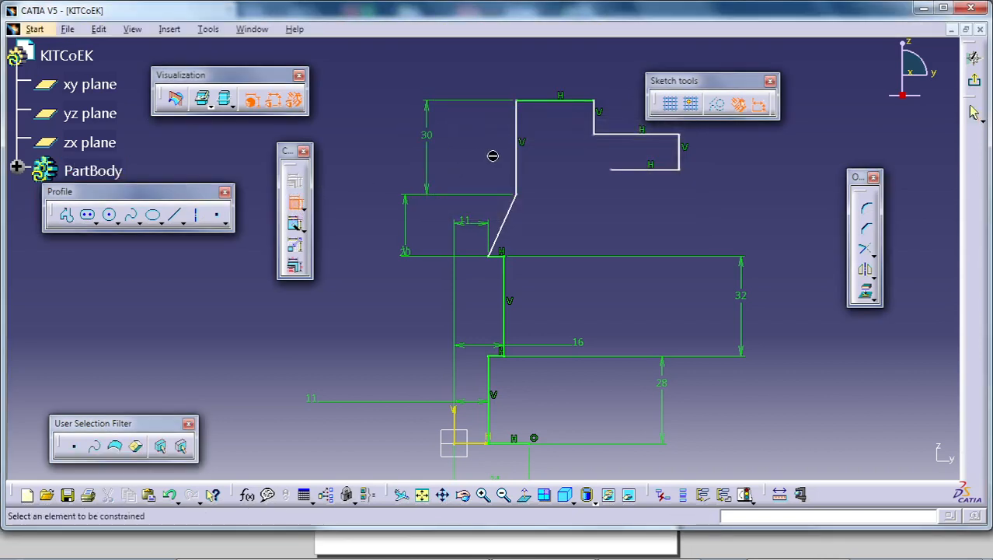
# - Dimension the 30 mm vertical line from the vertical axis and set the distance to 36/2
pyautogui.click(516, 155)
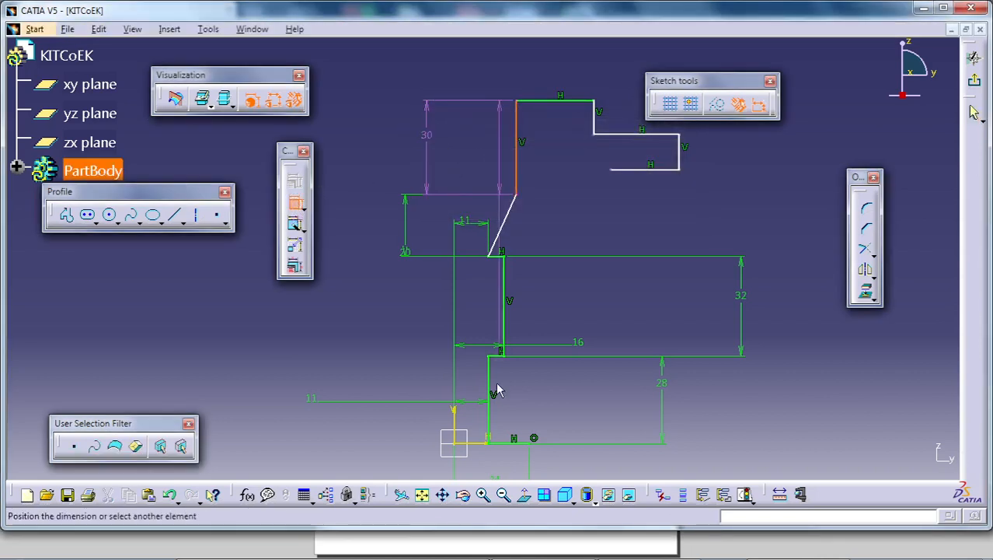
pyautogui.click(456, 418)
pyautogui.click(460, 83)
pyautogui.doubleClick(460, 78)
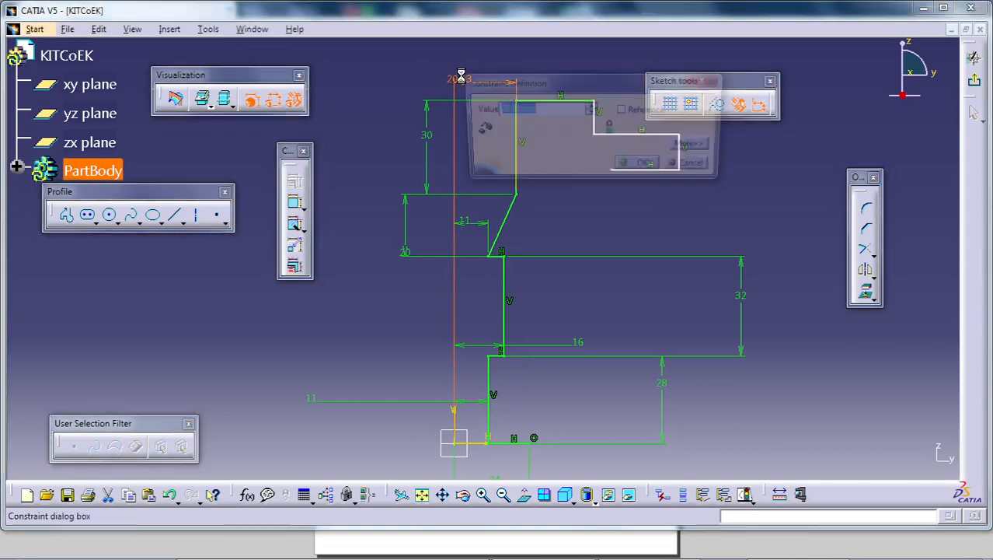
pyautogui.write('36')
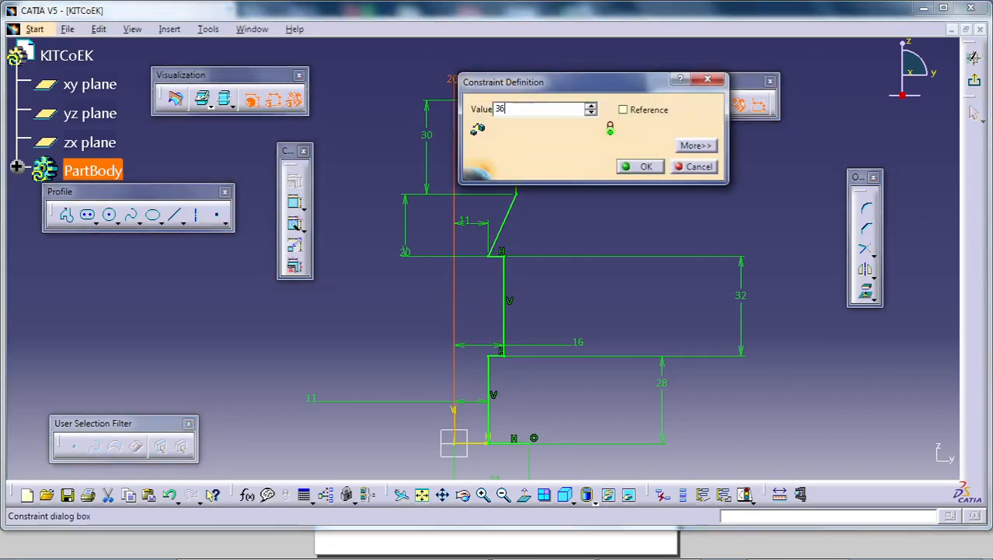
pyautogui.write('/2')
pyautogui.press('Return')
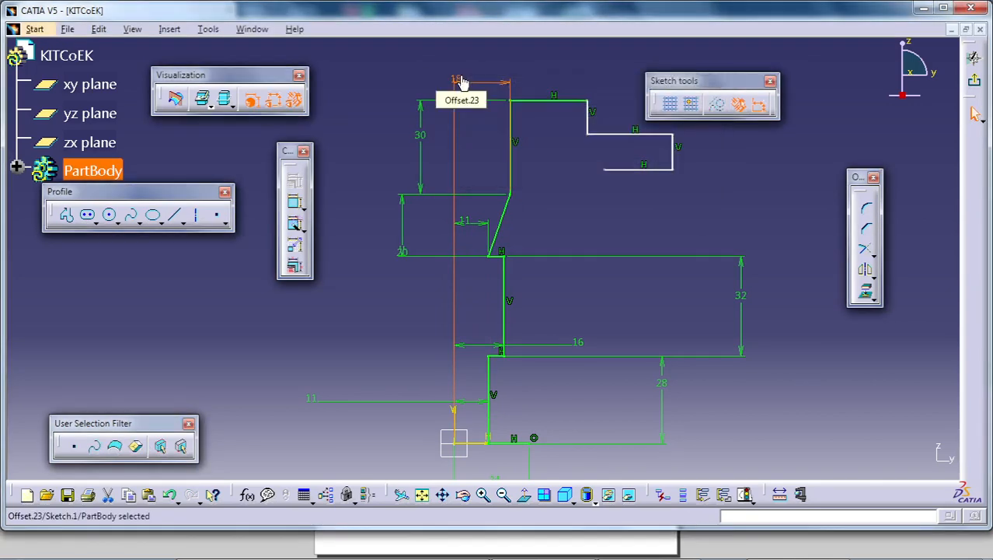
pyautogui.moveTo(540, 162); pyautogui.dragTo(468, 184, button='middle')
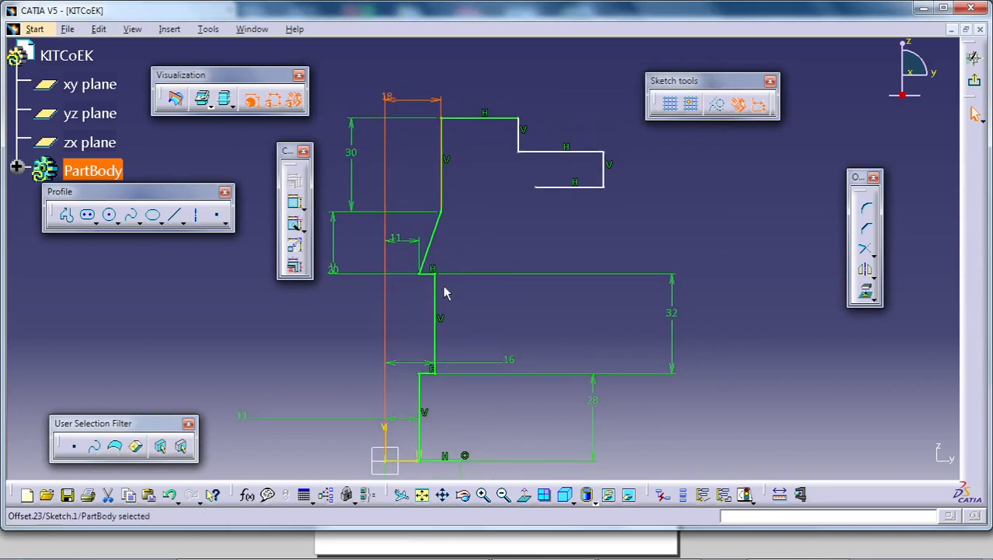
# - Dimension the upper outer vertical line of the profile from the vertical axis and set the distance to 170/2
pyautogui.click(385, 430)
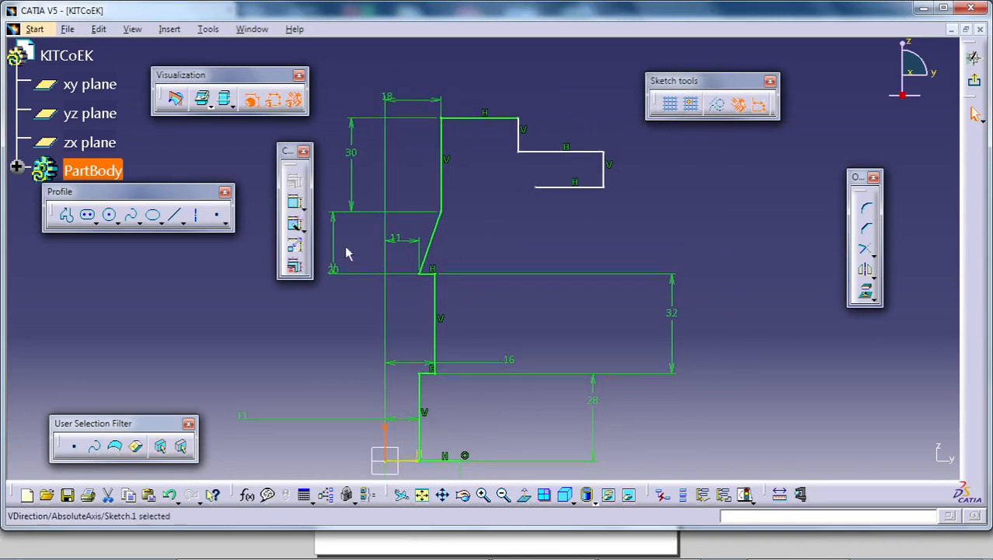
pyautogui.click(519, 143)
pyautogui.click(507, 71)
pyautogui.doubleClick(507, 70)
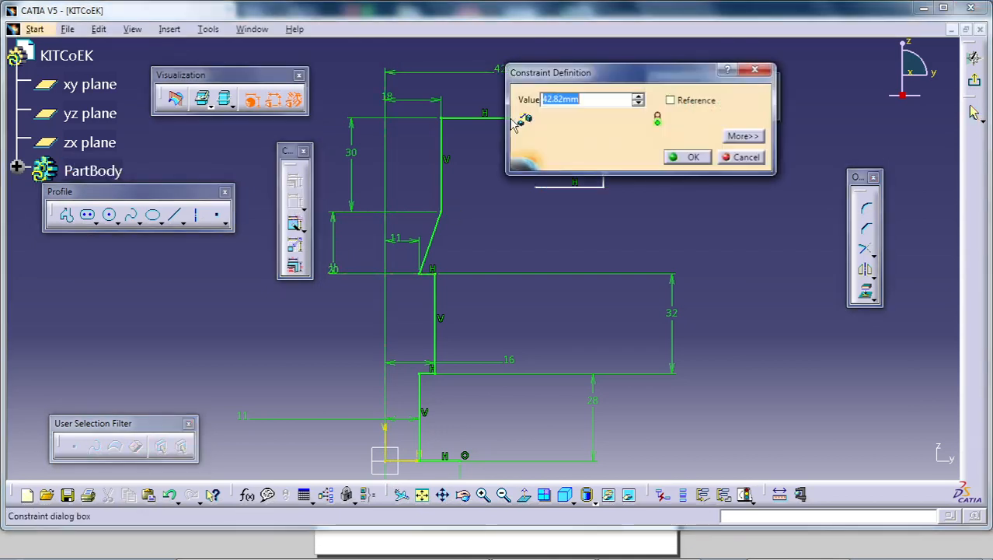
pyautogui.write('170')
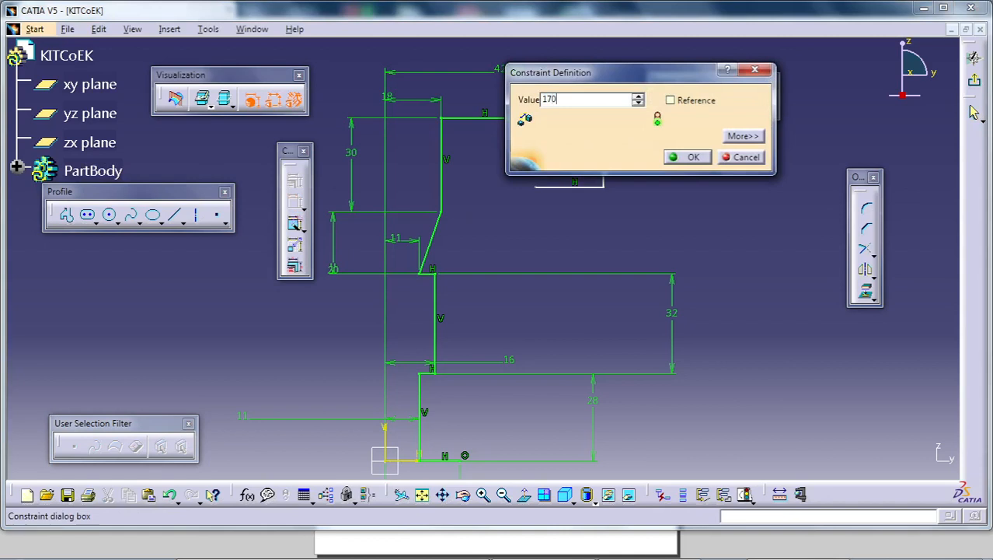
pyautogui.write('/2')
pyautogui.press('Return')
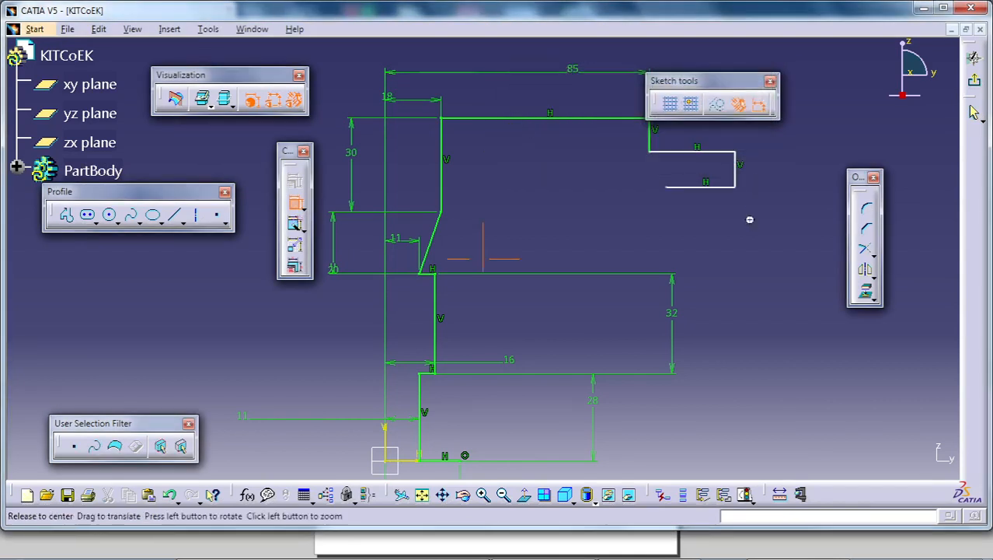
# - Dimension the length of the upper outer vertical line and set it to 24 mm
pyautogui.moveTo(750, 218); pyautogui.dragTo(560, 270, button='middle')
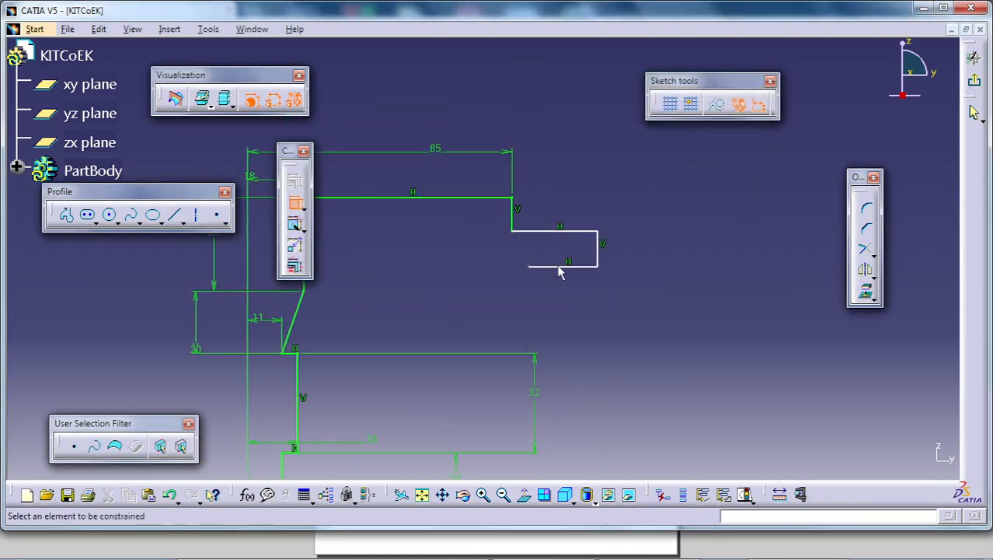
pyautogui.click(512, 222)
pyautogui.click(650, 231)
pyautogui.doubleClick(651, 228)
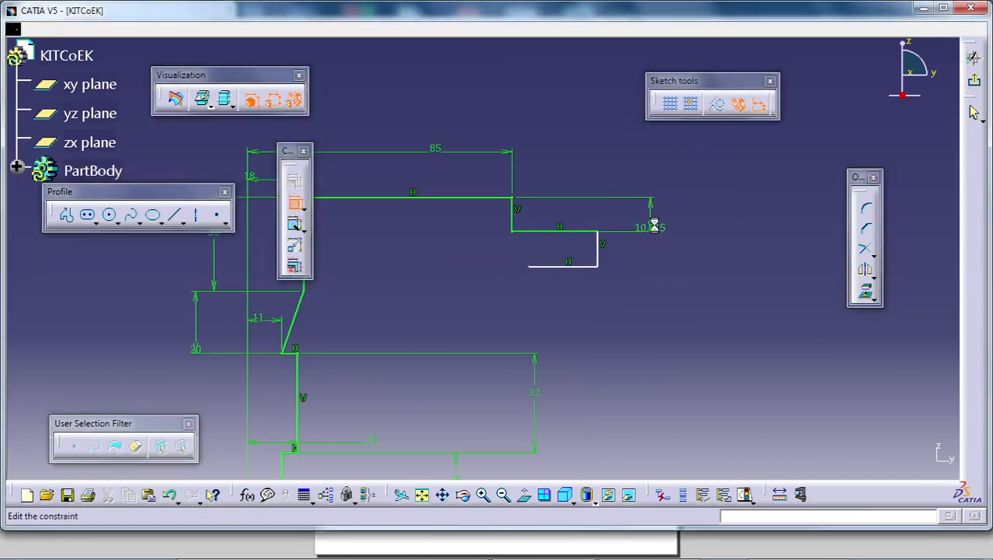
pyautogui.write('24')
pyautogui.press('Return')
# - Dimension the length of the outermost vertical line at the flange's rim and set it to 22 mm
pyautogui.moveTo(654, 230); pyautogui.dragTo(658, 219, button='middle')
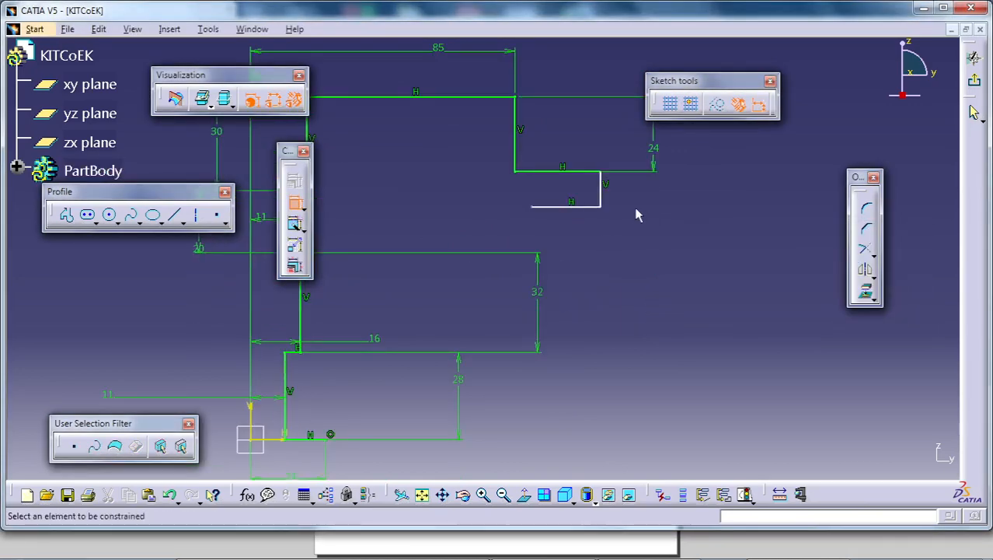
pyautogui.click(601, 191)
pyautogui.click(649, 193)
pyautogui.doubleClick(653, 195)
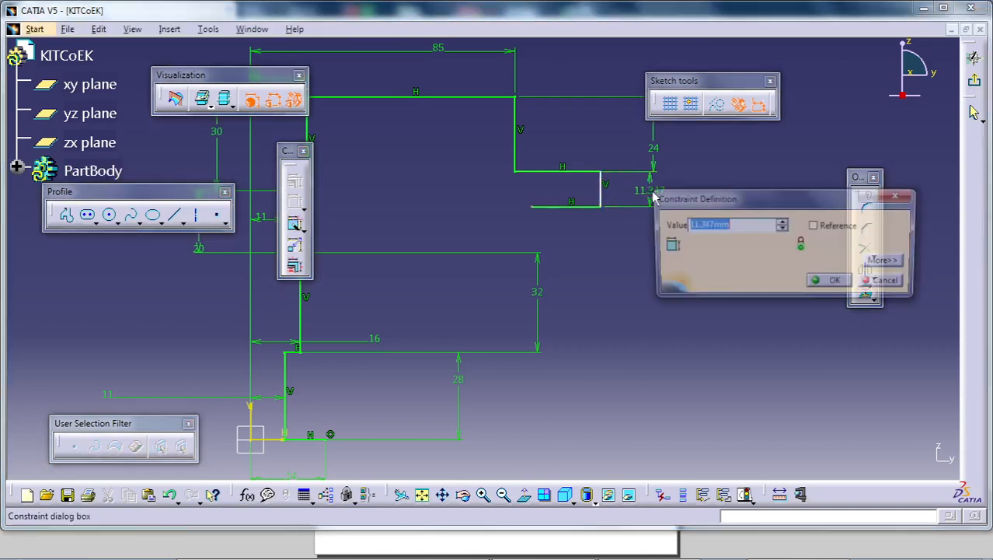
pyautogui.write('22')
pyautogui.press('Return')
# - Close the profile with a slanted line from the lower flange edge's free end to the outer end of the base line
pyautogui.moveTo(657, 218); pyautogui.dragTo(636, 211, button='middle')
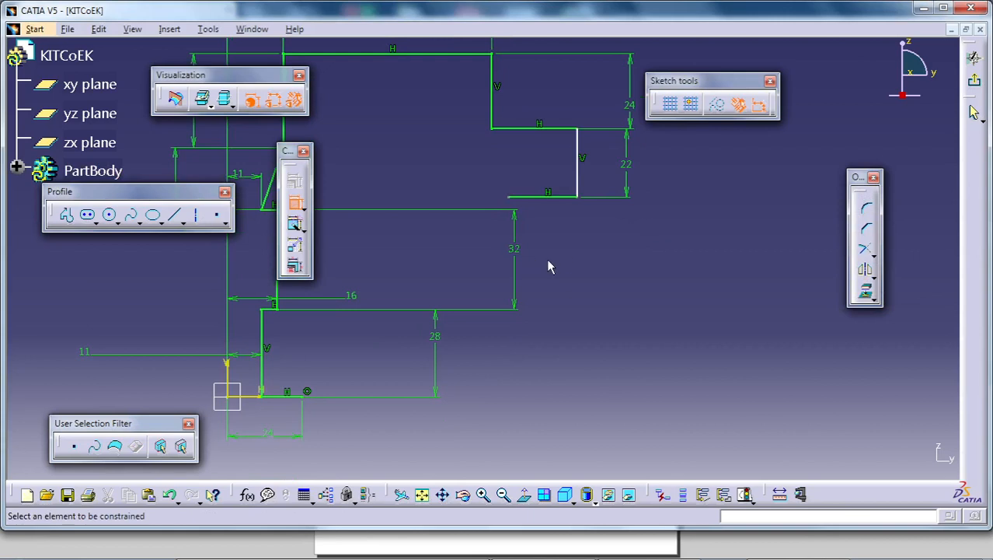
pyautogui.moveTo(547, 263); pyautogui.dragTo(678, 240, button='middle')
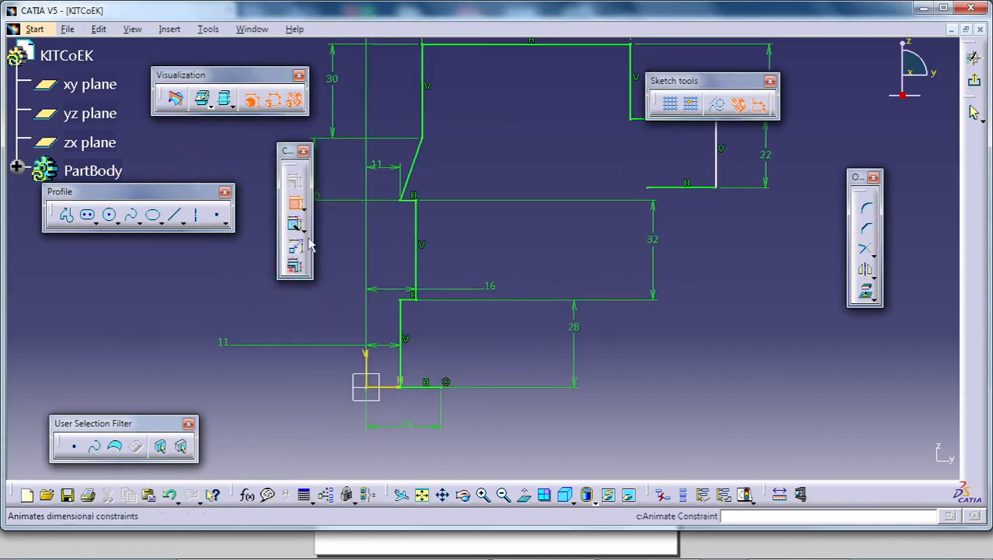
pyautogui.click(67, 215)
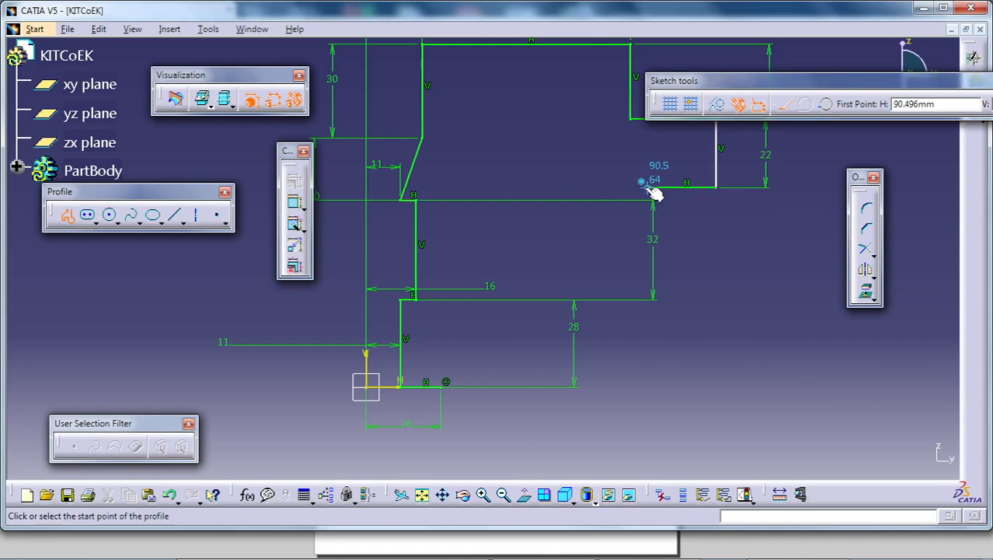
pyautogui.click(649, 188)
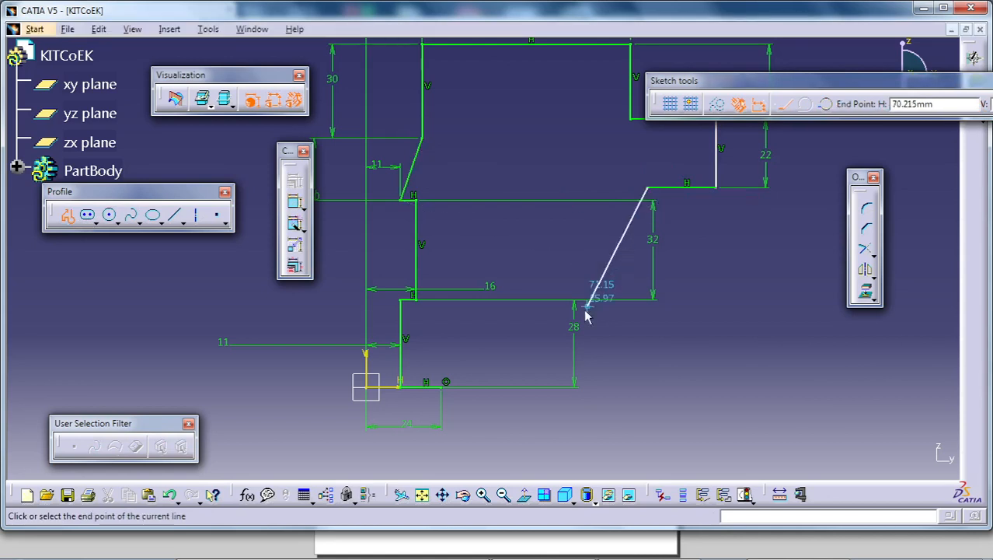
pyautogui.click(441, 387)
pyautogui.click(821, 346)
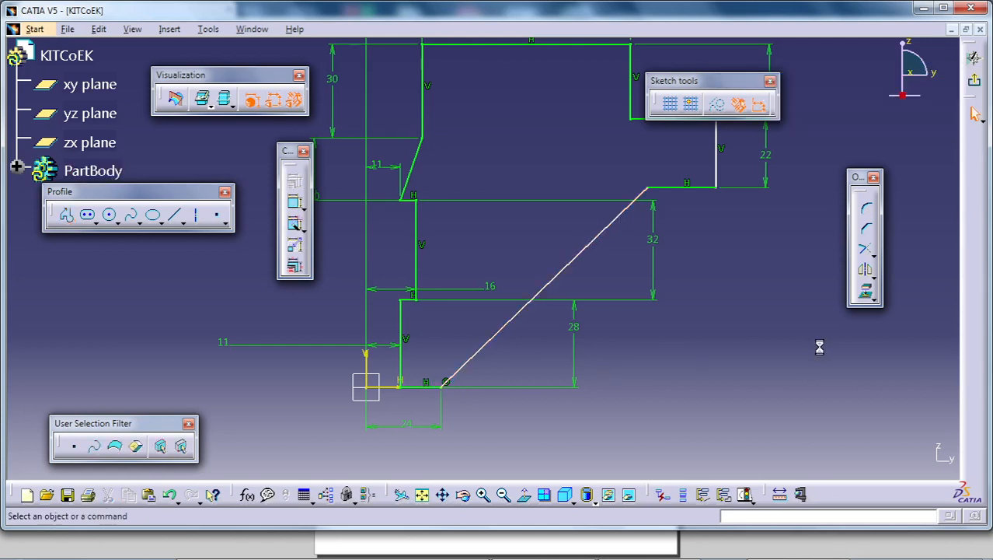
# - Dimension the closing slanted line's upper endpoint from the vertical axis and set the distance to 78/2
pyautogui.moveTo(775, 328)
pyautogui.mouseDown(button='middle')
pyautogui.moveTo(769, 318)
pyautogui.moveTo(768, 337)
pyautogui.mouseUp(button='middle')
pyautogui.click(769, 309)
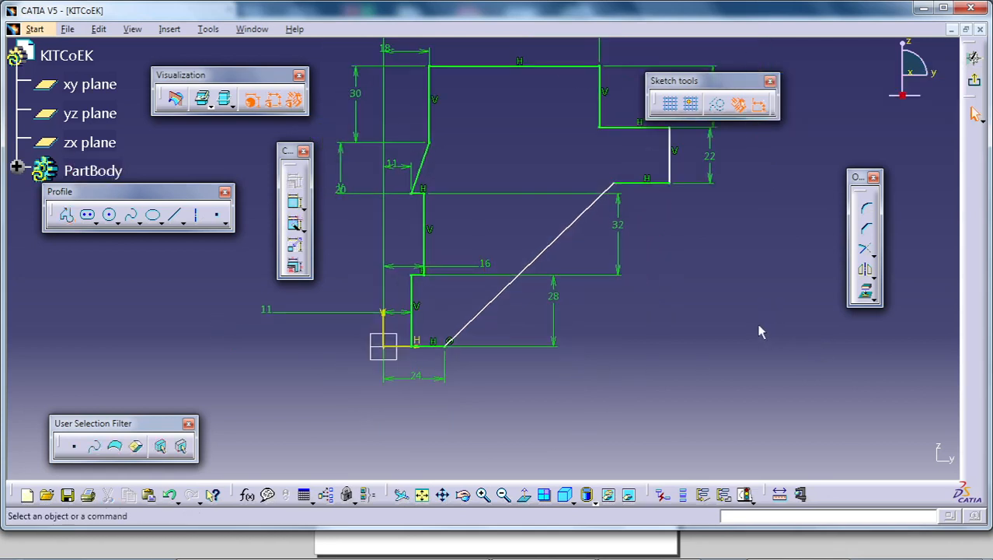
pyautogui.click(294, 203)
pyautogui.click(388, 309)
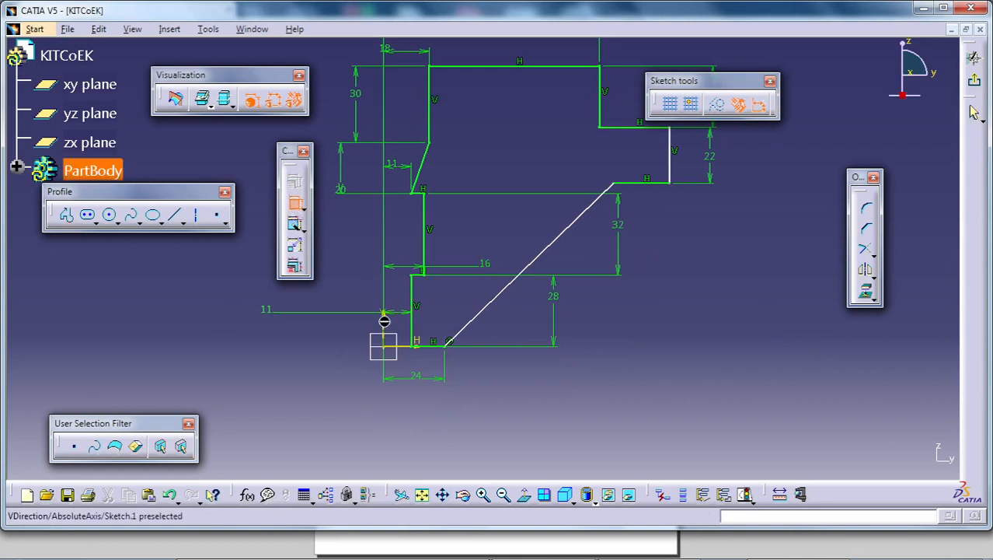
pyautogui.click(625, 192)
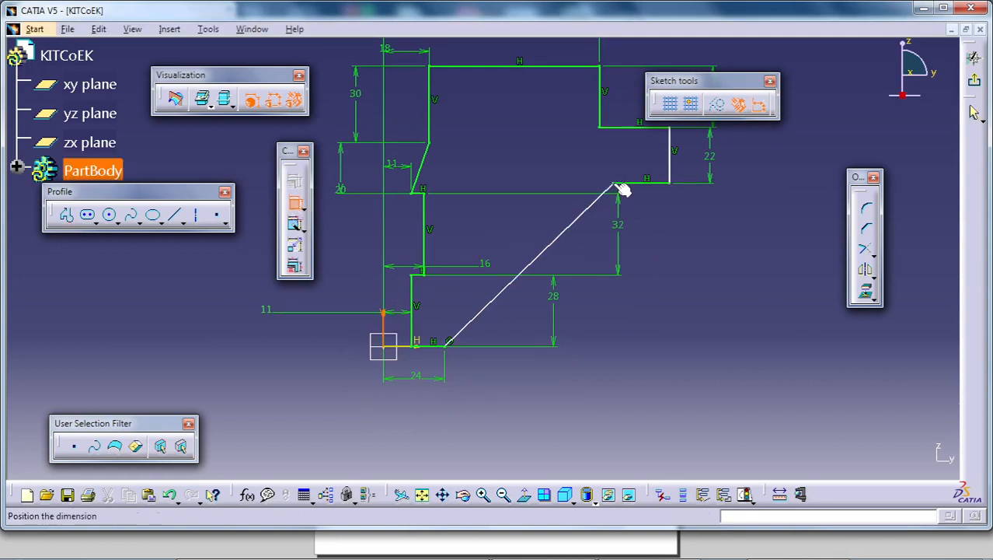
pyautogui.click(675, 216)
pyautogui.doubleClick(673, 213)
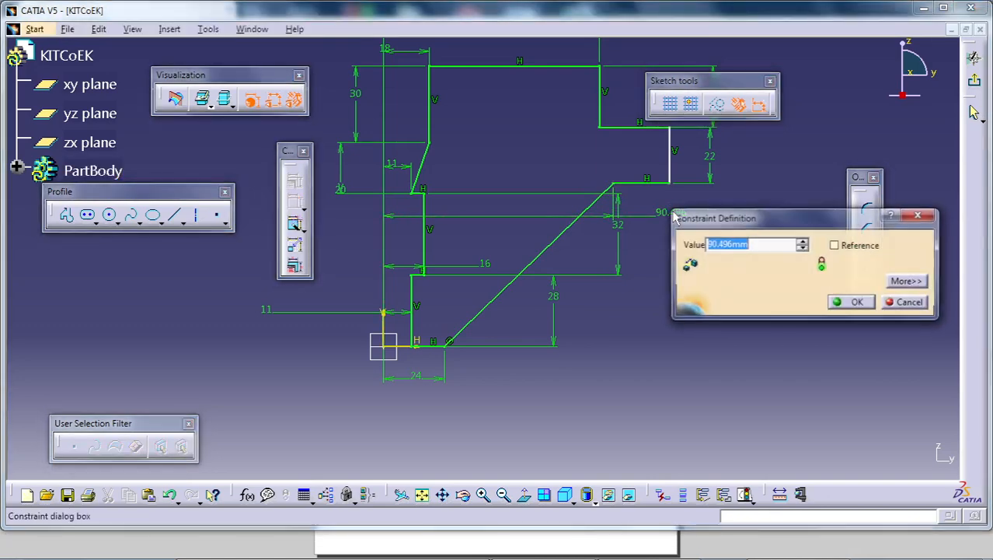
pyautogui.write('78/2')
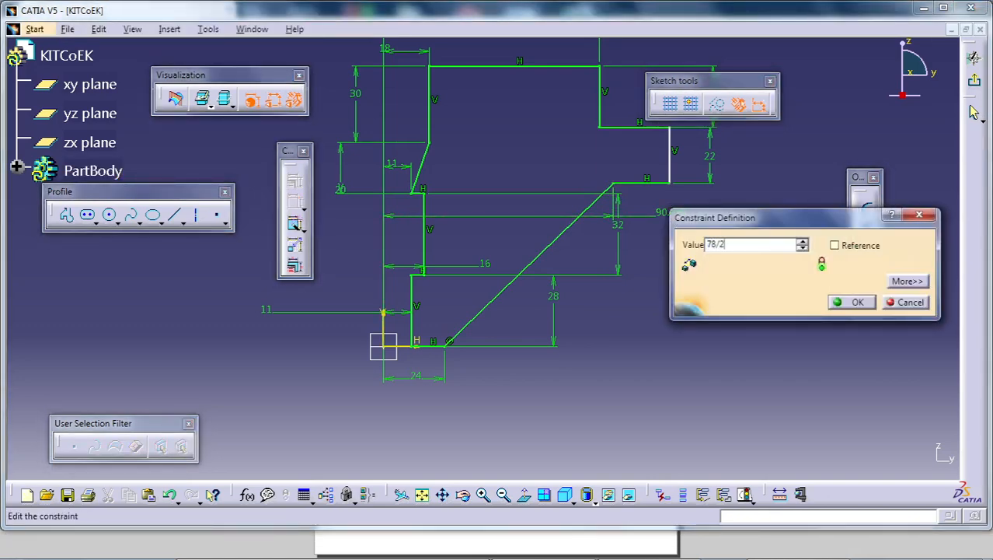
pyautogui.press('Return')
# - Dimension the outermost vertical line of the flange from the vertical axis and set the distance to 170/2
pyautogui.moveTo(692, 400); pyautogui.dragTo(701, 309, button='middle')
pyautogui.moveTo(394, 341); pyautogui.dragTo(402, 340, button='middle')
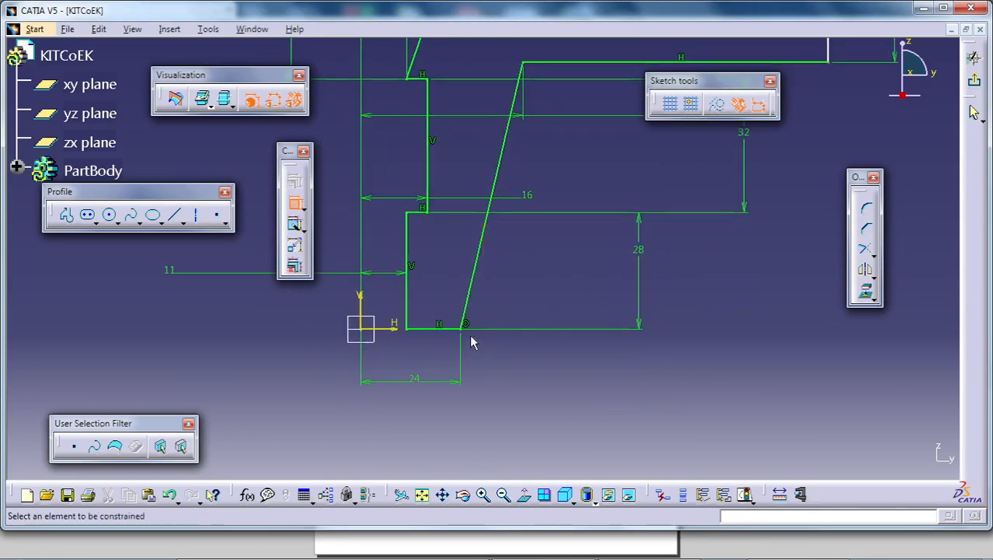
pyautogui.moveTo(415, 379)
pyautogui.mouseDown(button='middle')
pyautogui.moveTo(508, 277)
pyautogui.moveTo(513, 377)
pyautogui.mouseUp(button='middle')
pyautogui.moveTo(550, 177); pyautogui.dragTo(539, 288, button='middle')
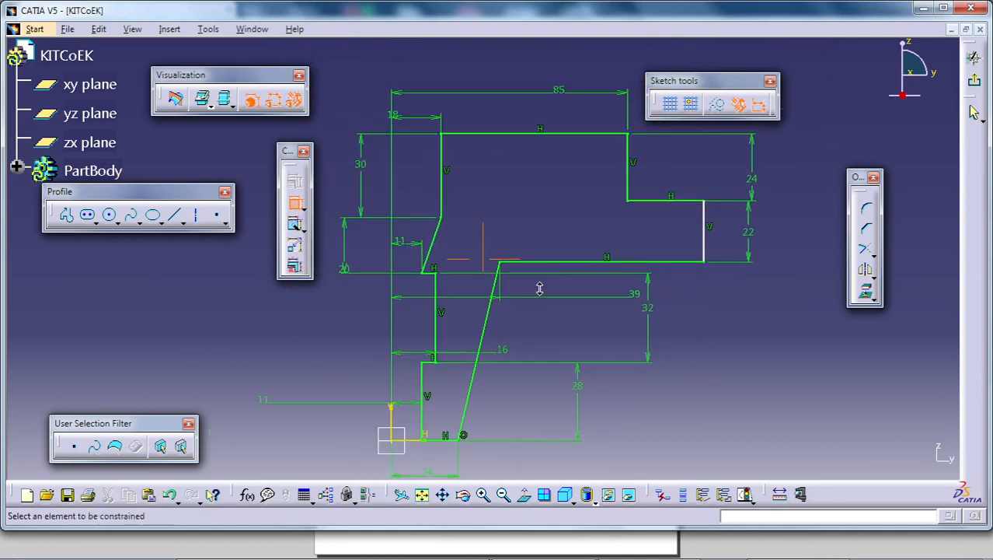
pyautogui.click(297, 226)
pyautogui.click(391, 420)
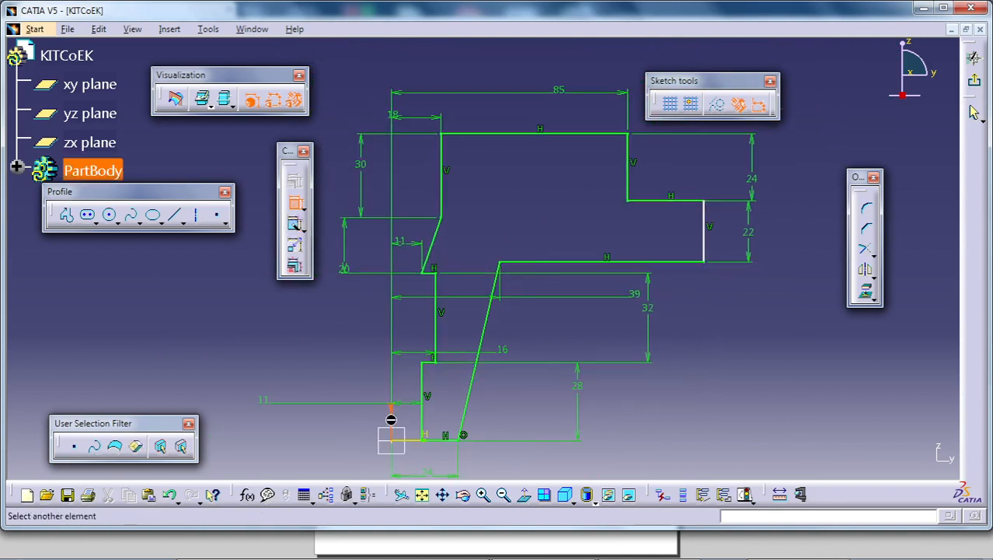
pyautogui.click(704, 247)
pyautogui.click(723, 284)
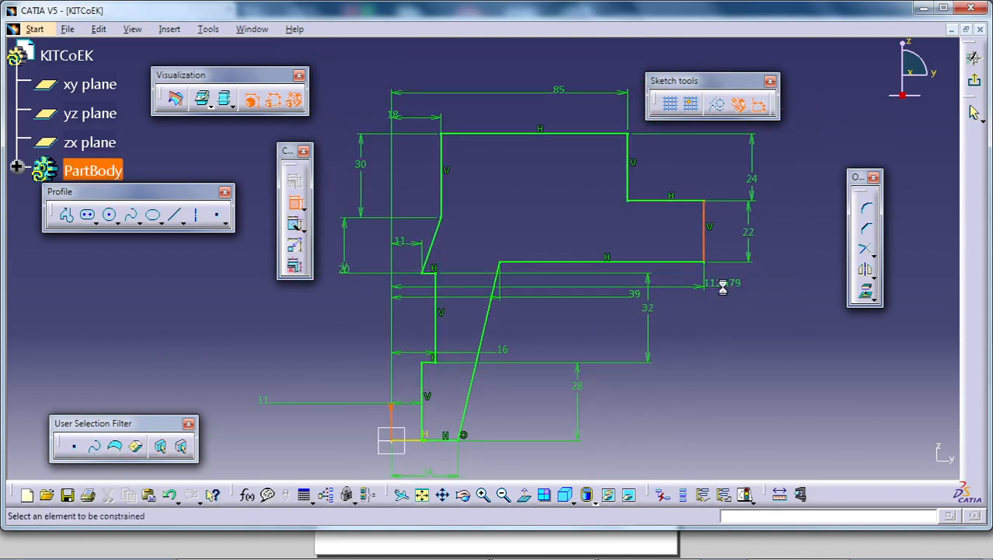
pyautogui.doubleClick(724, 284)
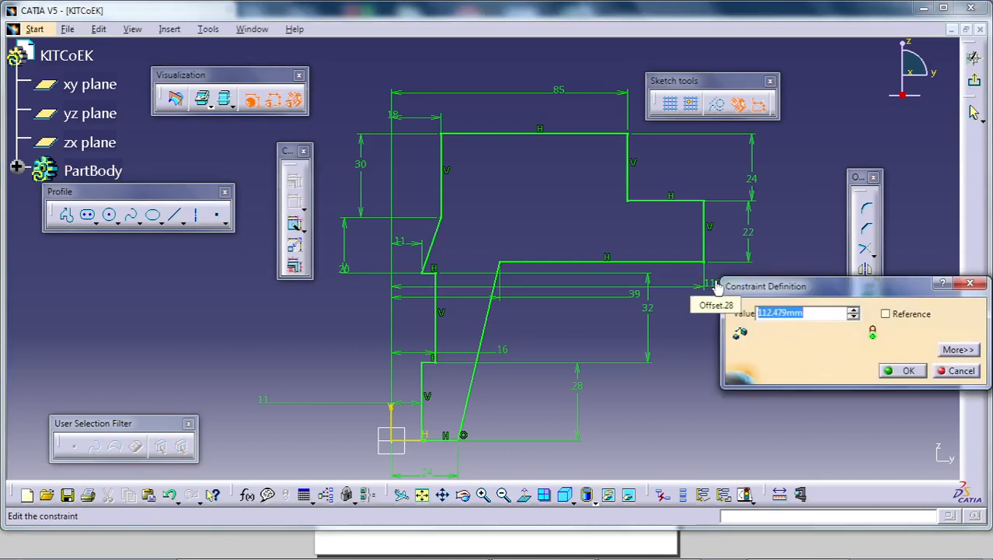
pyautogui.write('17')
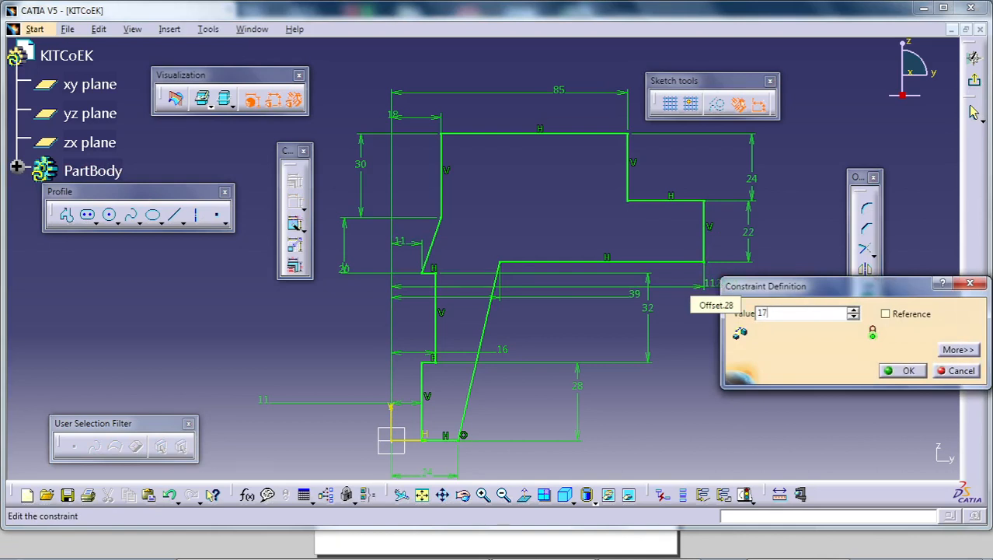
pyautogui.write('0/2')
pyautogui.press('Return')
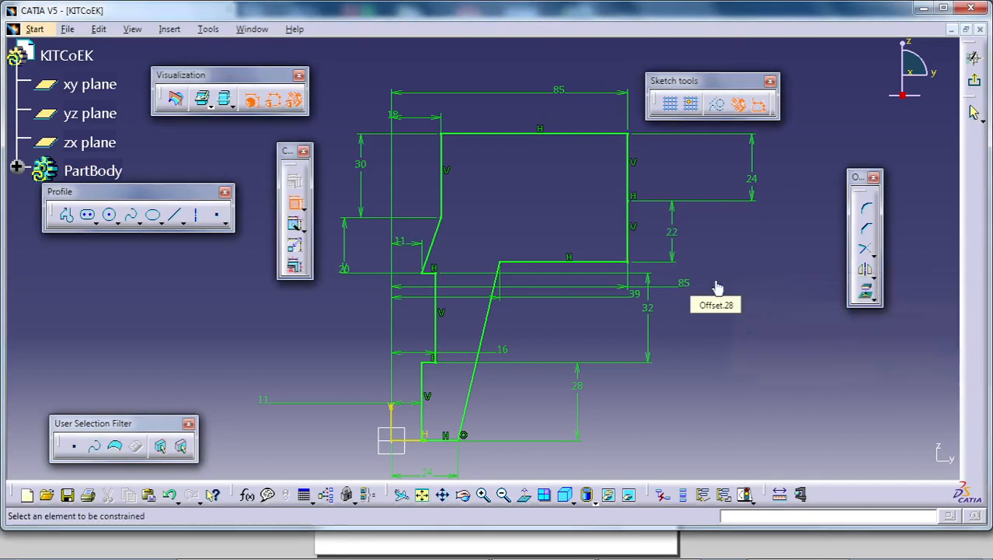
# - Set the distance between the vertical axis and the 24 mm vertical line to 75/2
pyautogui.doubleClick(564, 99)
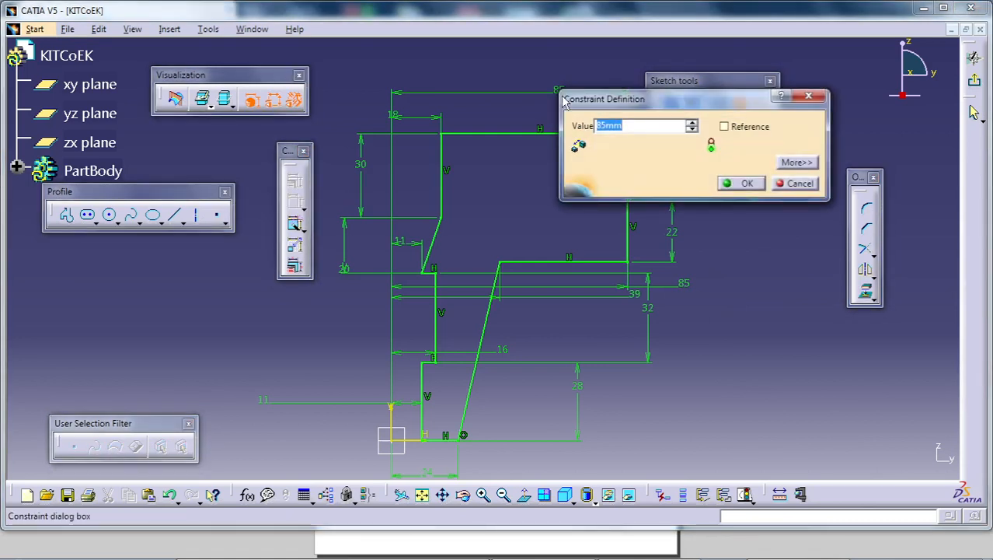
pyautogui.write('75/2')
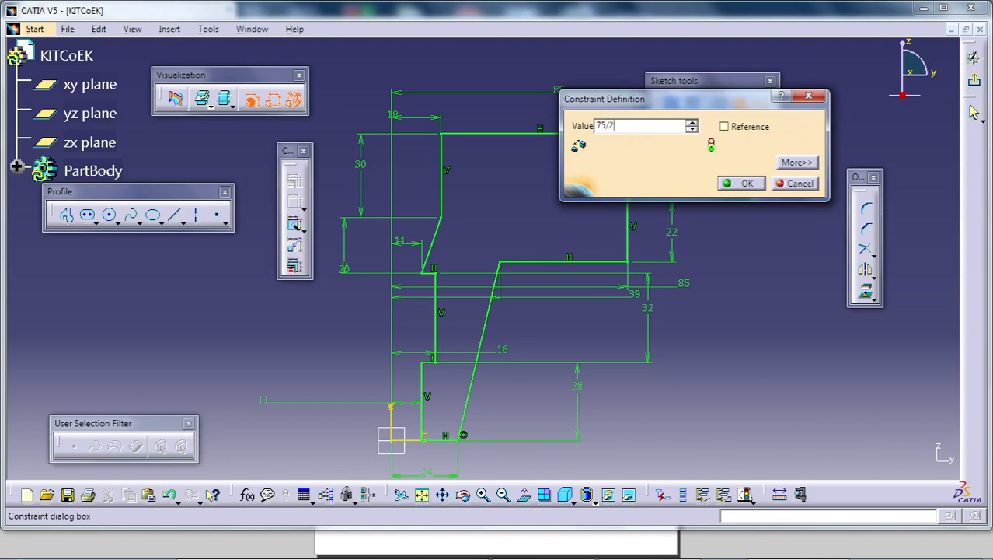
pyautogui.press('Return')
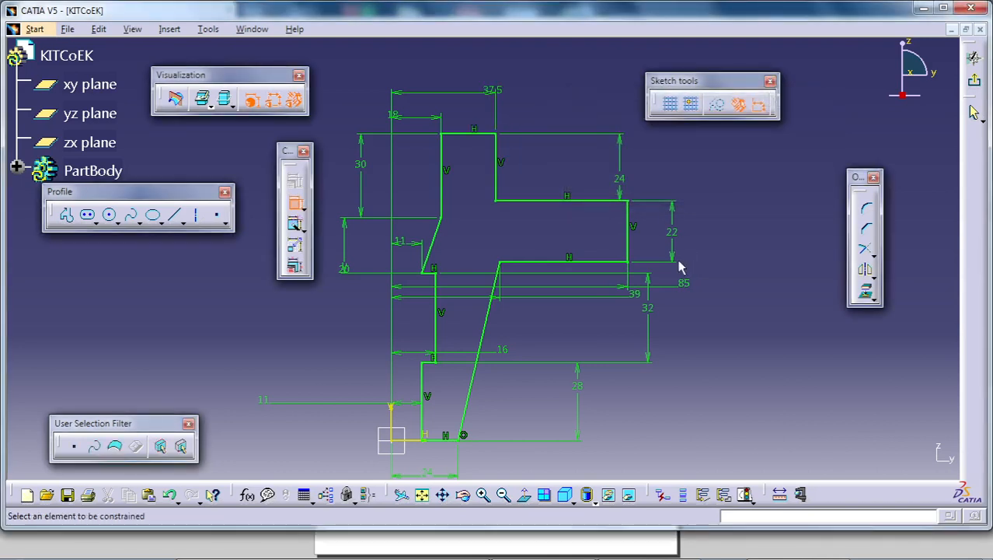
# - Exit and reopen the profile sketch, then check the implicit profile's closure with Sketch Analysis
pyautogui.click(974, 80)
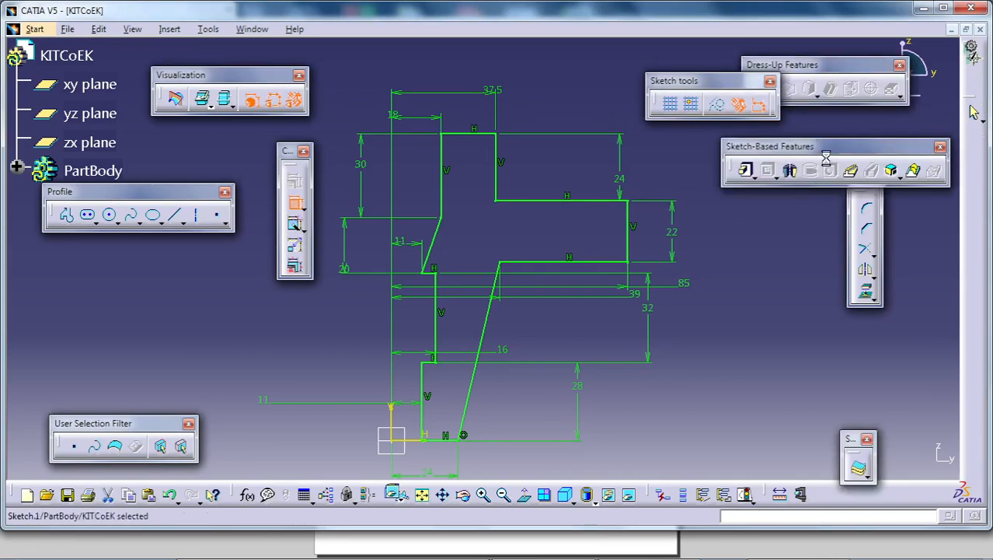
pyautogui.doubleClick(564, 222)
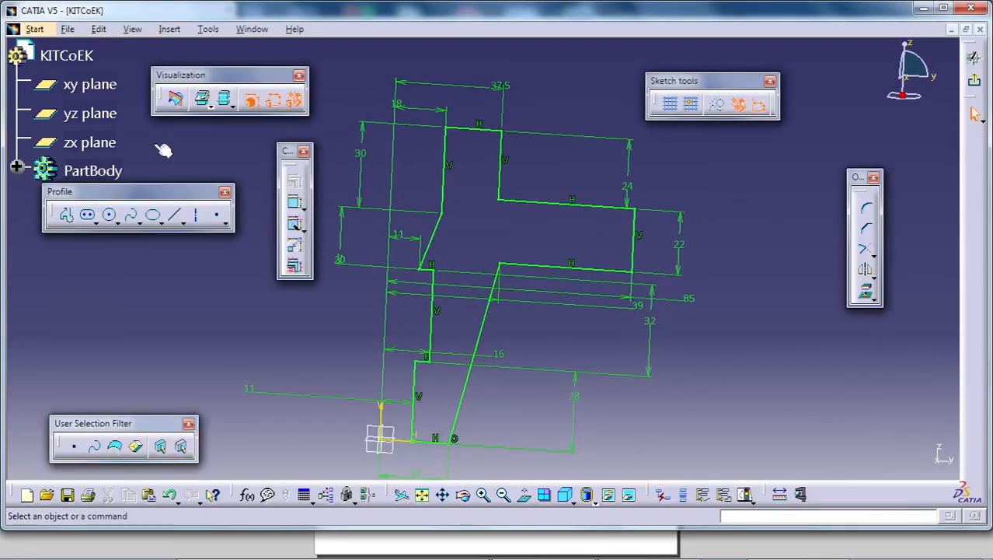
pyautogui.click(208, 28)
pyautogui.click(222, 218)
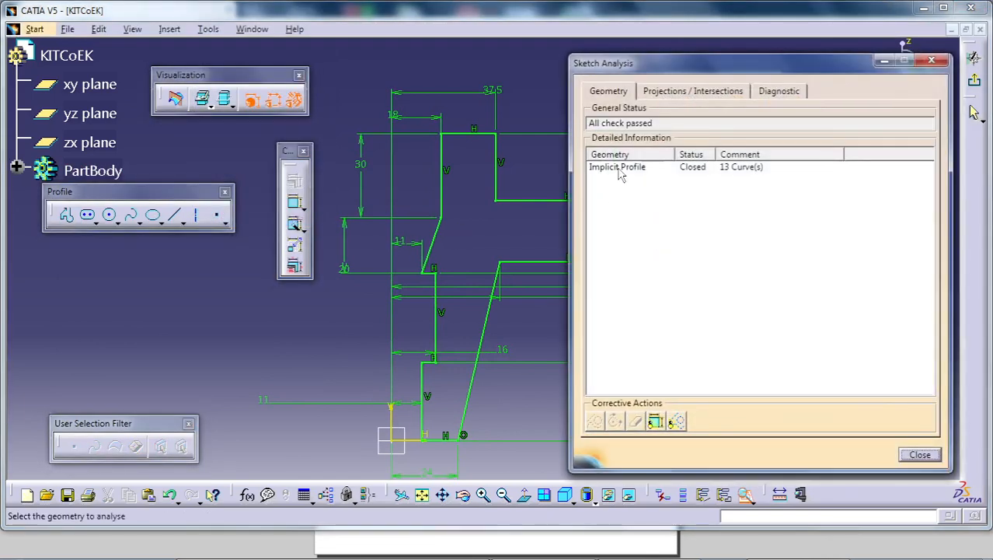
pyautogui.click(621, 171)
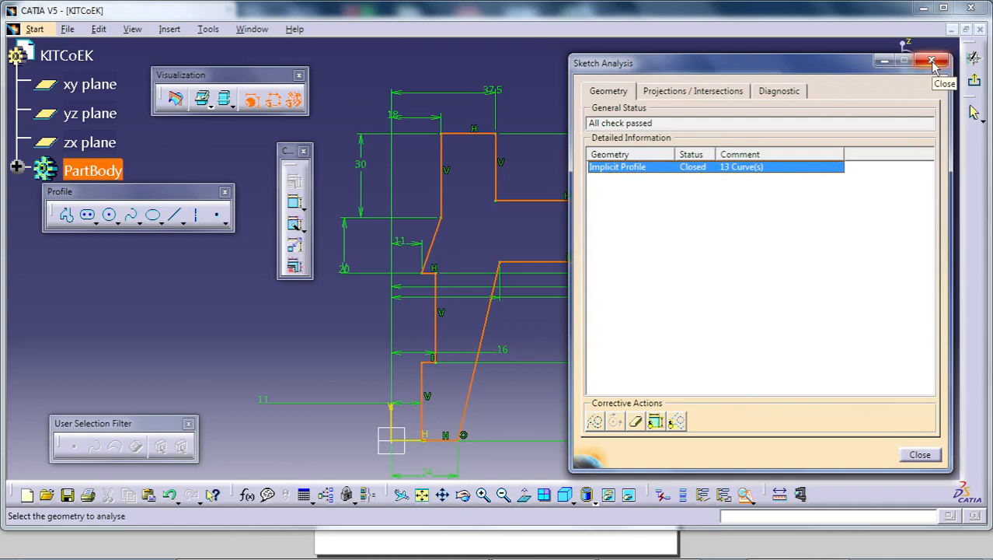
pyautogui.moveTo(928, 529)
pyautogui.click(920, 456)
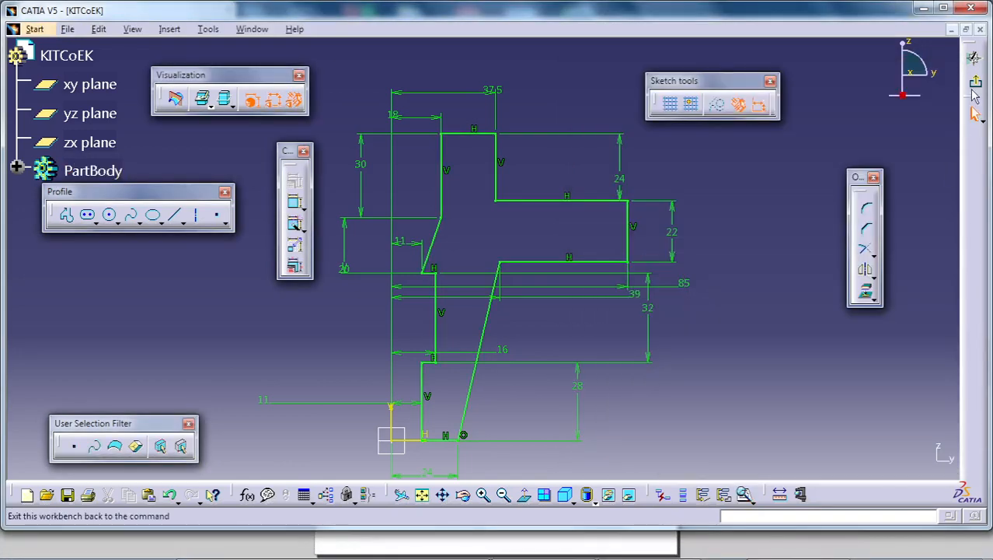
# - Exit the profile sketch and revolve it into a 360-degree shaft about the Z axis
pyautogui.click(974, 82)
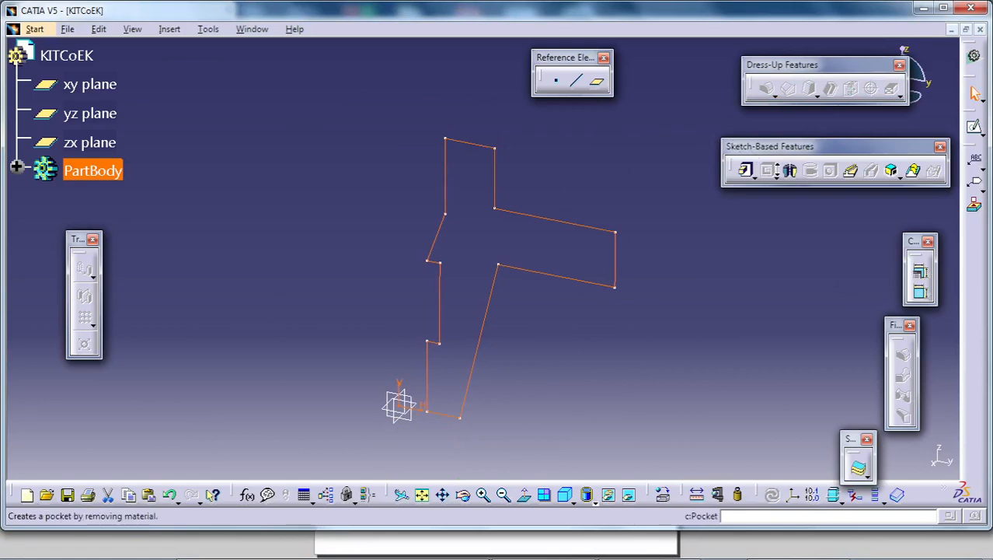
pyautogui.click(789, 172)
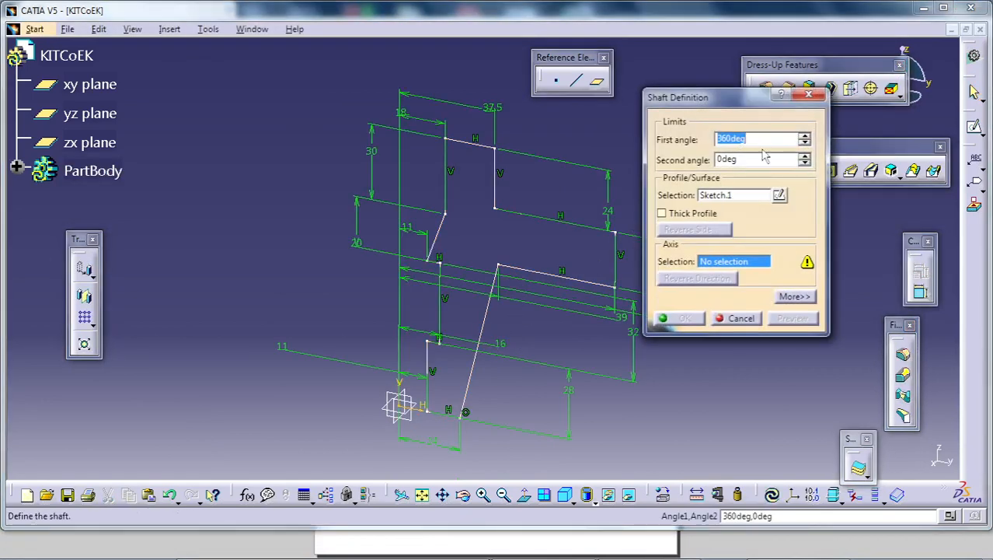
pyautogui.click(735, 195)
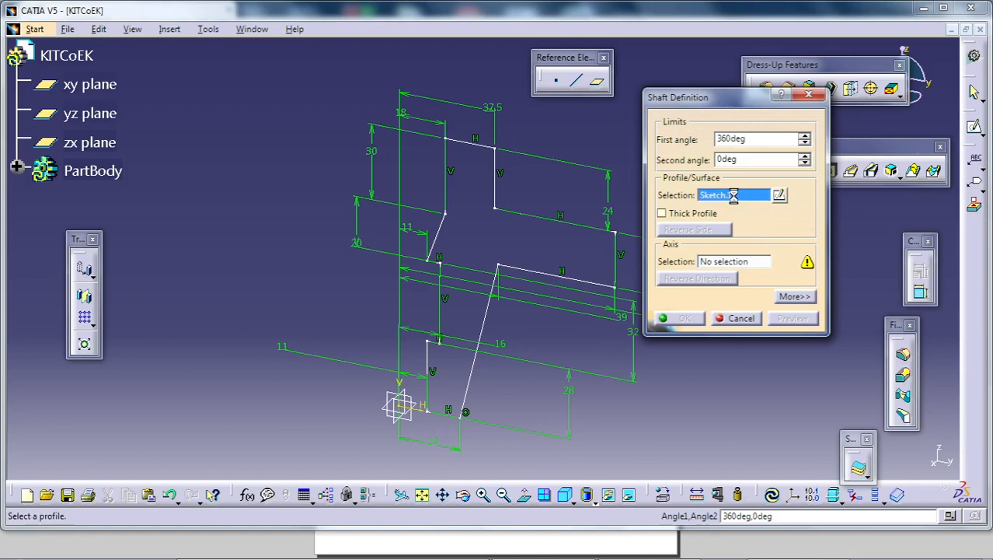
pyautogui.click(736, 266)
pyautogui.rightClick(735, 265)
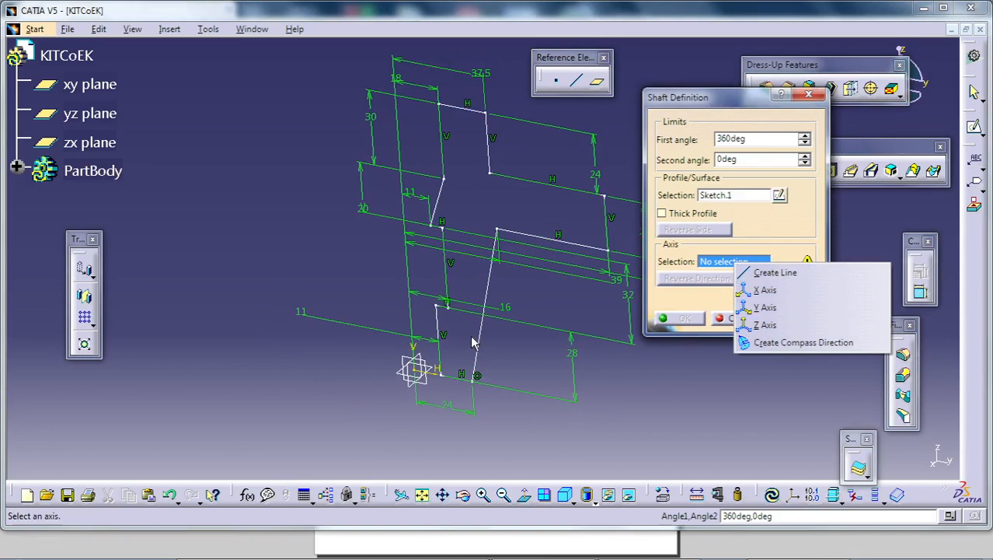
pyautogui.click(752, 324)
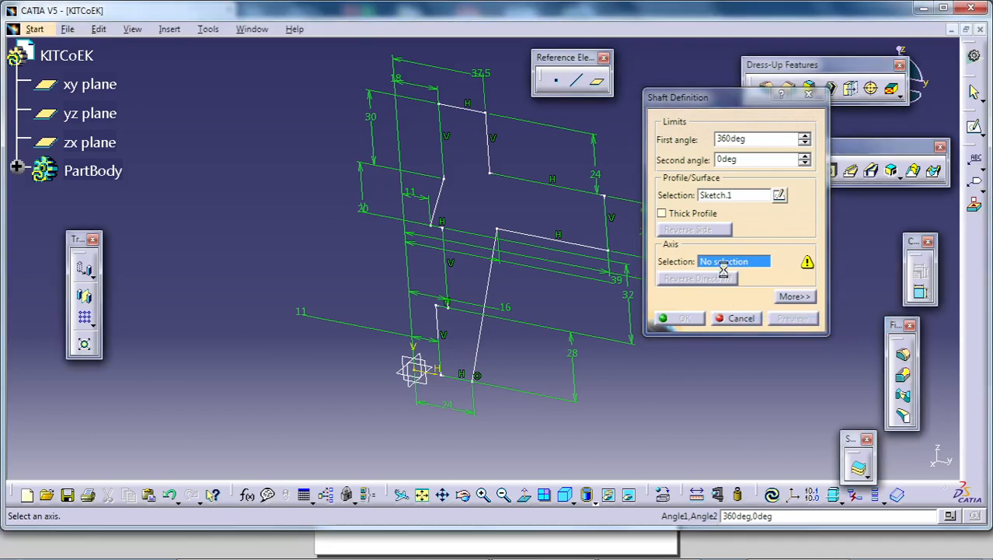
pyautogui.click(684, 319)
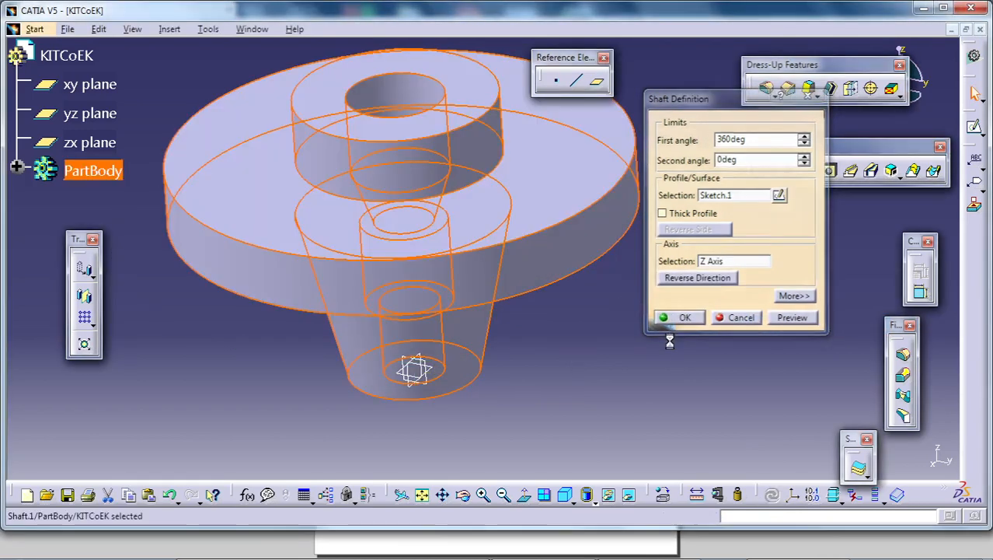
# - Sketch a circle about 16 mm in diameter on the flange's upper face, centred on the horizontal axis between the boss and the rim
pyautogui.moveTo(550, 351); pyautogui.dragTo(426, 370, button='middle')
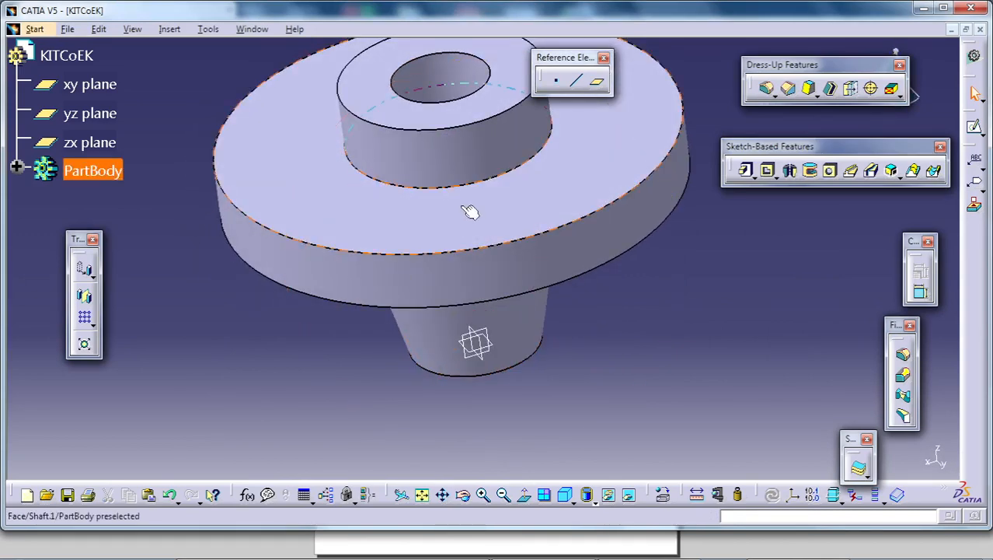
pyautogui.moveTo(468, 210); pyautogui.dragTo(495, 293, button='middle')
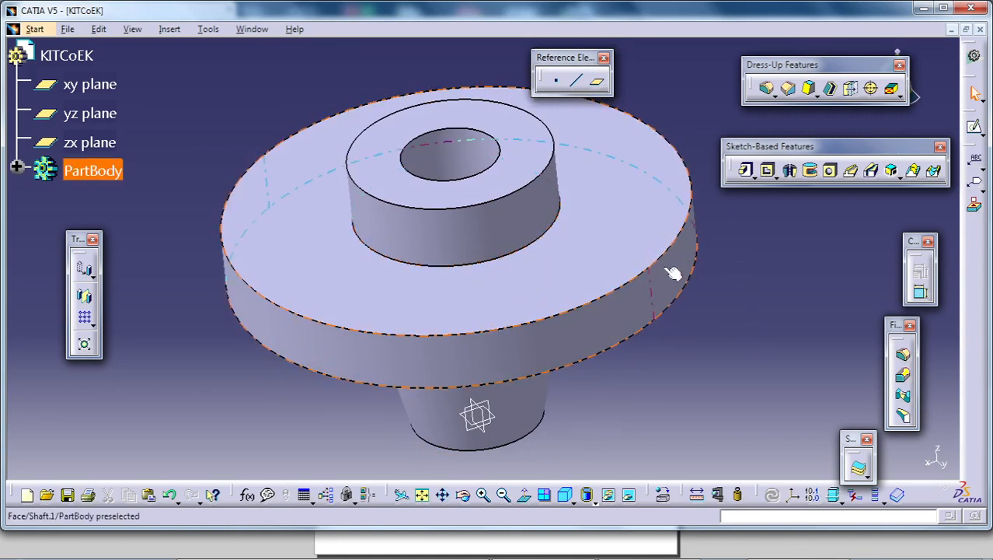
pyautogui.click(627, 168)
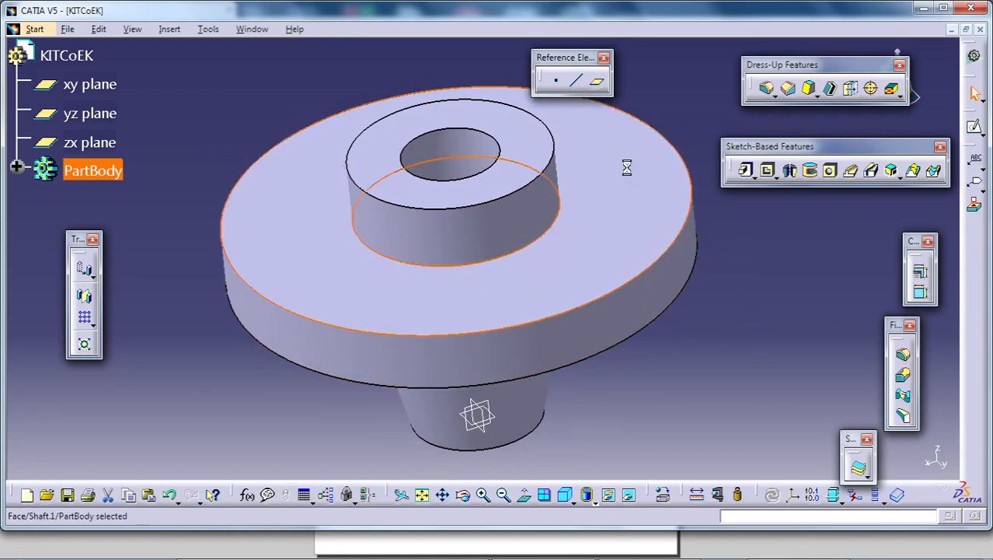
pyautogui.click(975, 126)
pyautogui.moveTo(616, 248)
pyautogui.mouseDown(button='middle')
pyautogui.moveTo(632, 224)
pyautogui.moveTo(634, 233)
pyautogui.mouseUp(button='middle')
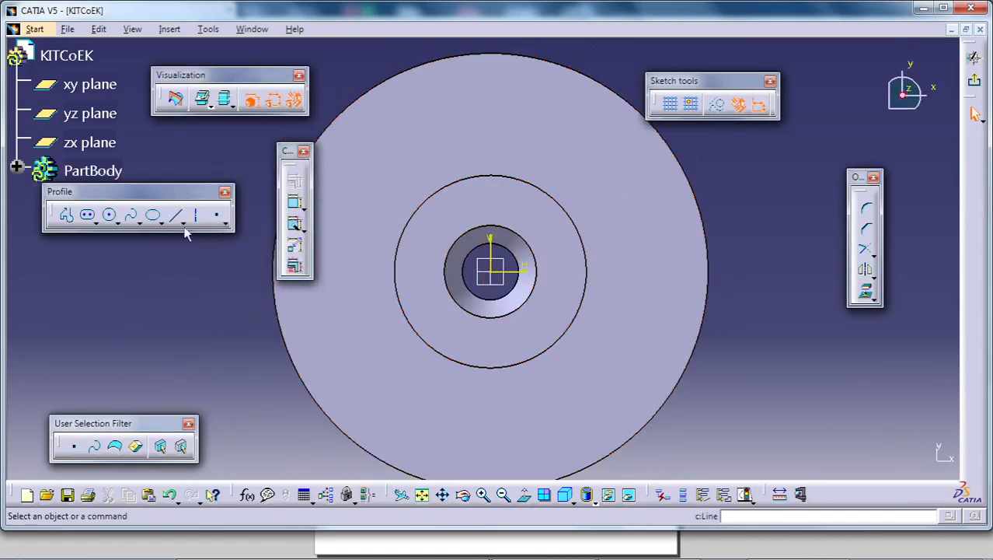
pyautogui.click(109, 219)
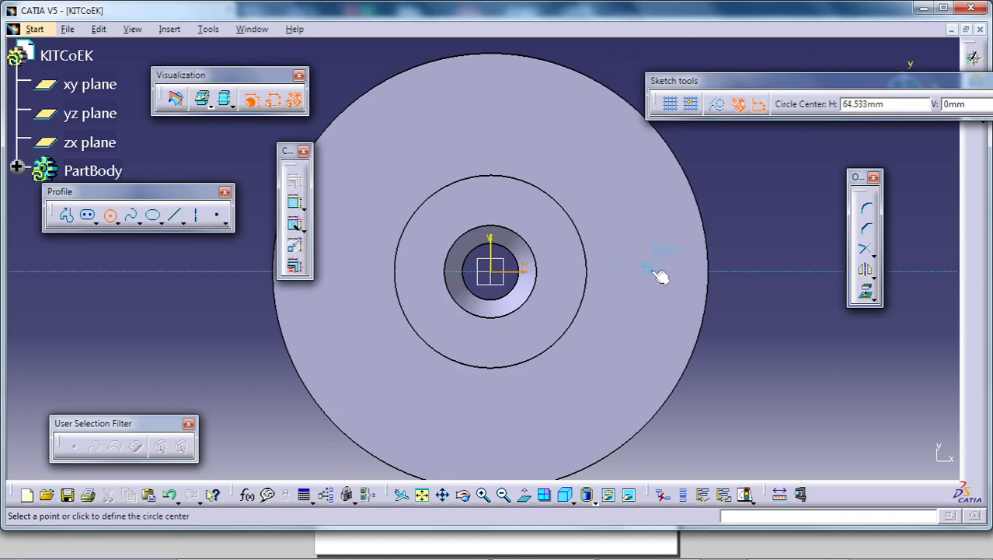
pyautogui.click(672, 268)
pyautogui.click(679, 289)
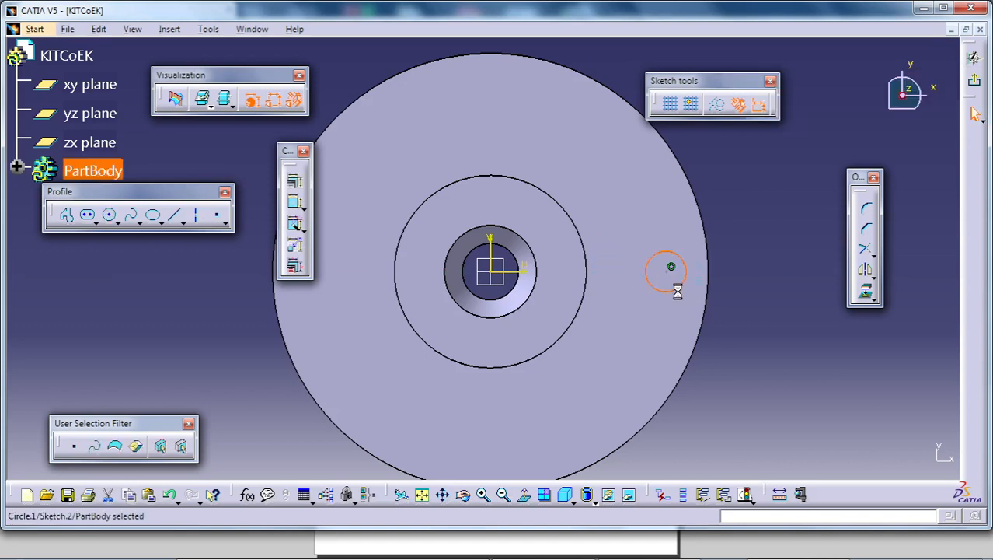
# - Dimension the small circle's diameter and set it to 14 mm
pyautogui.click(294, 202)
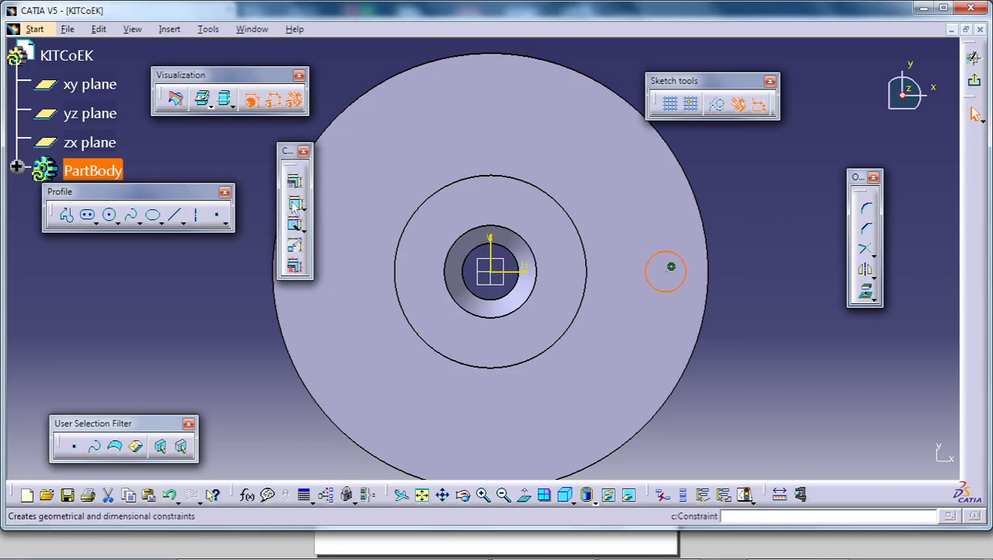
pyautogui.click(773, 300)
pyautogui.doubleClick(768, 292)
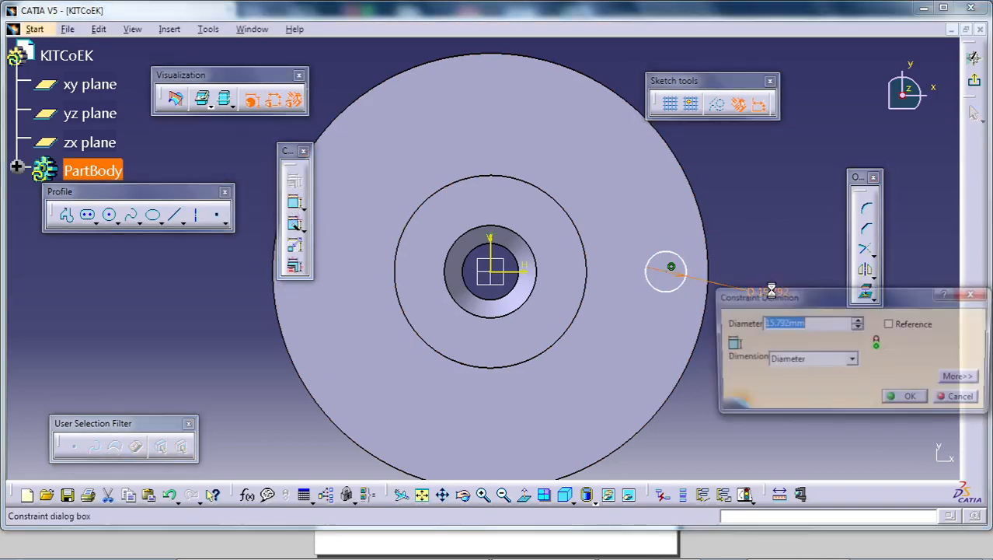
pyautogui.write('14')
pyautogui.press('Return')
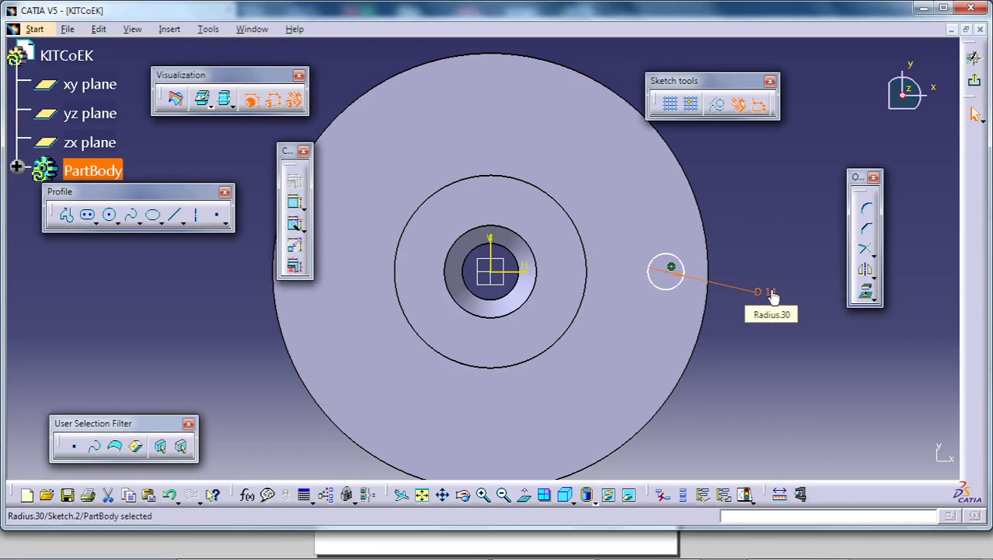
# - Dimension the small circle's centre from the vertical axis and set the distance to 70 mm
pyautogui.click(294, 202)
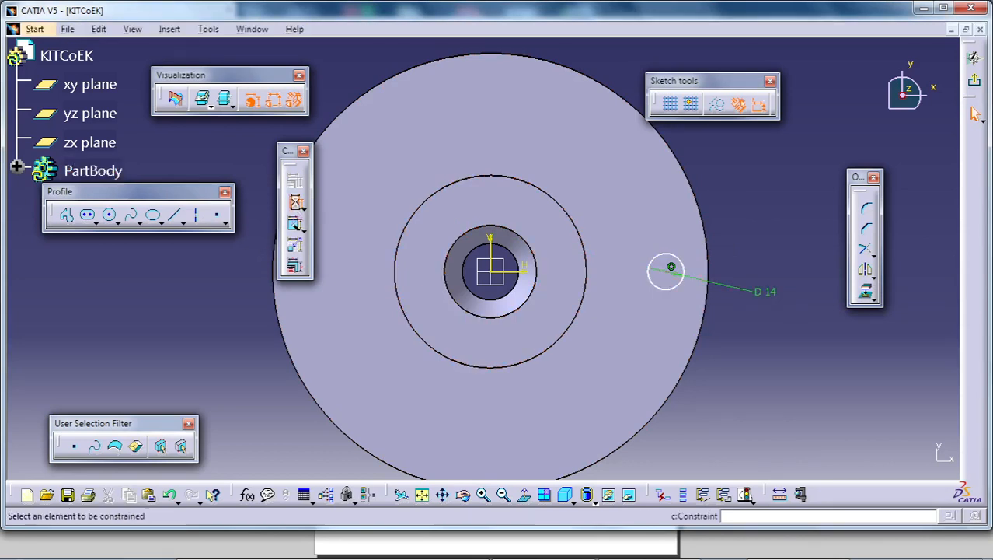
pyautogui.click(490, 247)
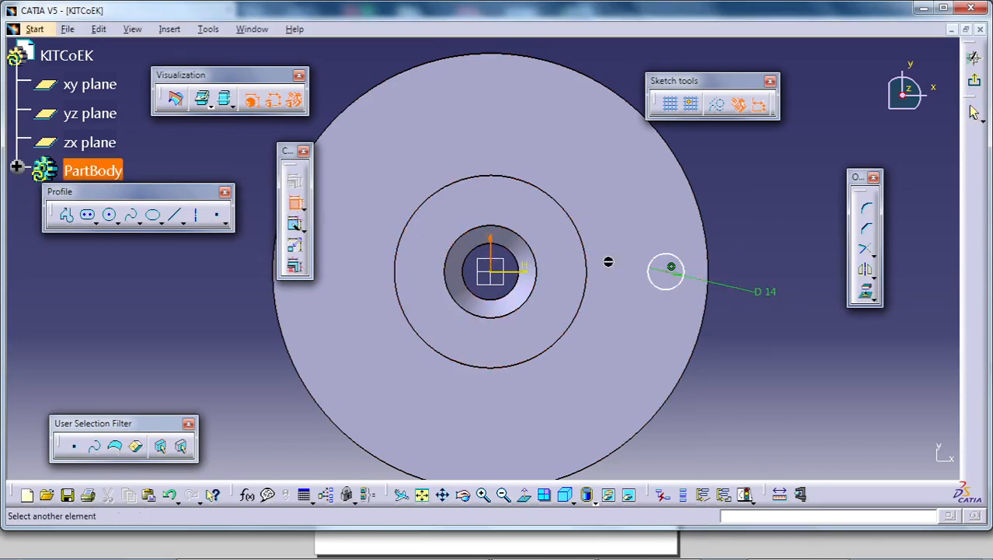
pyautogui.click(672, 268)
pyautogui.click(767, 347)
pyautogui.doubleClick(765, 342)
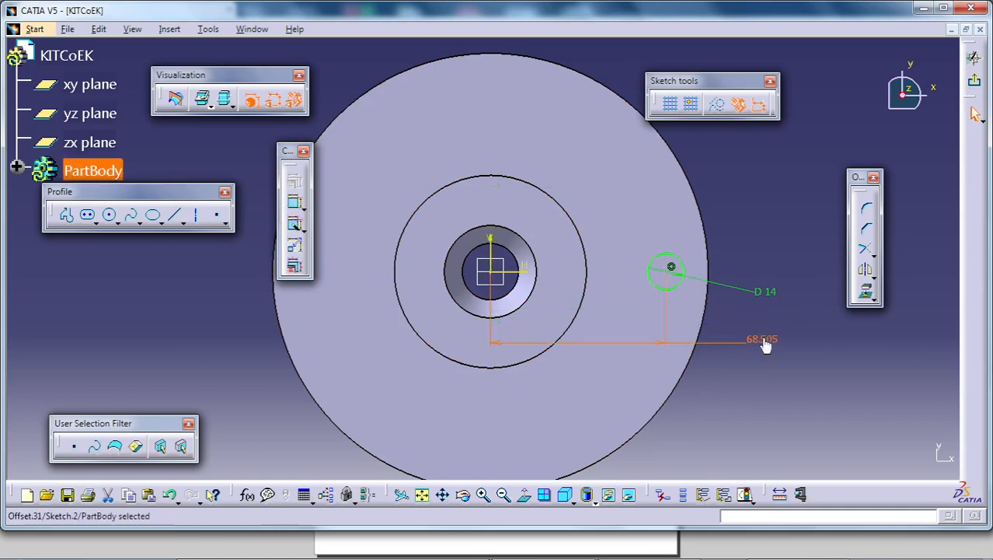
pyautogui.write('70')
pyautogui.press('Return')
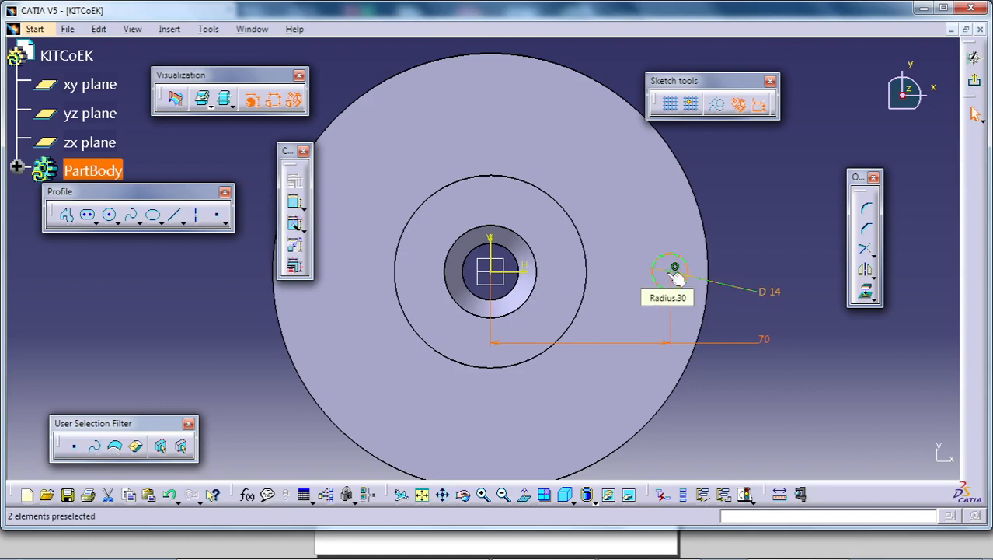
pyautogui.click(751, 234)
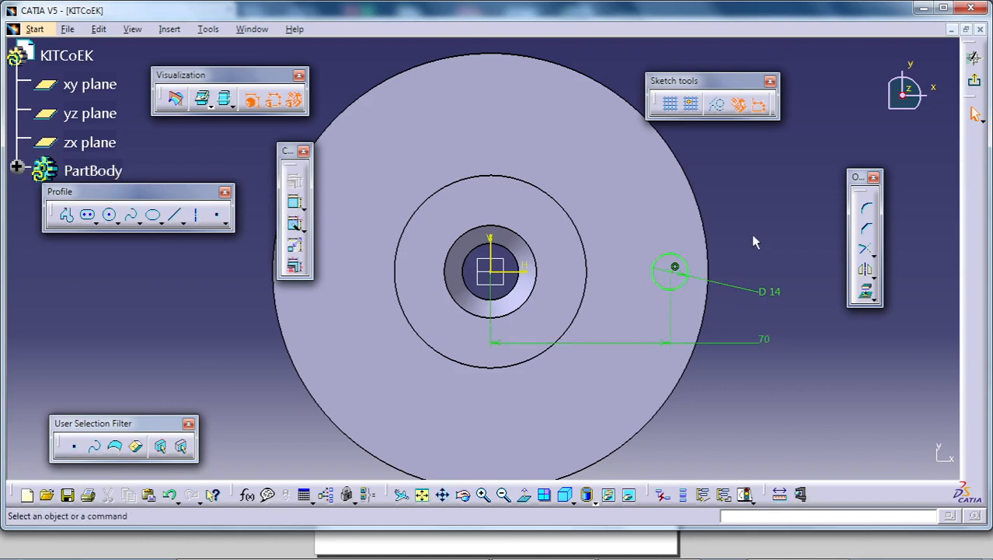
# - Exit the circle sketch and cut it through the flange as a pocket 22 mm deep
pyautogui.click(973, 80)
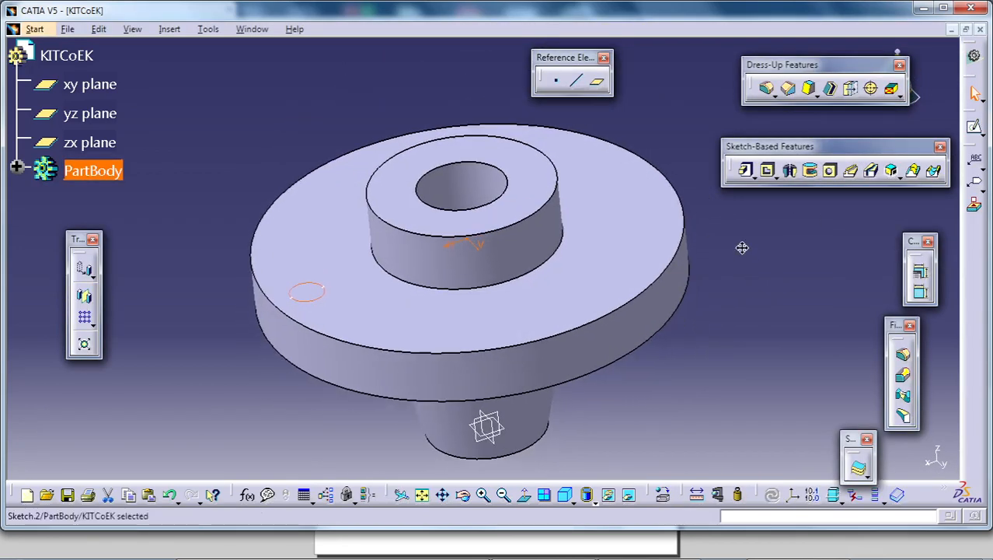
pyautogui.click(769, 171)
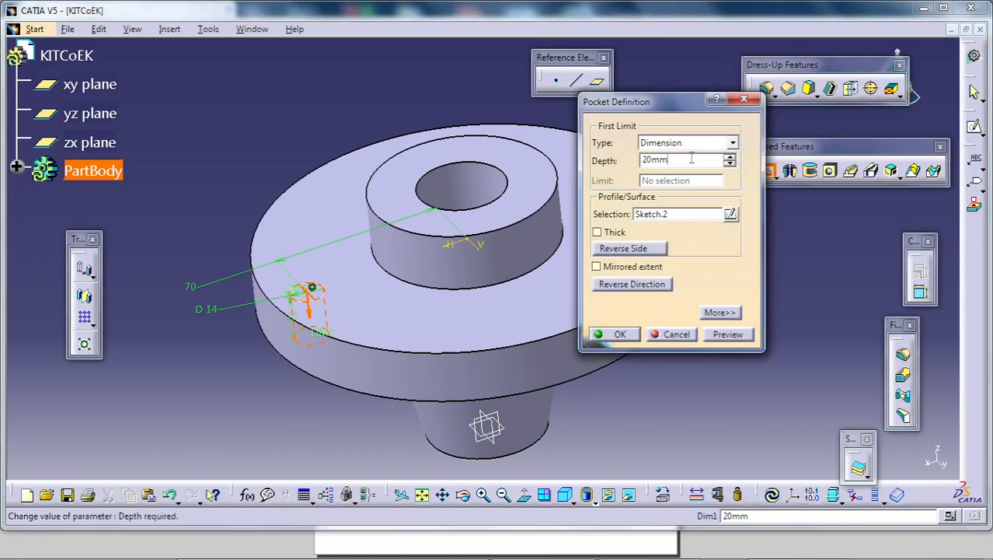
pyautogui.moveTo(691, 158); pyautogui.dragTo(636, 169)
pyautogui.write('22')
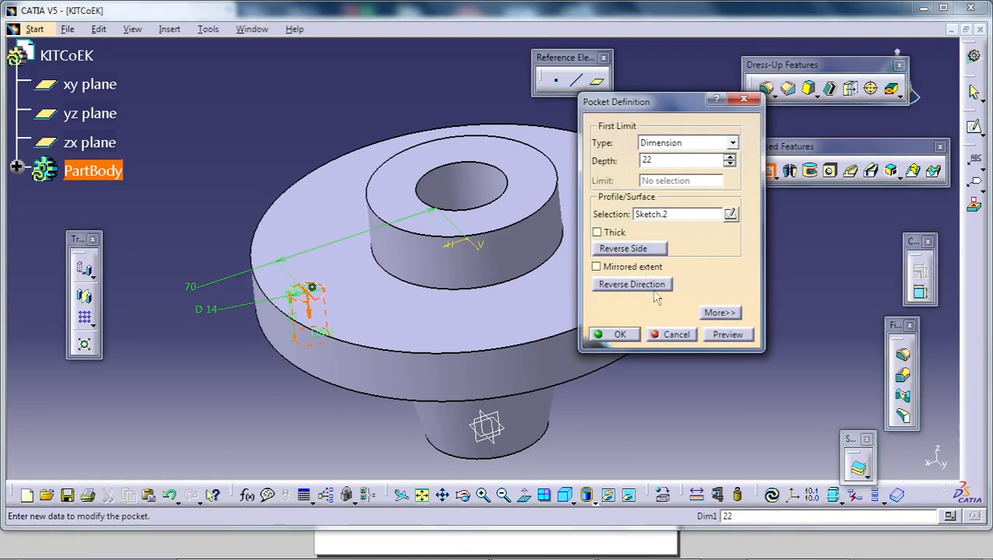
pyautogui.click(632, 336)
# - Start a circular pattern and choose the flange hole's pocket as the object to repeat
pyautogui.moveTo(297, 350); pyautogui.dragTo(628, 317, button='middle')
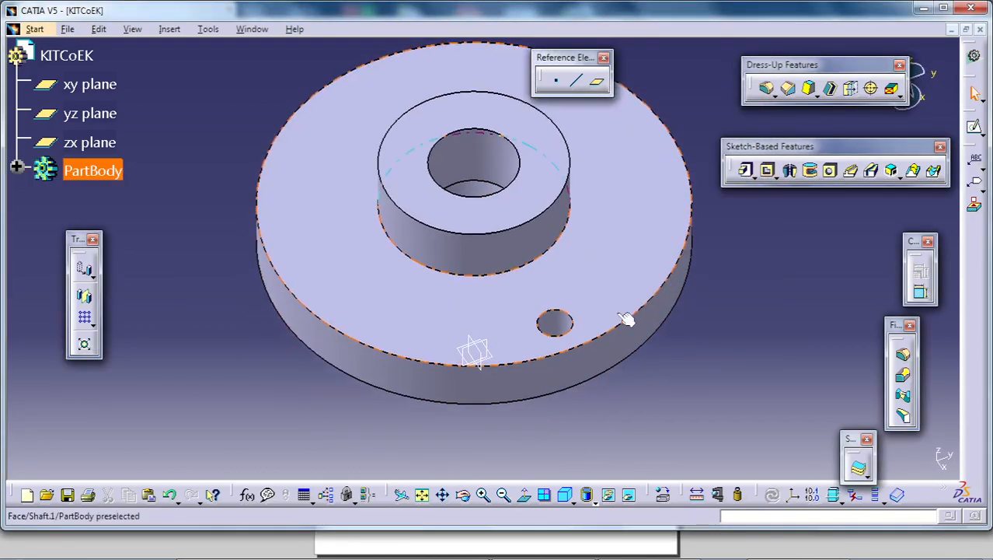
pyautogui.moveTo(554, 372); pyautogui.dragTo(579, 323, button='middle')
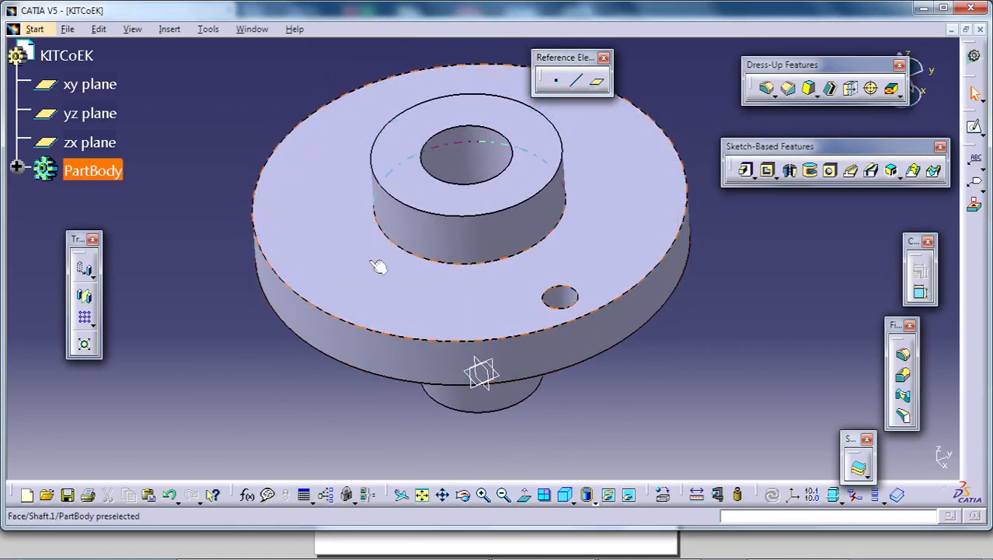
pyautogui.moveTo(80, 241); pyautogui.dragTo(175, 84)
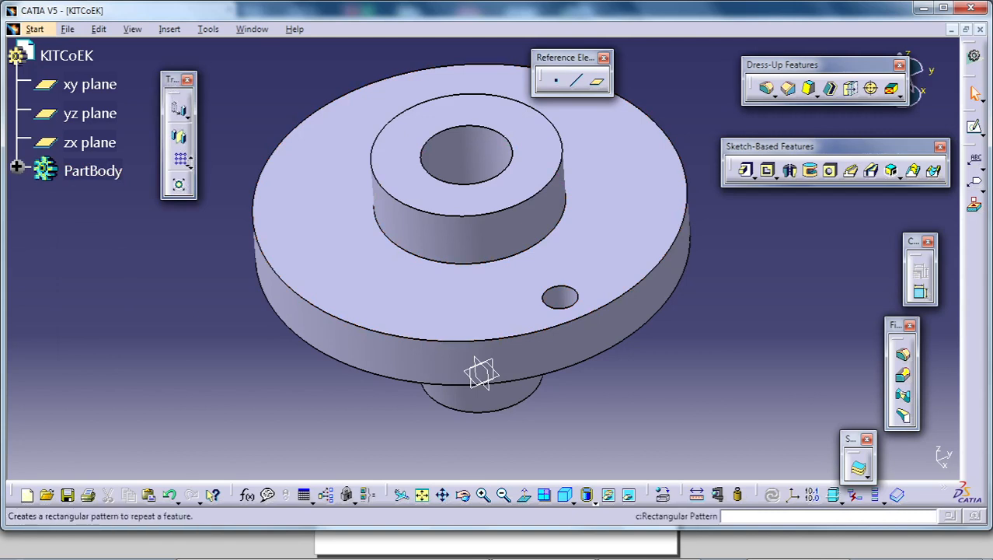
pyautogui.click(187, 163)
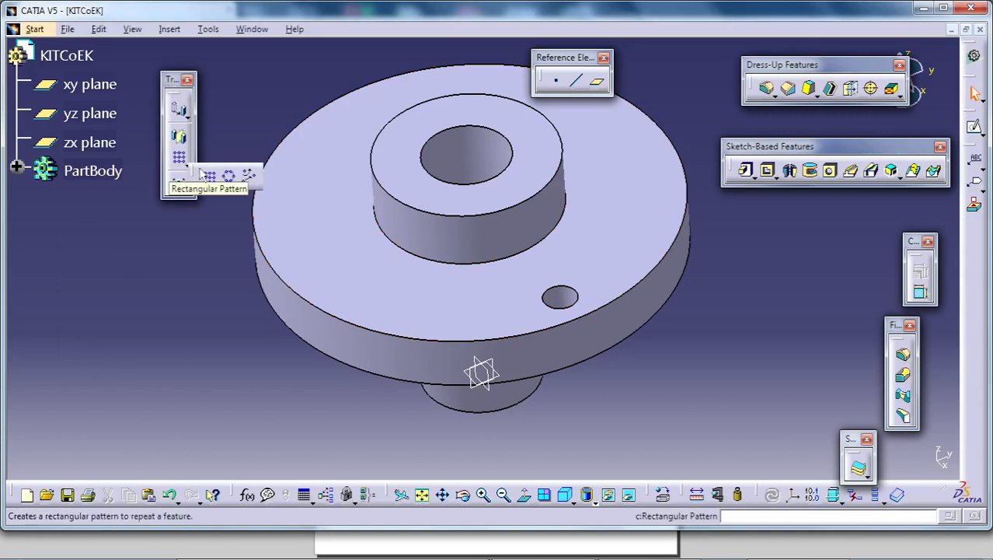
pyautogui.moveTo(195, 176); pyautogui.dragTo(112, 297)
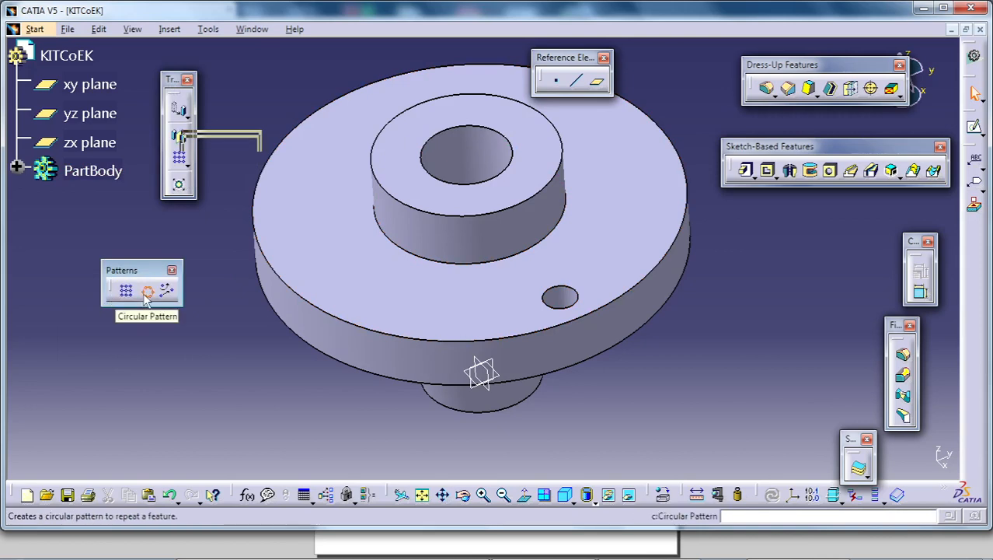
pyautogui.click(146, 294)
pyautogui.moveTo(647, 324); pyautogui.dragTo(597, 345, button='middle')
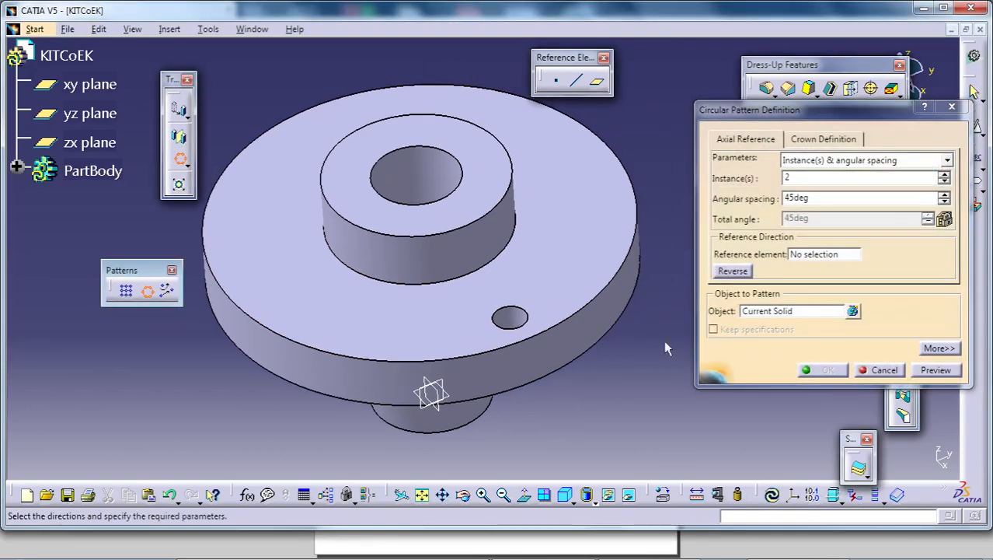
pyautogui.click(777, 312)
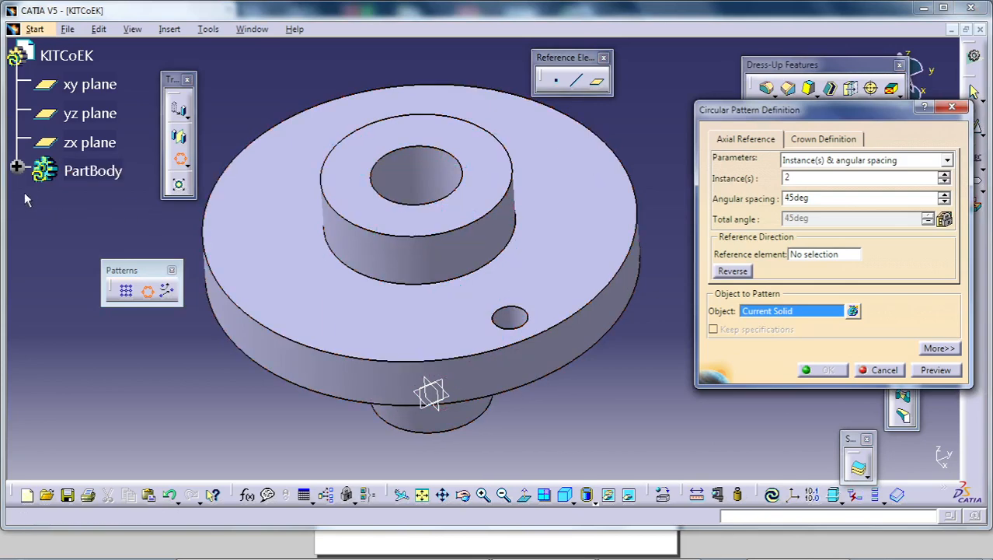
pyautogui.click(17, 168)
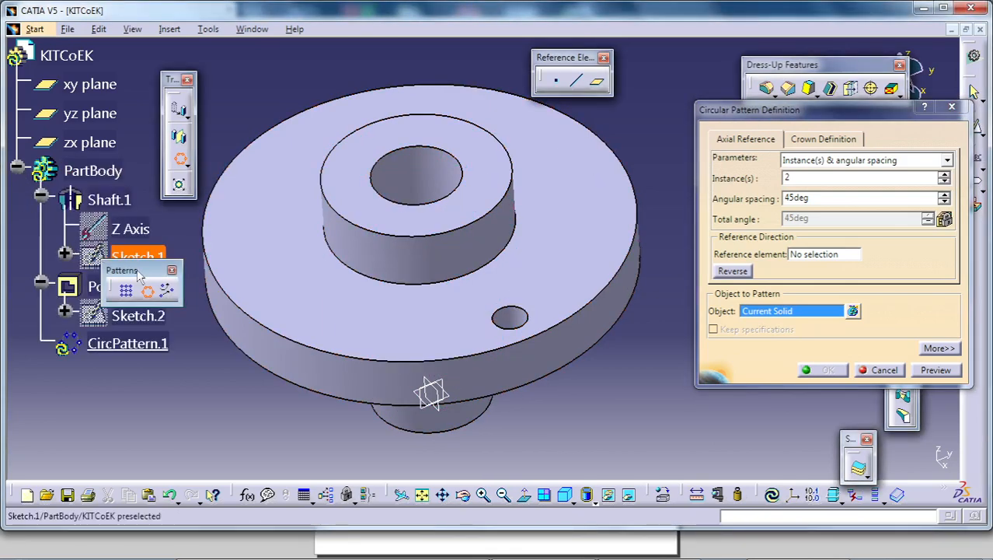
pyautogui.moveTo(138, 274); pyautogui.dragTo(224, 100)
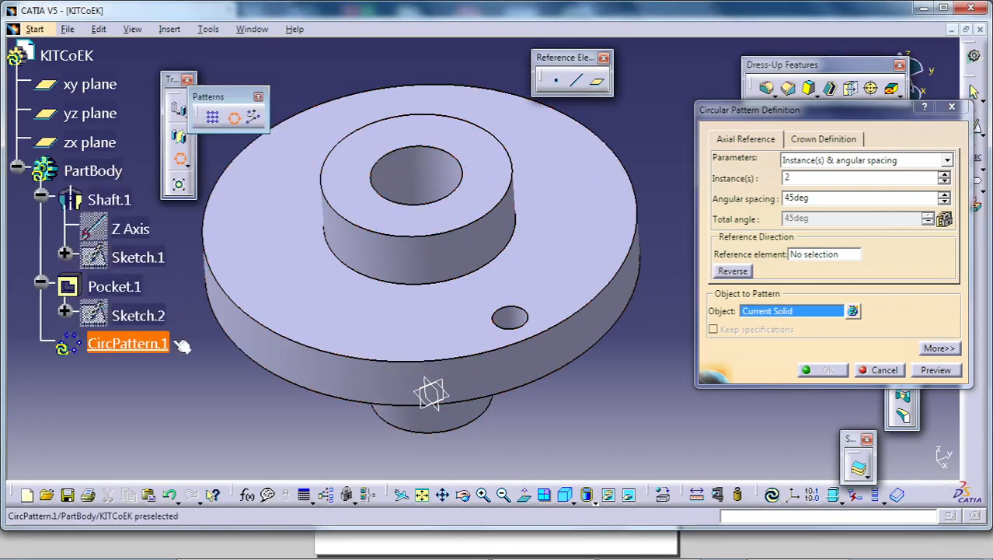
pyautogui.click(116, 287)
# - Set the circular pattern to a complete crown of 6 instances about the flange's top face and create it
pyautogui.click(793, 162)
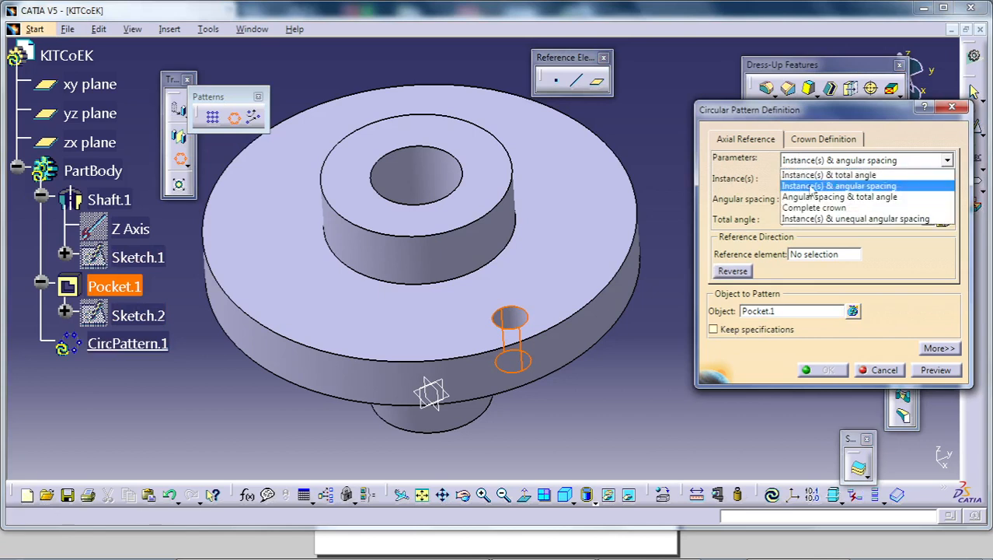
pyautogui.click(812, 205)
pyautogui.press('Tab')
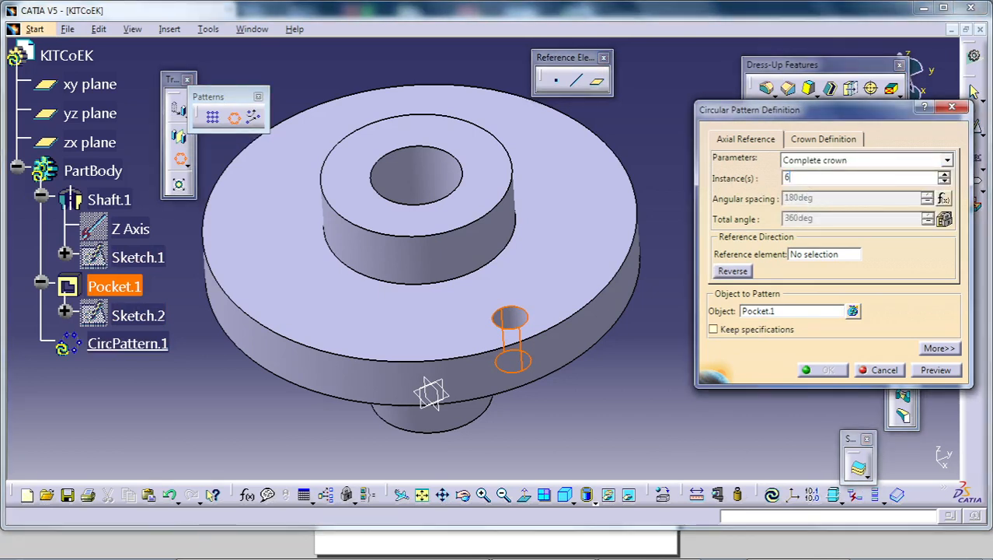
pyautogui.click(818, 254)
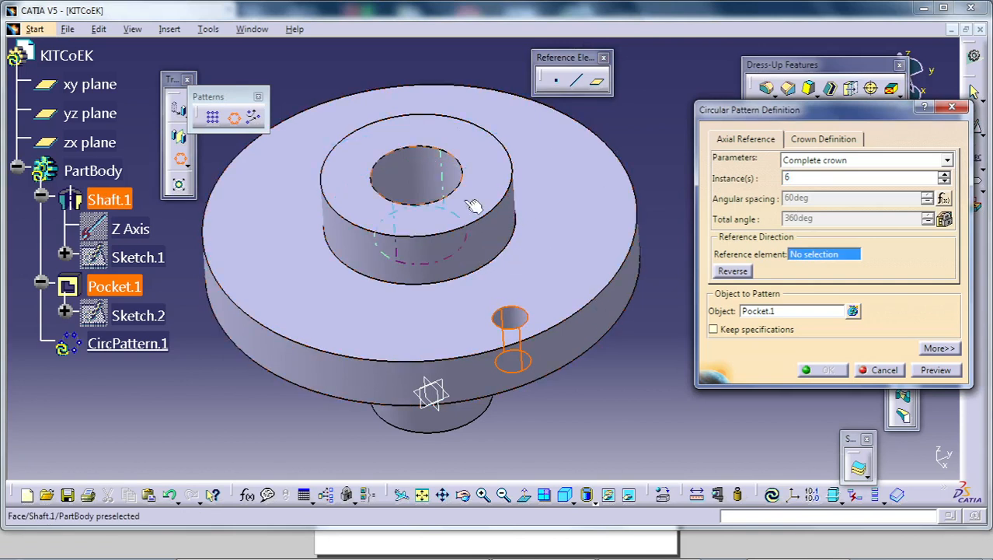
pyautogui.click(570, 199)
pyautogui.click(830, 370)
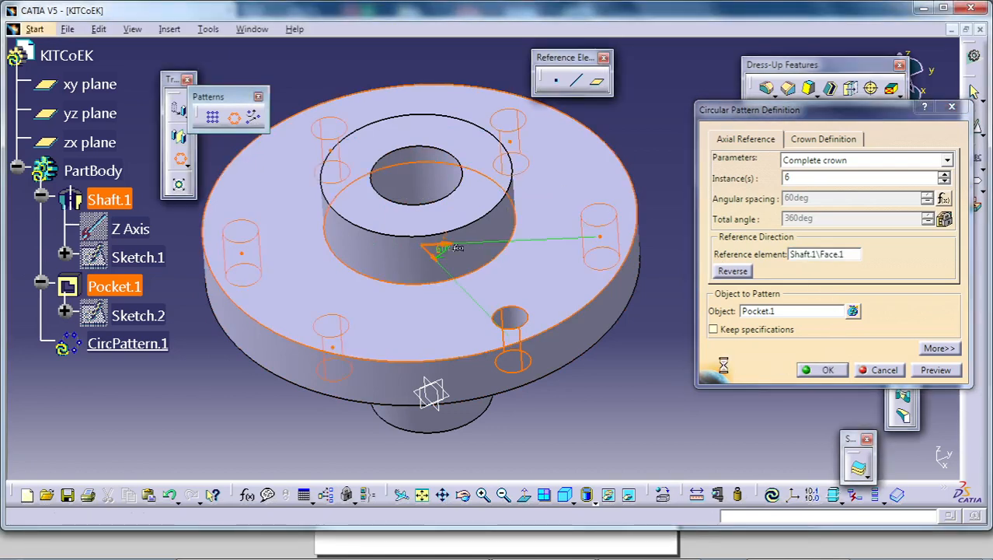
# - Consult the slot dimensions in the 1.pdf drawing and open a sketch on the hub's top annular face
pyautogui.moveTo(637, 378); pyautogui.dragTo(506, 395, button='middle')
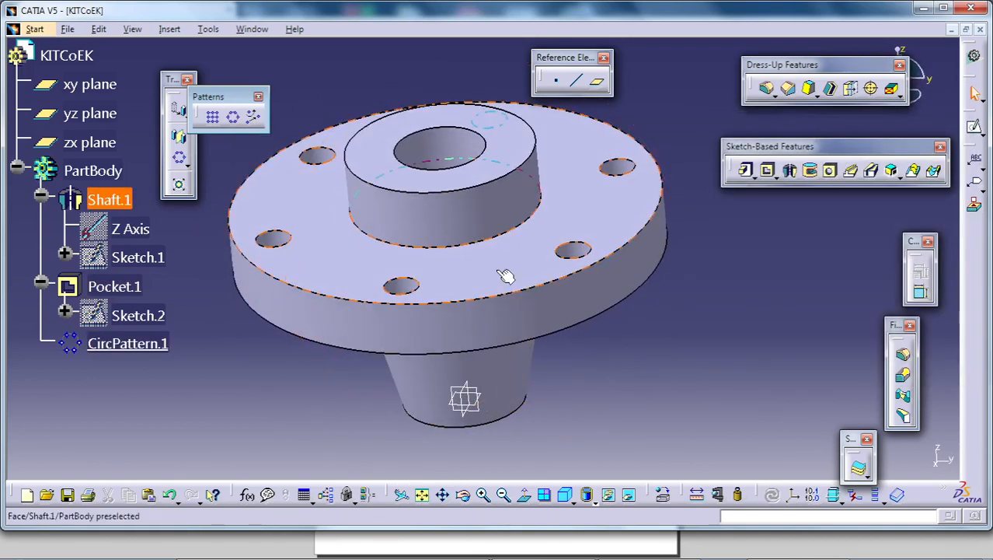
pyautogui.moveTo(506, 277); pyautogui.dragTo(549, 185, button='middle')
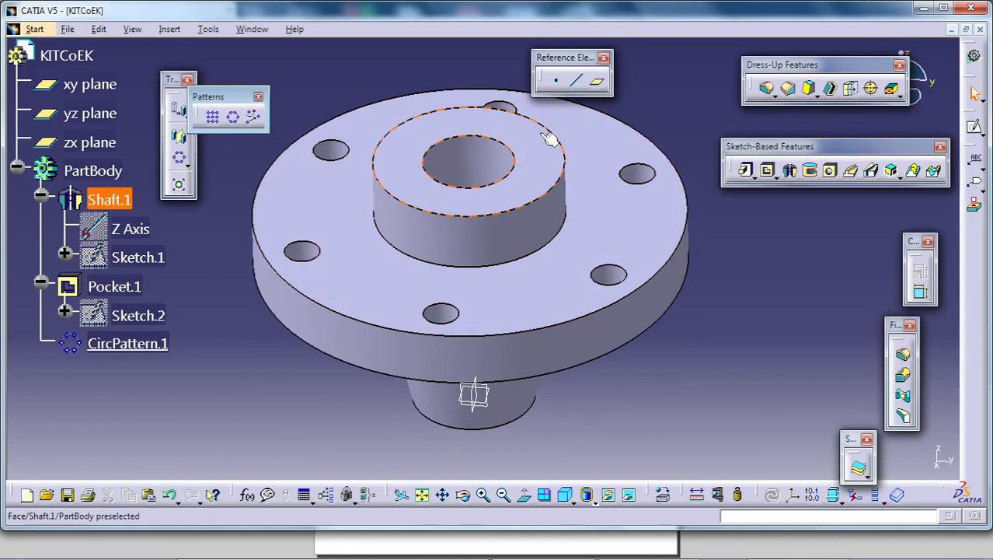
pyautogui.moveTo(673, 550)
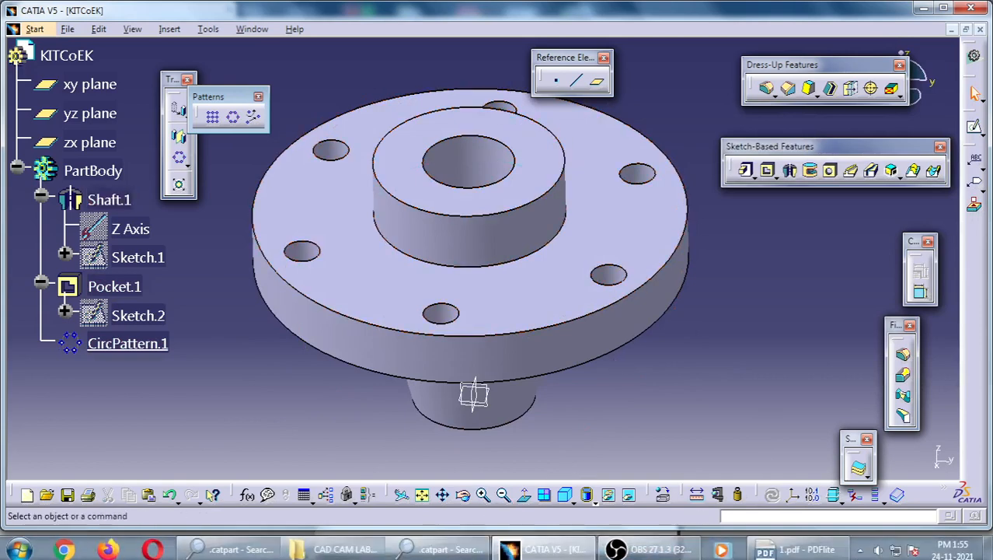
pyautogui.click(805, 548)
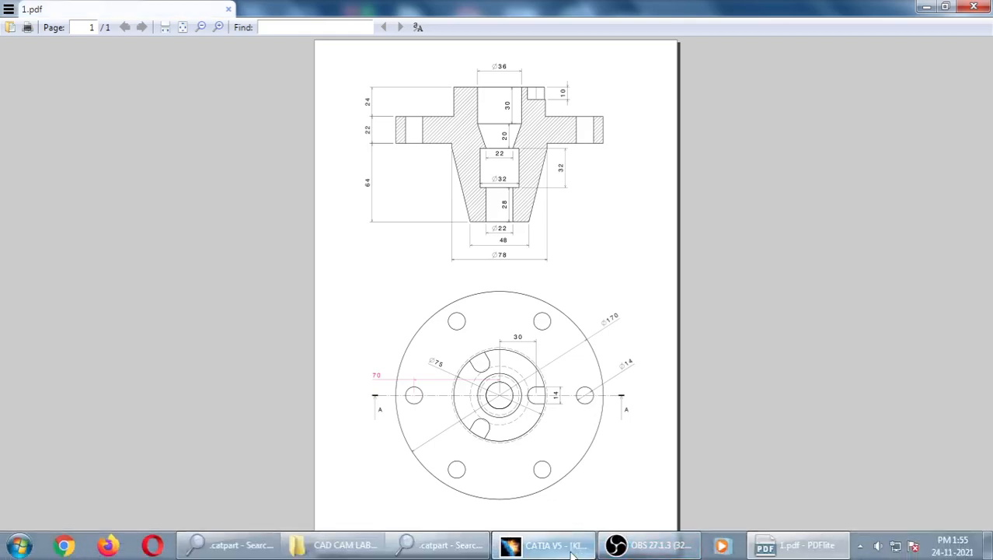
pyautogui.click(544, 545)
pyautogui.click(540, 151)
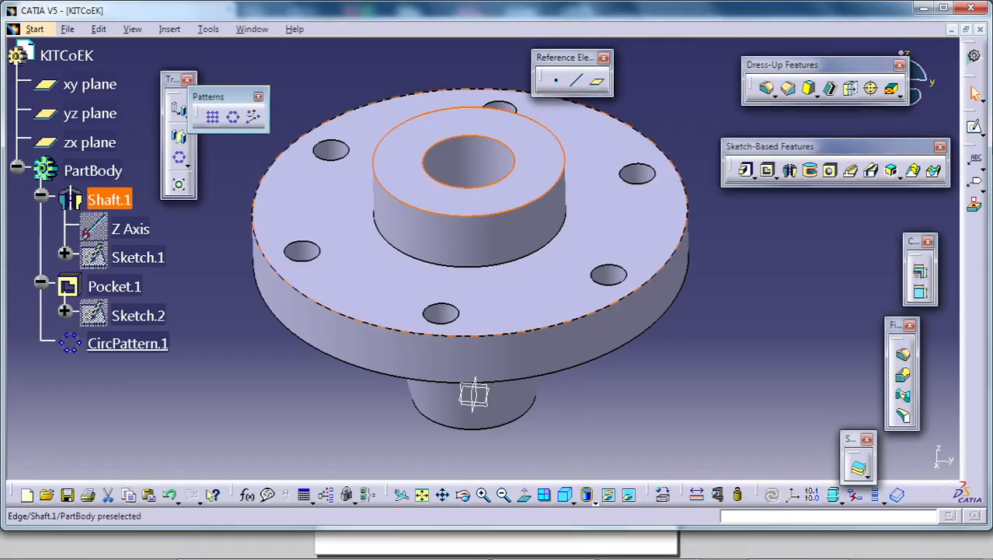
pyautogui.click(976, 130)
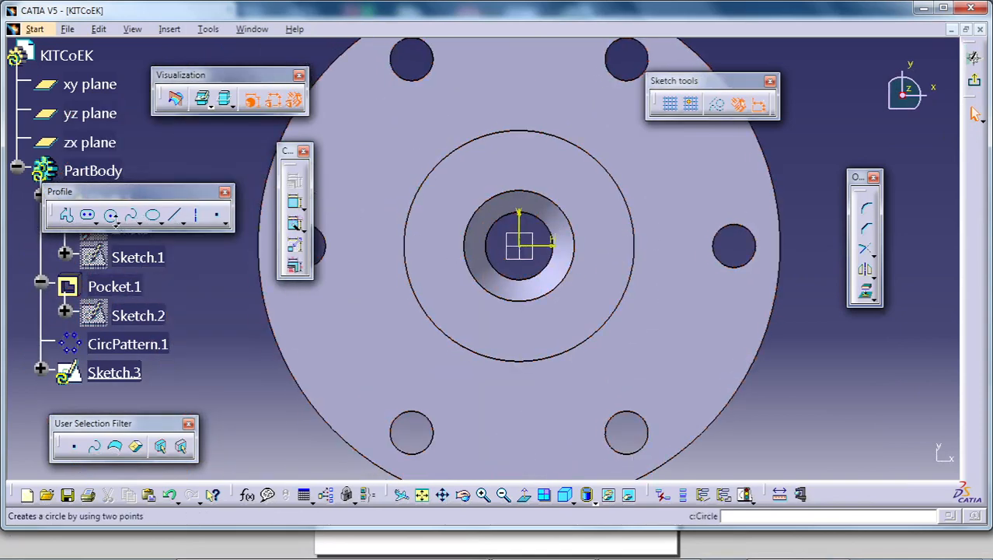
# - Sketch a horizontal elongated hole of about 6 mm radius across the hub's outer edge, its inner centre about 25.5 mm from the vertical axis
pyautogui.click(116, 224)
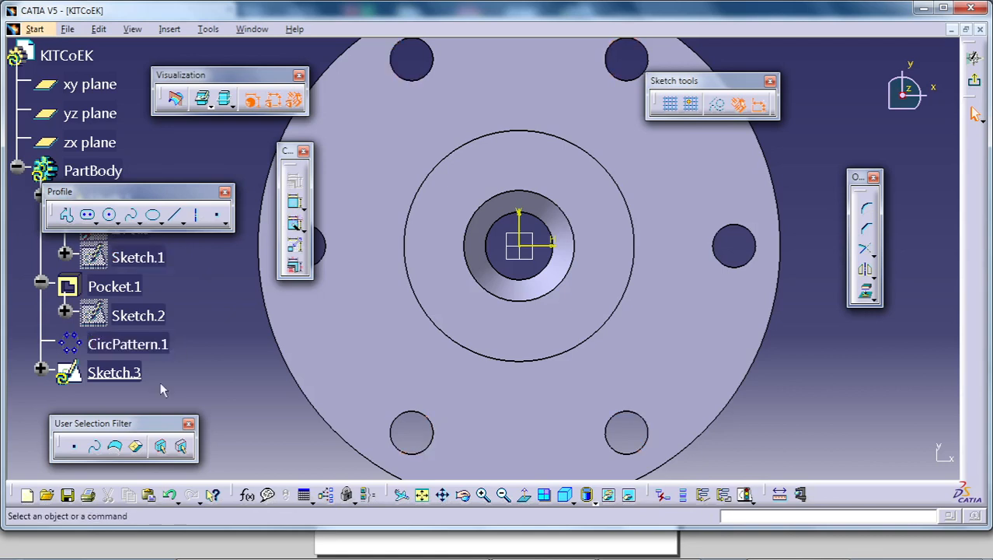
pyautogui.click(90, 220)
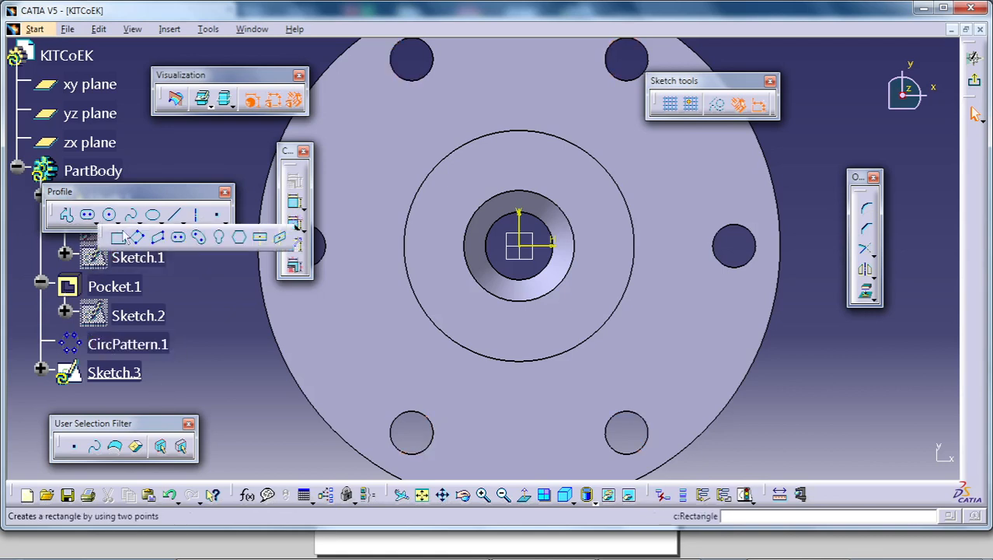
pyautogui.click(180, 239)
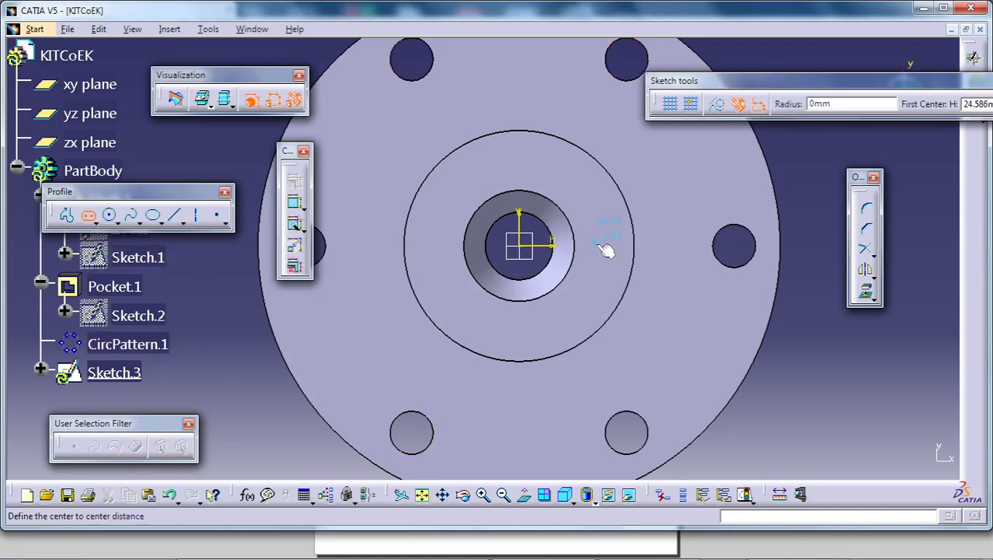
pyautogui.click(603, 249)
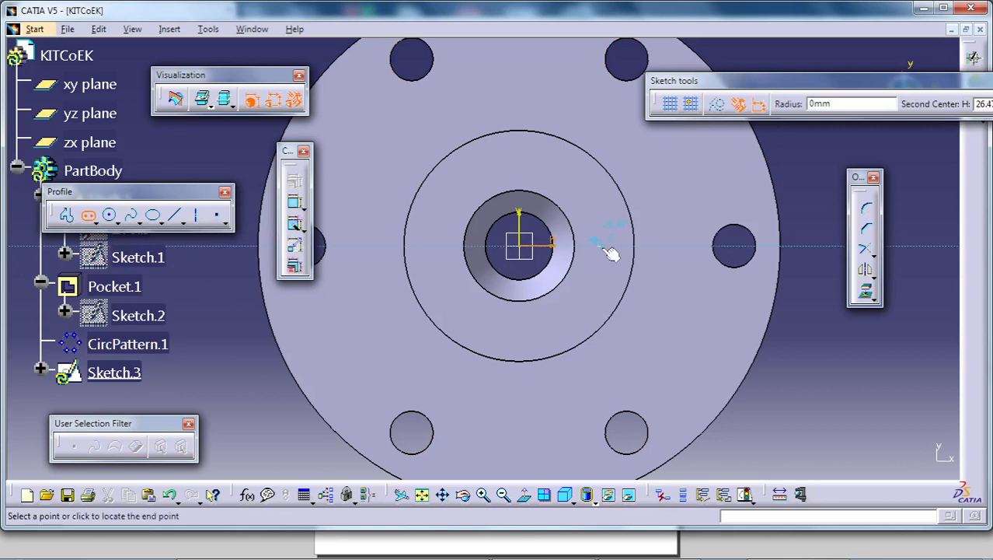
pyautogui.click(666, 247)
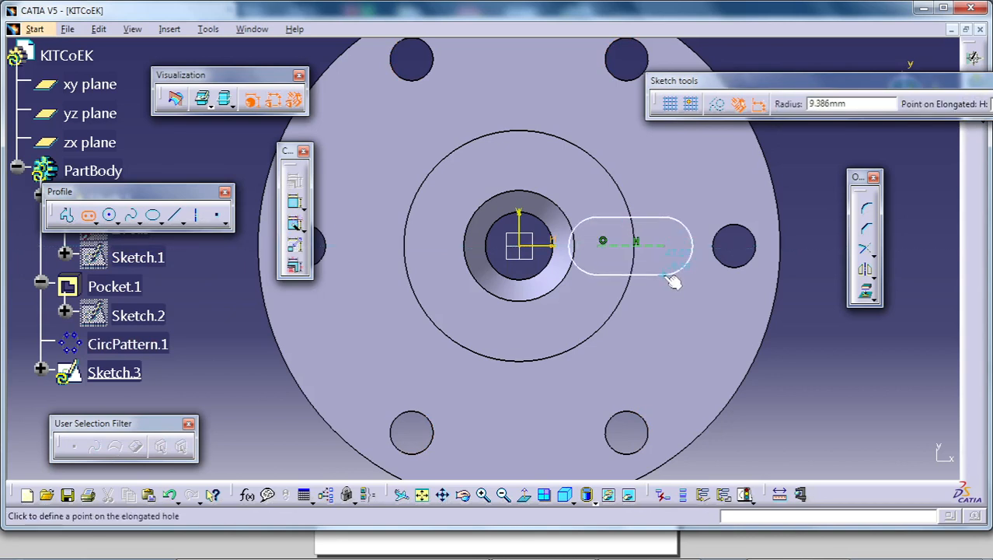
pyautogui.click(673, 266)
pyautogui.moveTo(661, 264)
pyautogui.mouseDown(button='middle')
pyautogui.moveTo(669, 280)
pyautogui.moveTo(669, 266)
pyautogui.mouseUp(button='middle')
pyautogui.click(809, 361)
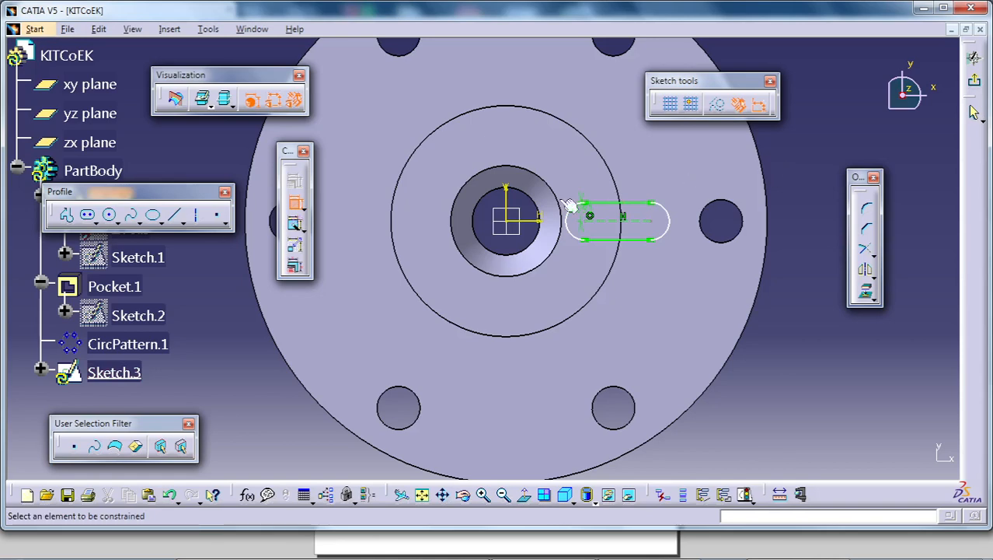
# - Set the elongated hole's end radius to 7 mm
pyautogui.click(296, 203)
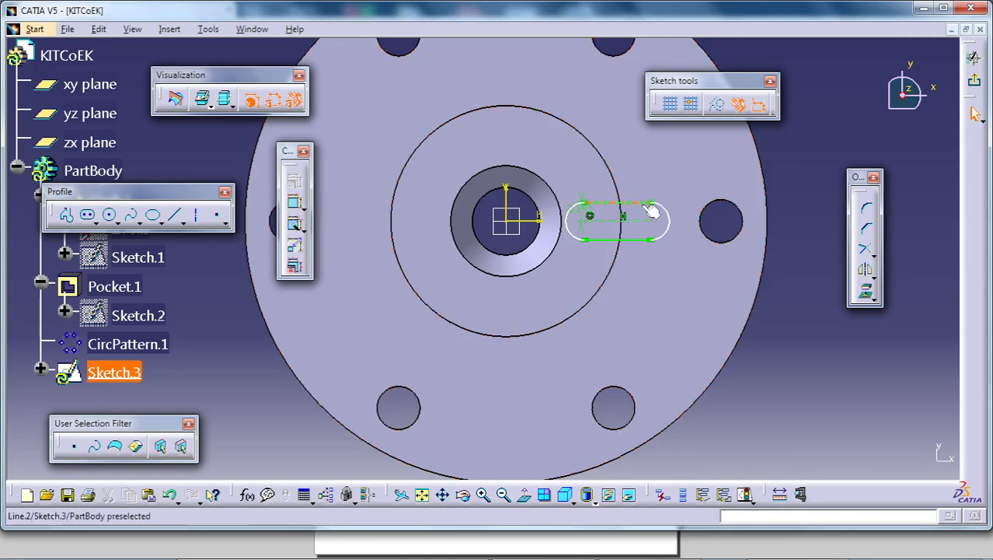
pyautogui.doubleClick(594, 220)
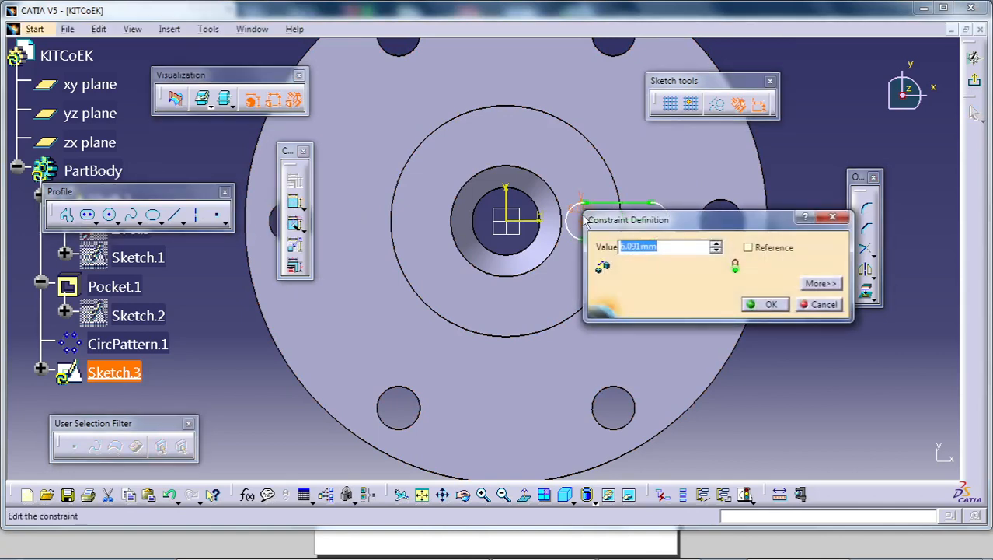
pyautogui.write('7')
pyautogui.press('Return')
# - Dimension the elongated hole's inner arc centre from the vertical axis and set the distance to 30 mm
pyautogui.moveTo(587, 257); pyautogui.dragTo(633, 255, button='middle')
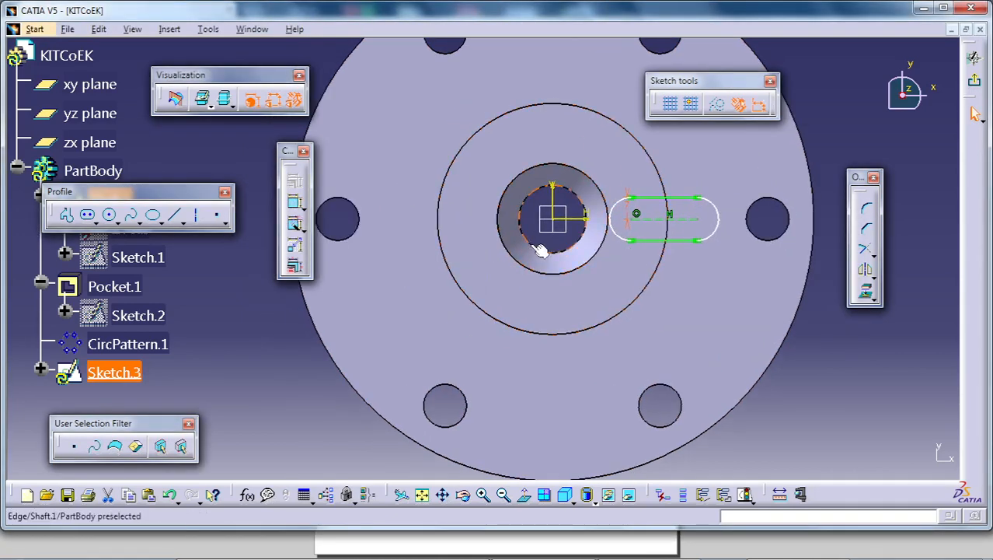
pyautogui.click(295, 204)
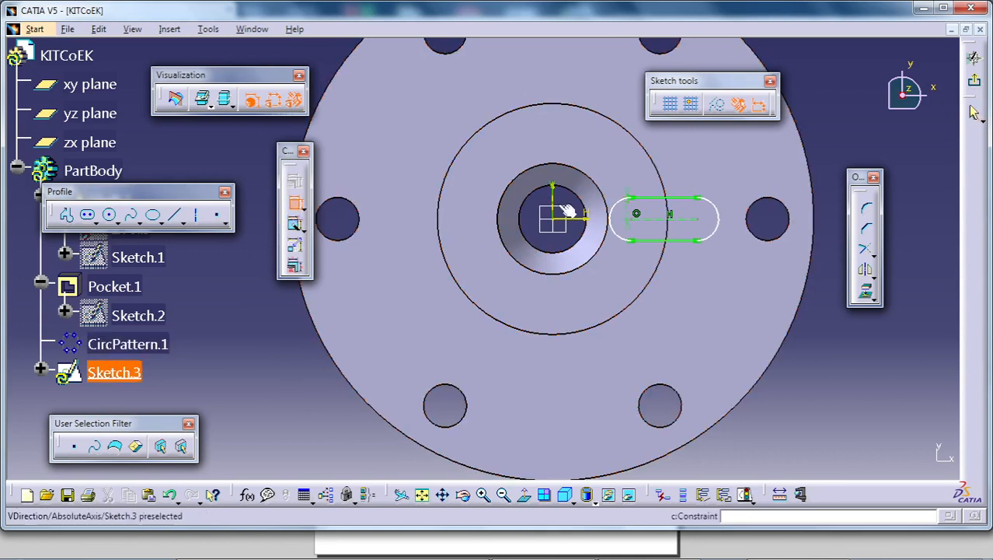
pyautogui.click(556, 198)
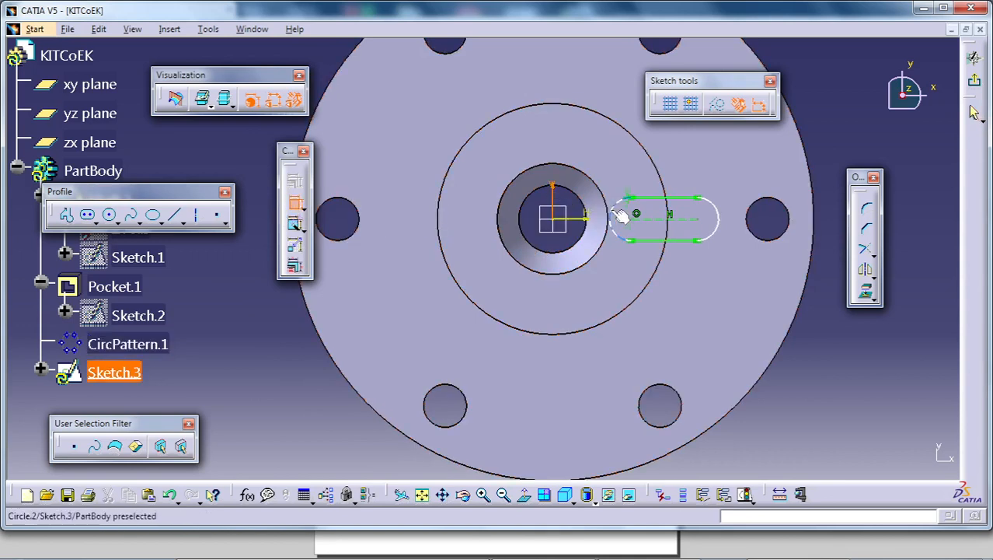
pyautogui.click(640, 222)
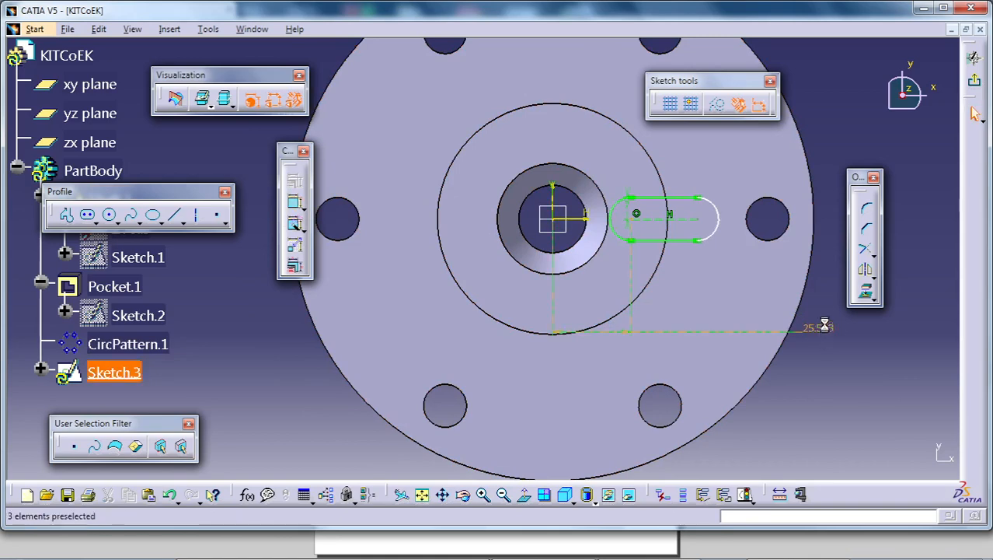
pyautogui.write('30mm')
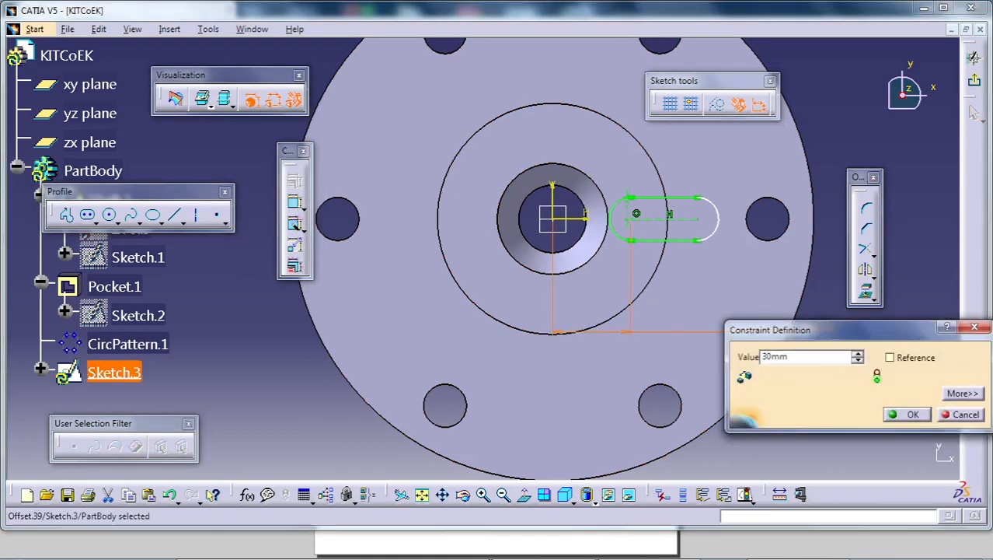
pyautogui.press('Return')
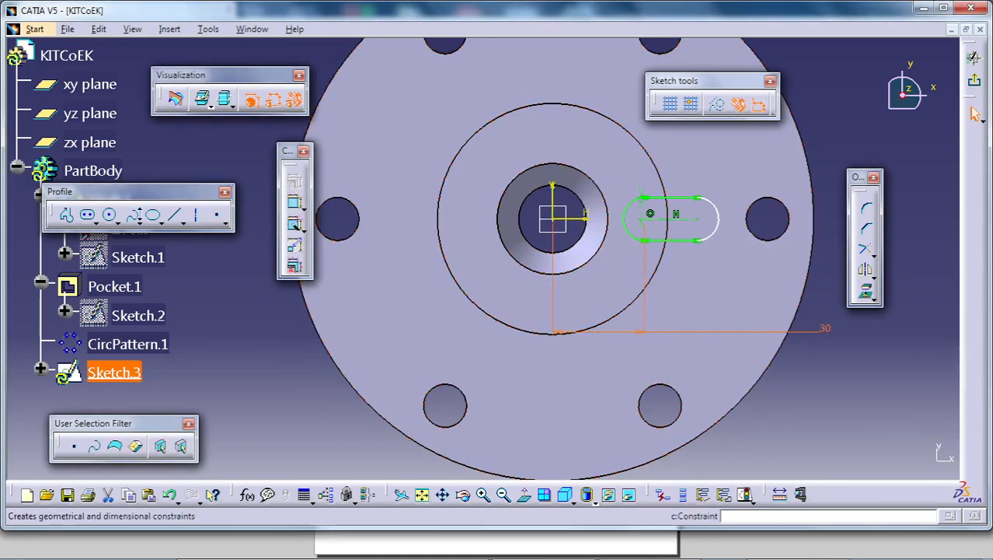
# - Draw a free circle beside the flange, overlapping its outer edge
pyautogui.click(867, 295)
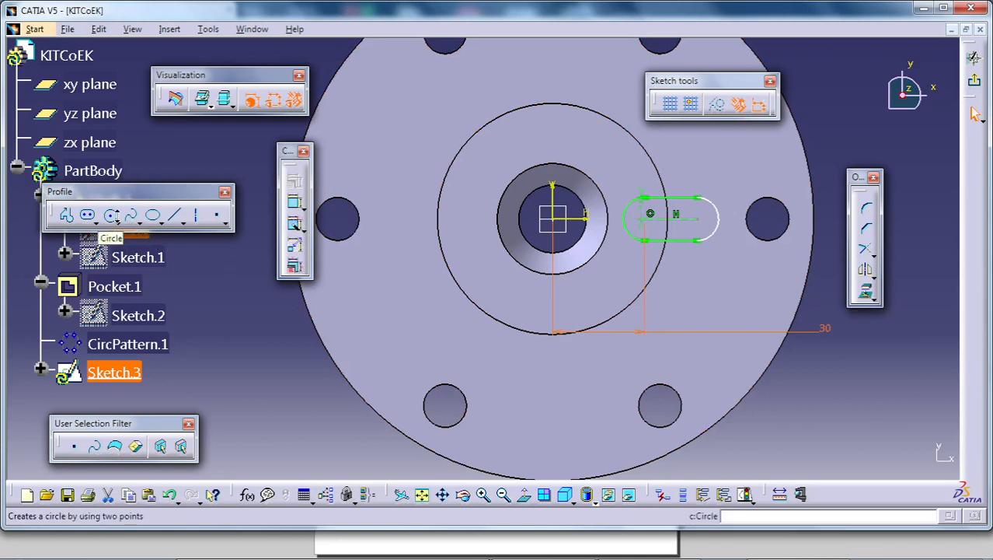
pyautogui.click(111, 215)
pyautogui.click(849, 141)
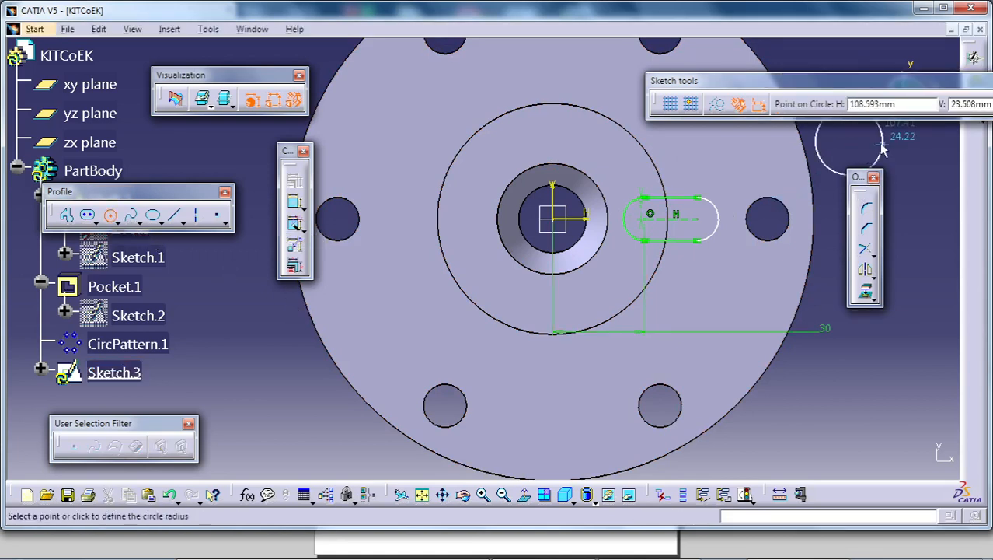
pyautogui.click(908, 171)
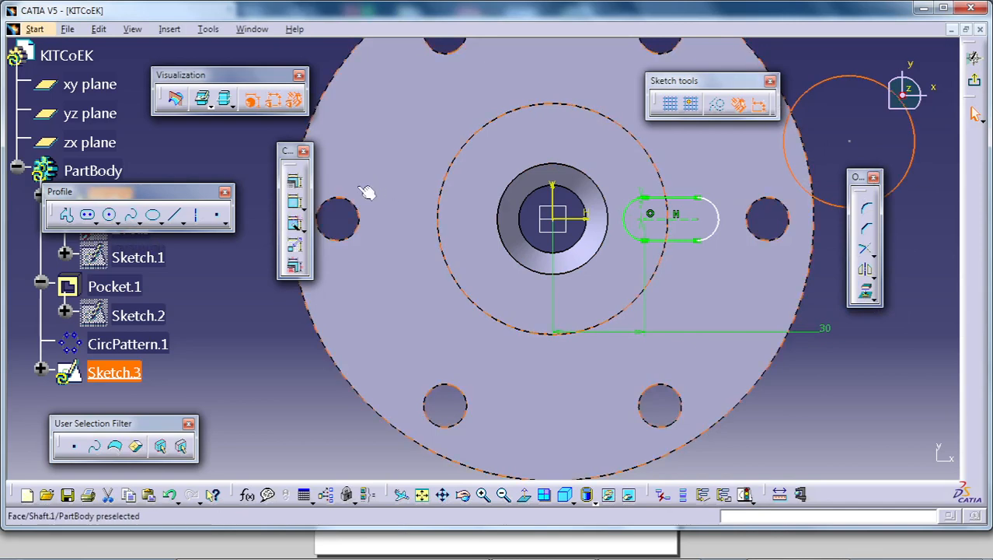
# - Make the free circle coincident with the hub's outer edge and trim it with the elongated hole to a closed notch profile
pyautogui.click(294, 203)
pyautogui.click(462, 153)
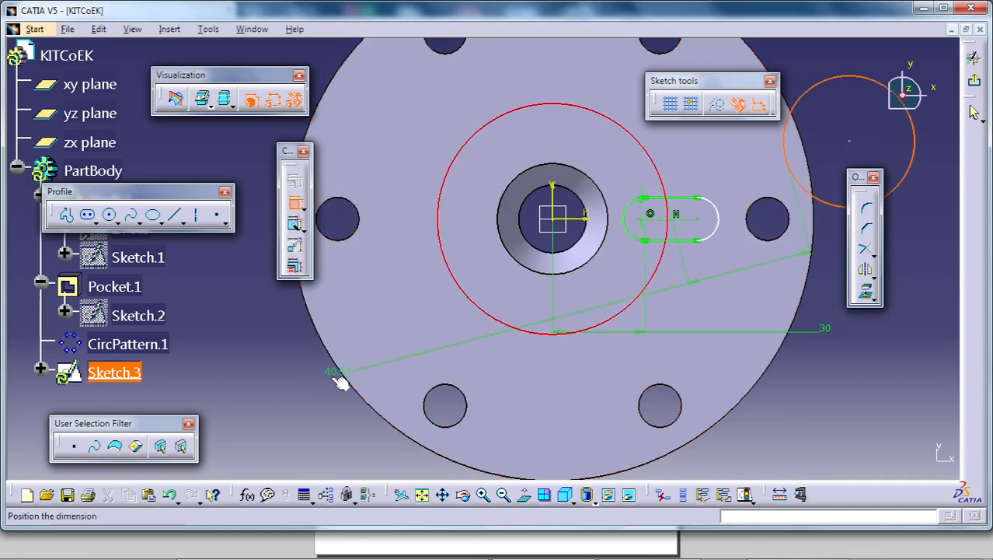
pyautogui.rightClick(283, 374)
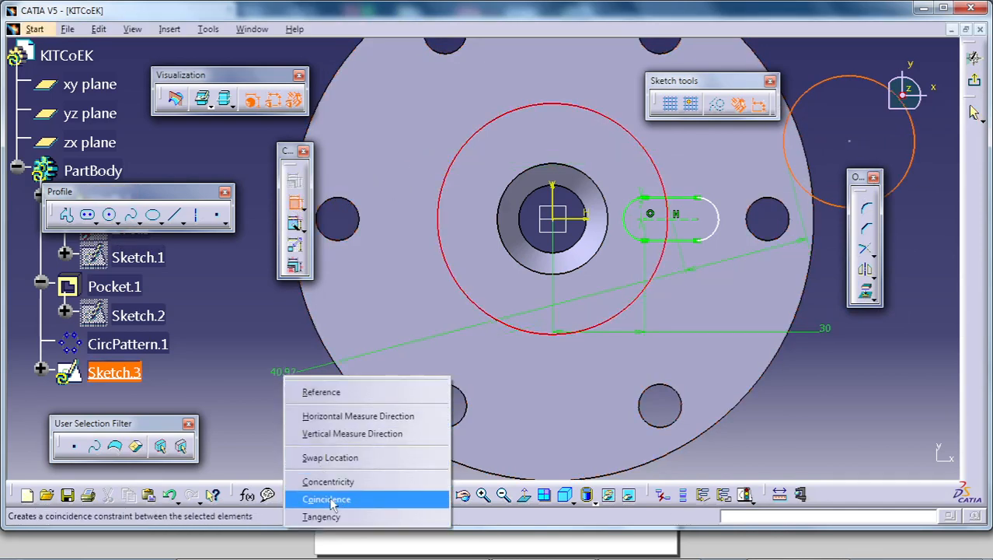
pyautogui.click(331, 500)
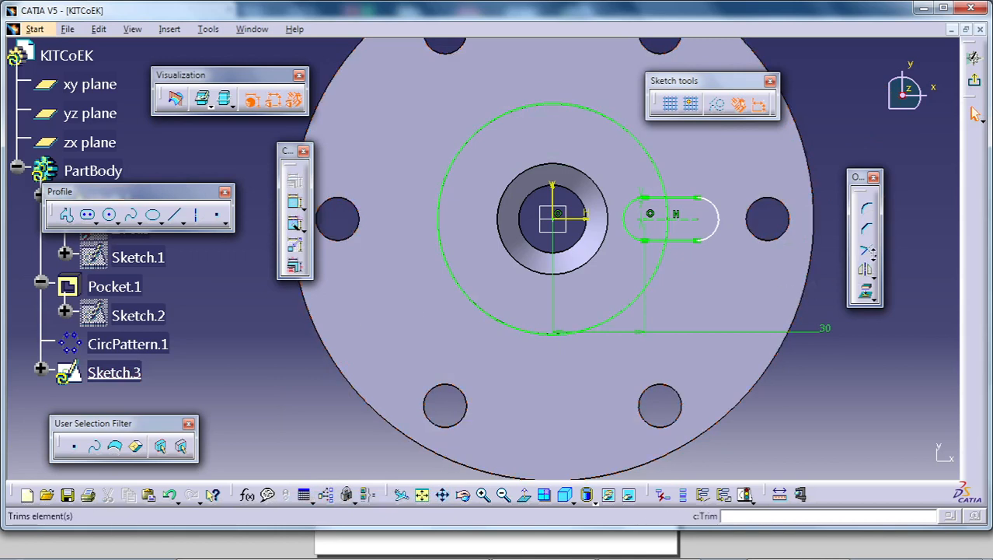
pyautogui.click(873, 254)
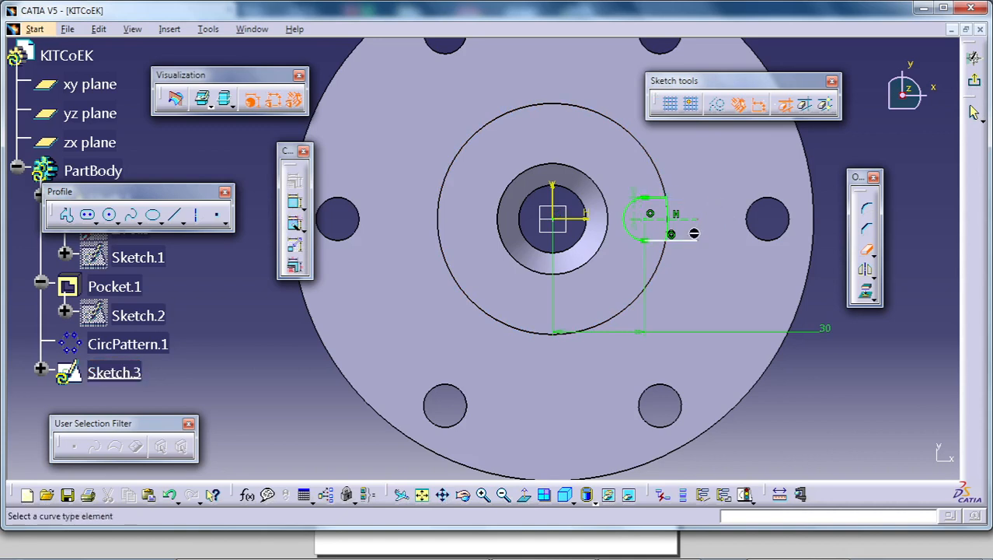
# - Try to dimension the notch's width between its two straight edges and delete that dimension
pyautogui.click(295, 203)
pyautogui.click(667, 226)
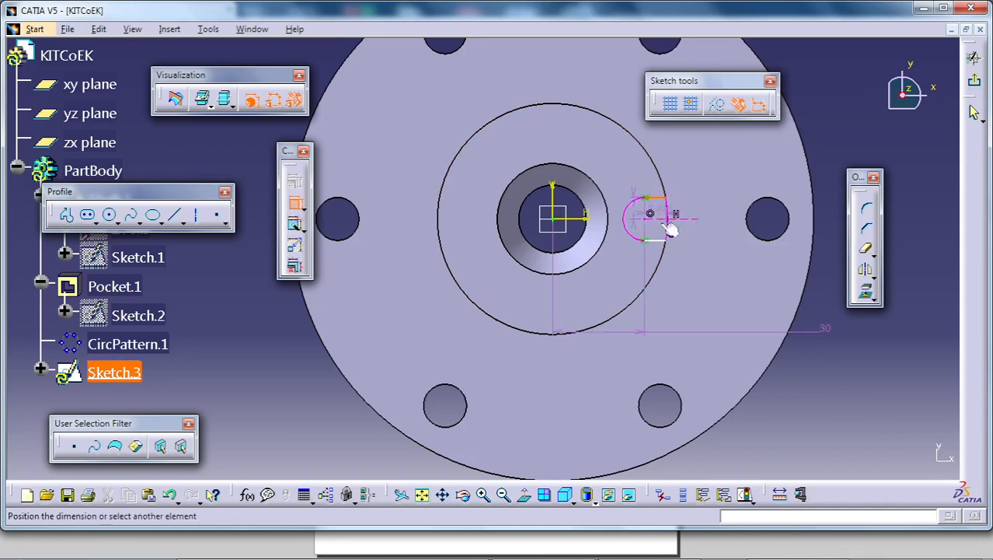
pyautogui.click(699, 201)
pyautogui.rightClick(704, 202)
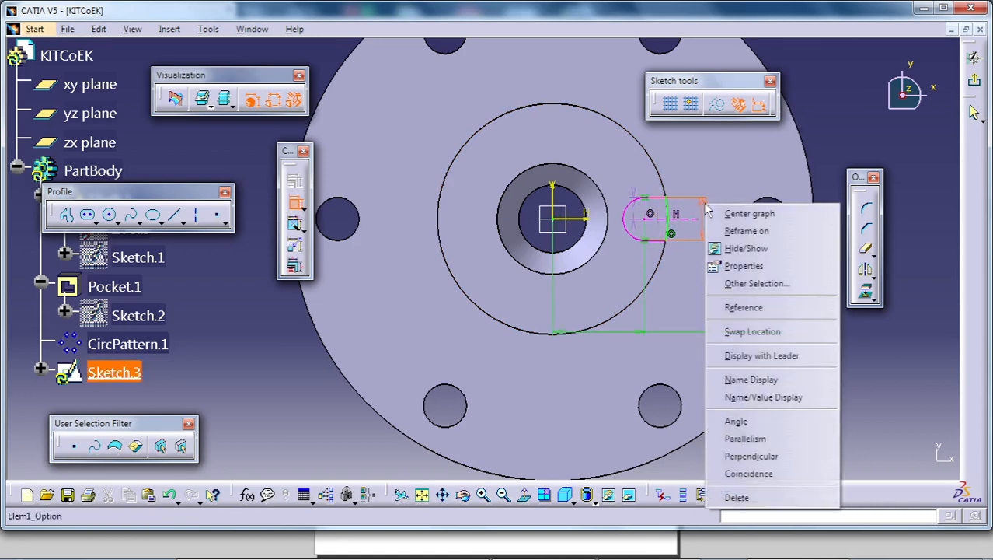
pyautogui.click(739, 497)
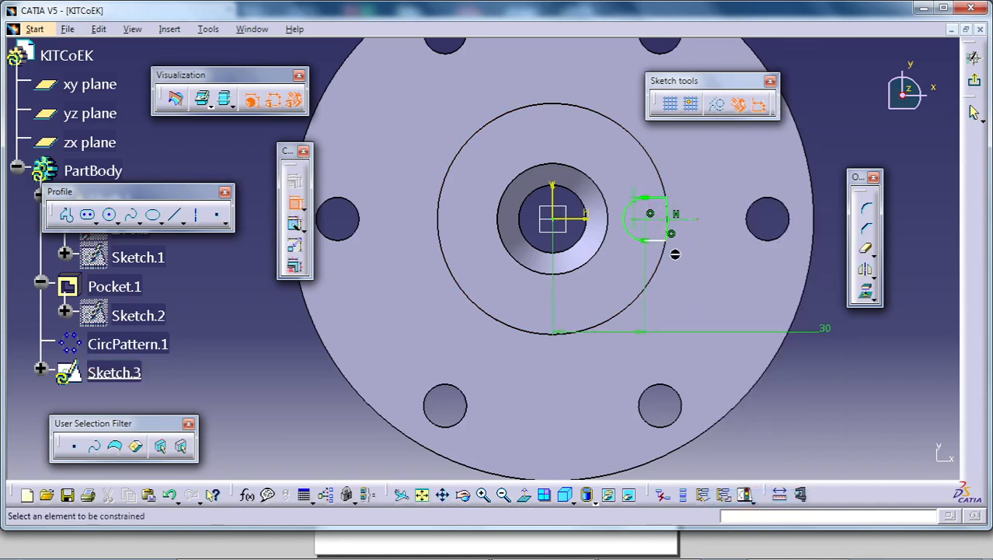
pyautogui.click(297, 204)
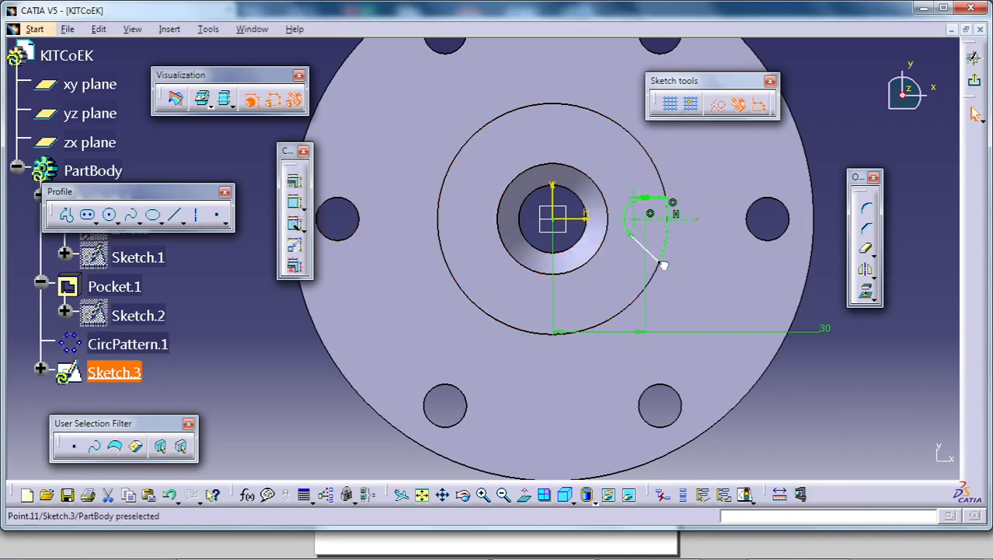
# - Bring the notch profile's slanted lower line nearly level and apply a horizontal constraint to it
pyautogui.click(655, 244)
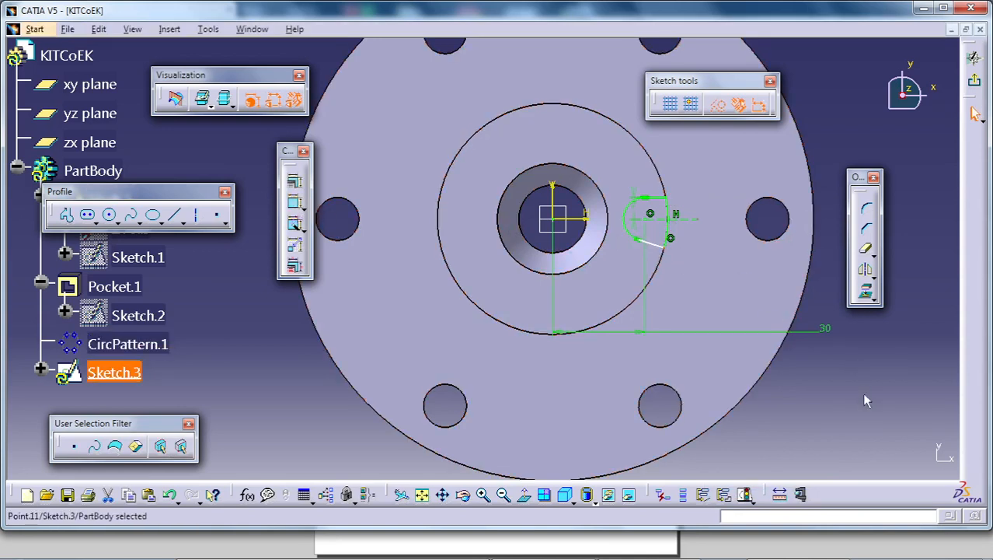
pyautogui.click(296, 203)
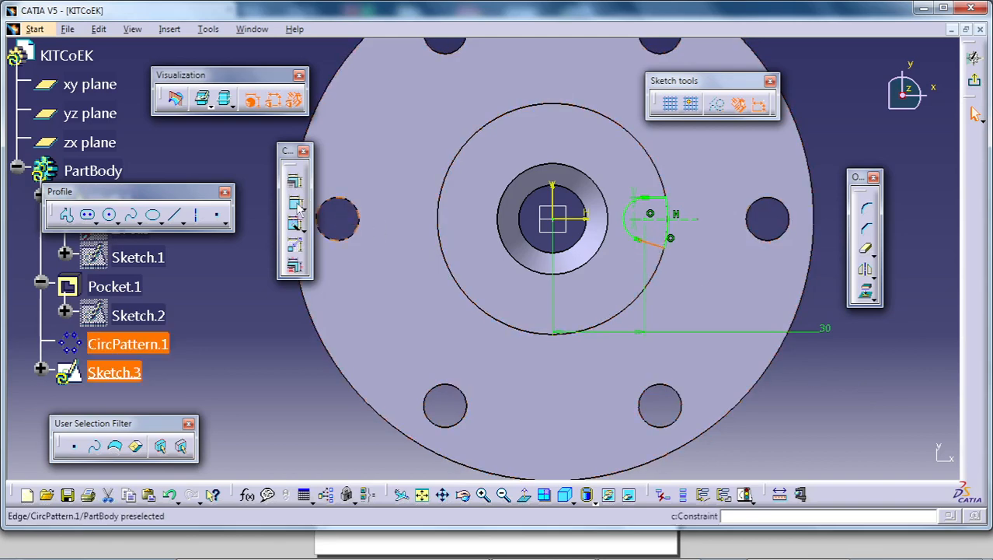
pyautogui.rightClick(292, 346)
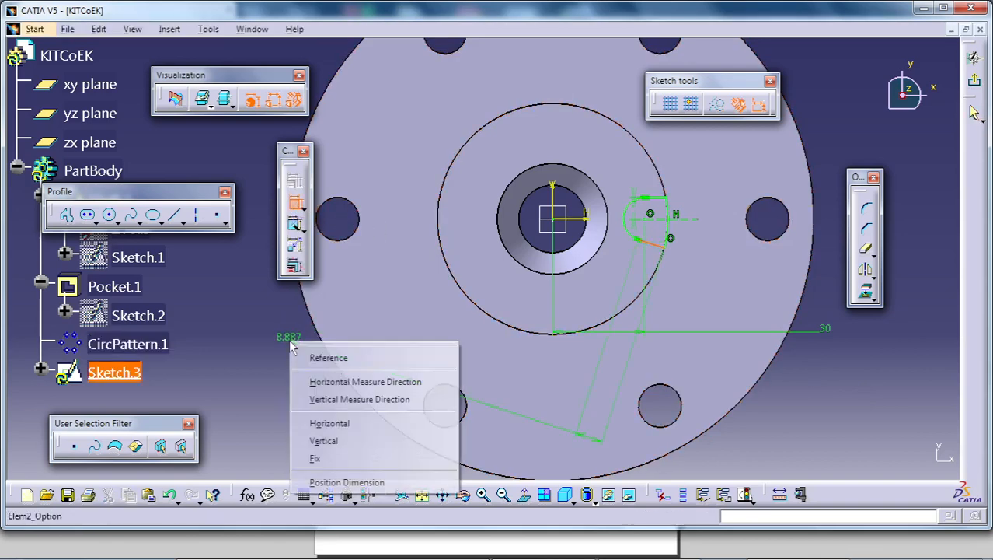
pyautogui.click(323, 441)
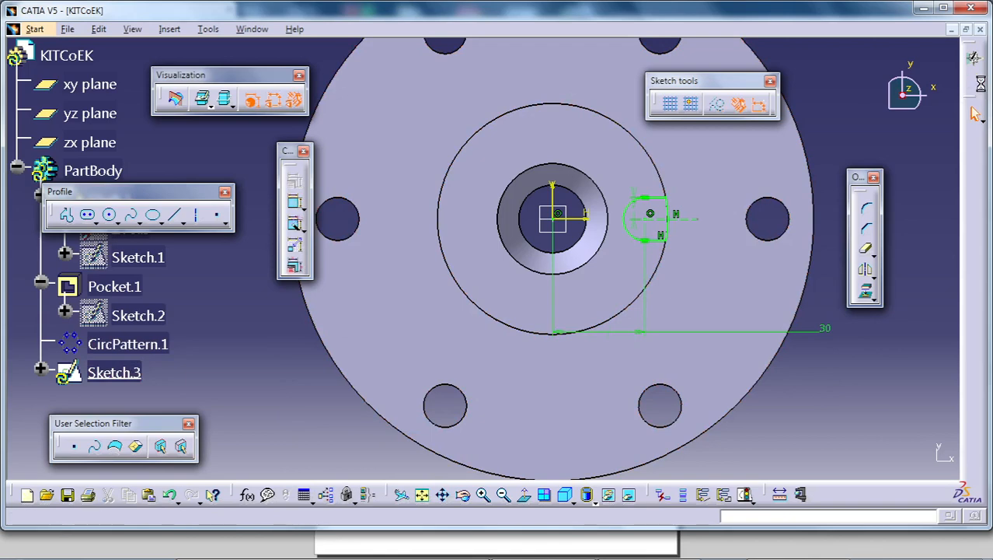
# - Exit the notch sketch and cut its profile into the top of the hub as a pocket with a dimensioned depth
pyautogui.click(974, 80)
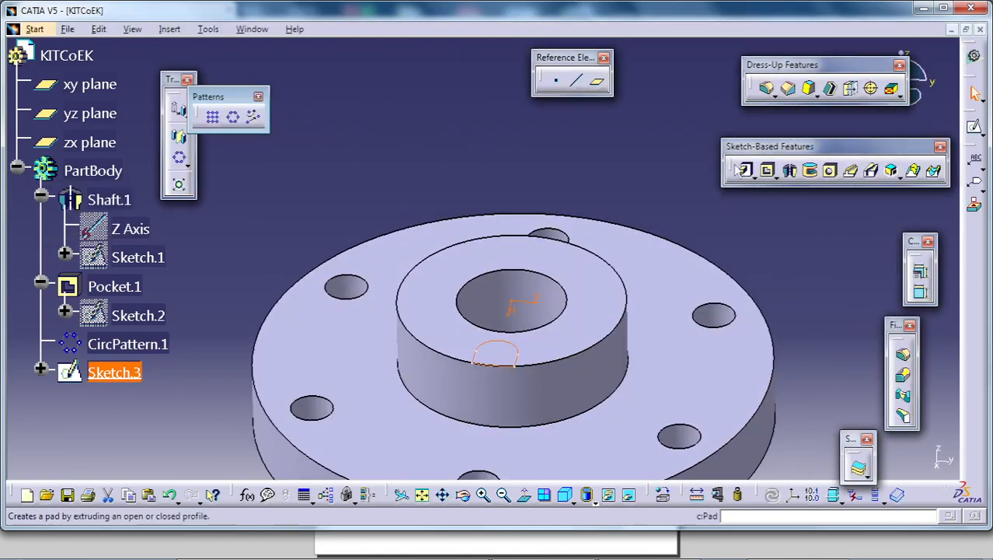
pyautogui.click(769, 172)
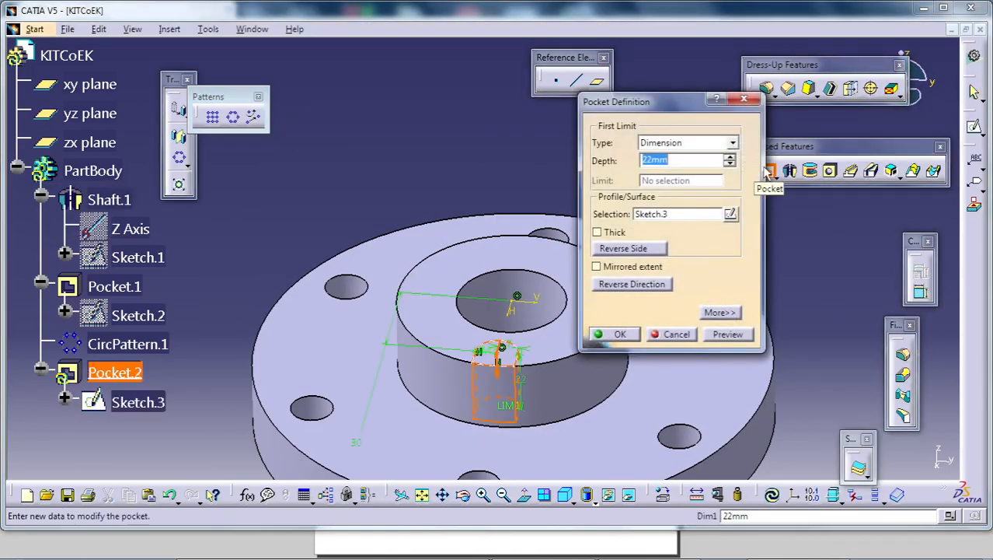
pyautogui.write('10')
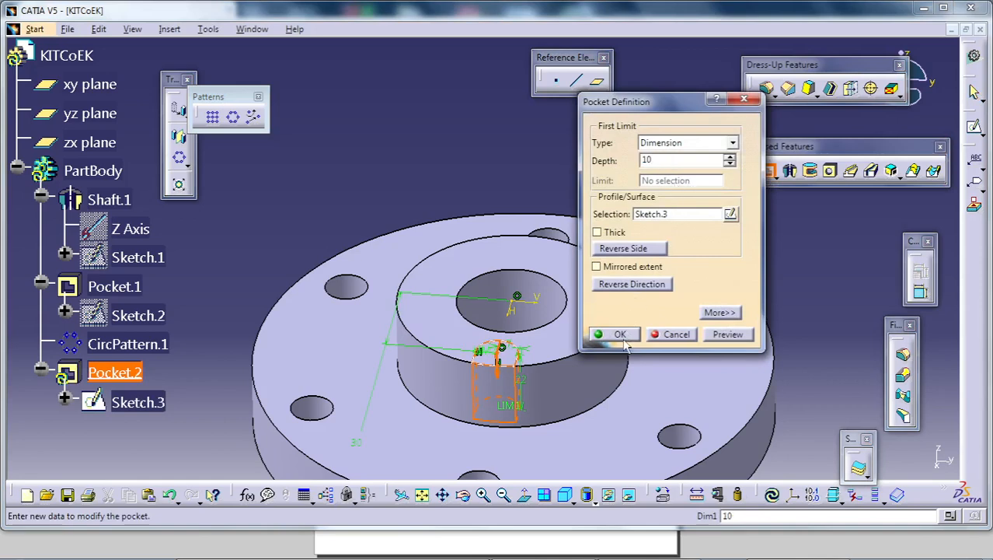
pyautogui.click(621, 337)
pyautogui.moveTo(443, 266); pyautogui.dragTo(536, 227, button='middle')
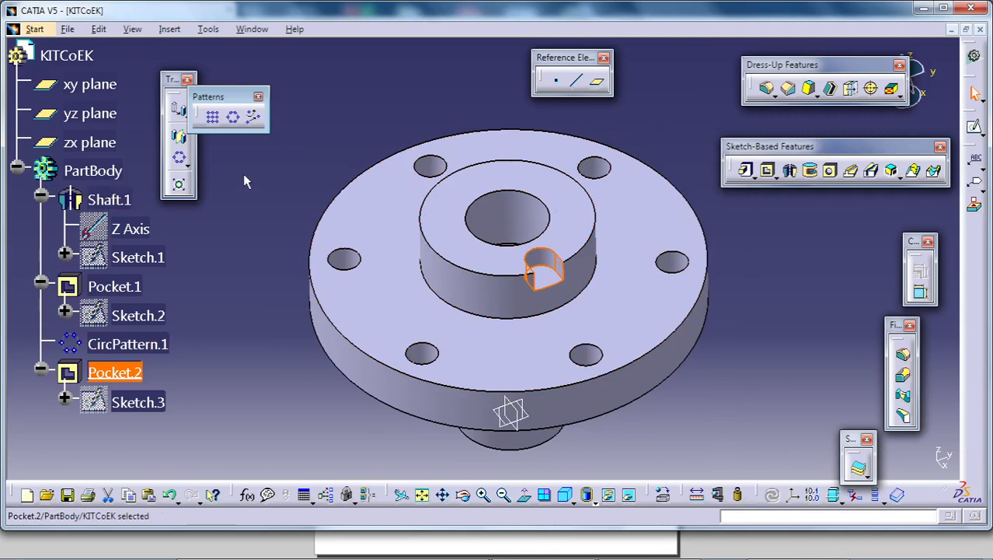
# - Set up a circular pattern of the notch pocket as a complete crown with 3 instances
pyautogui.click(271, 157)
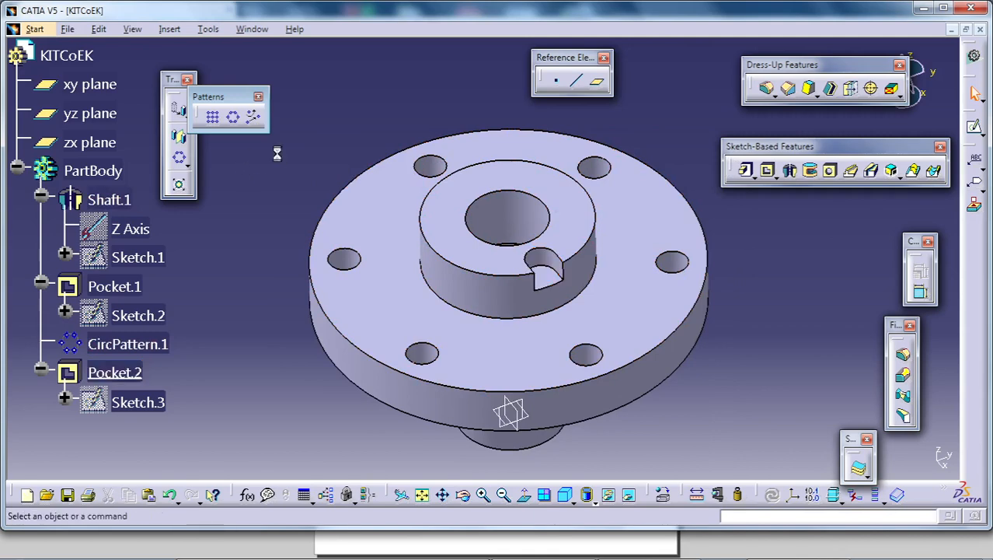
pyautogui.click(232, 116)
pyautogui.click(792, 310)
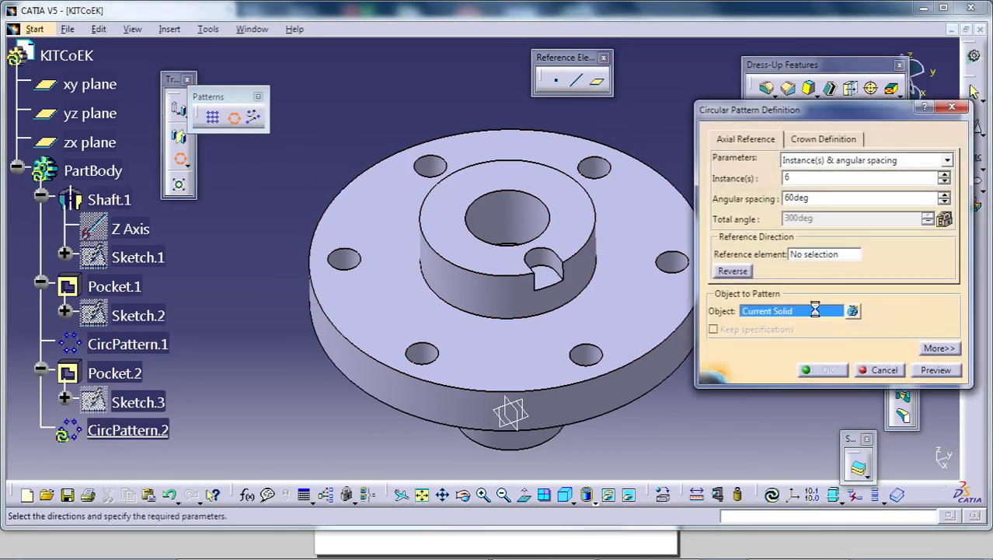
pyautogui.click(540, 260)
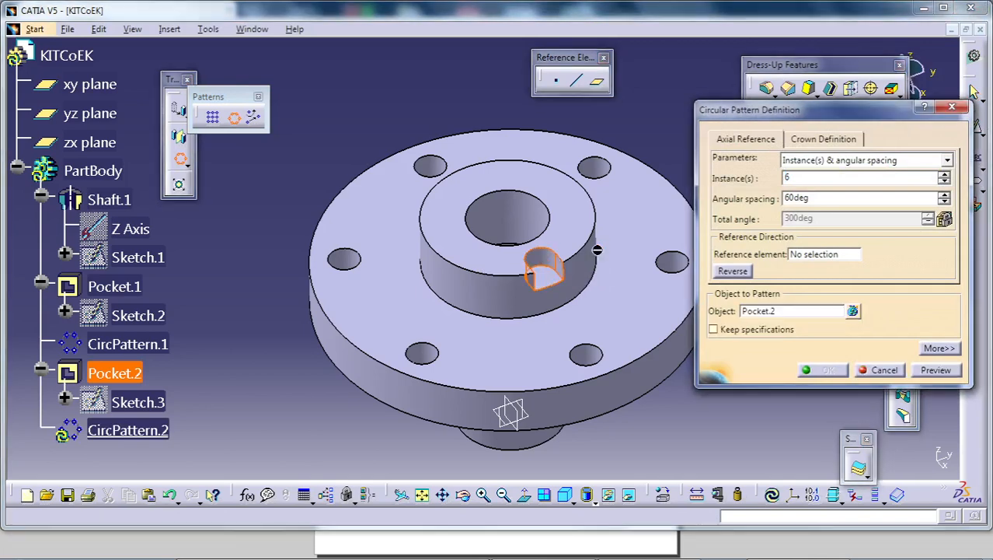
pyautogui.click(851, 160)
pyautogui.click(850, 204)
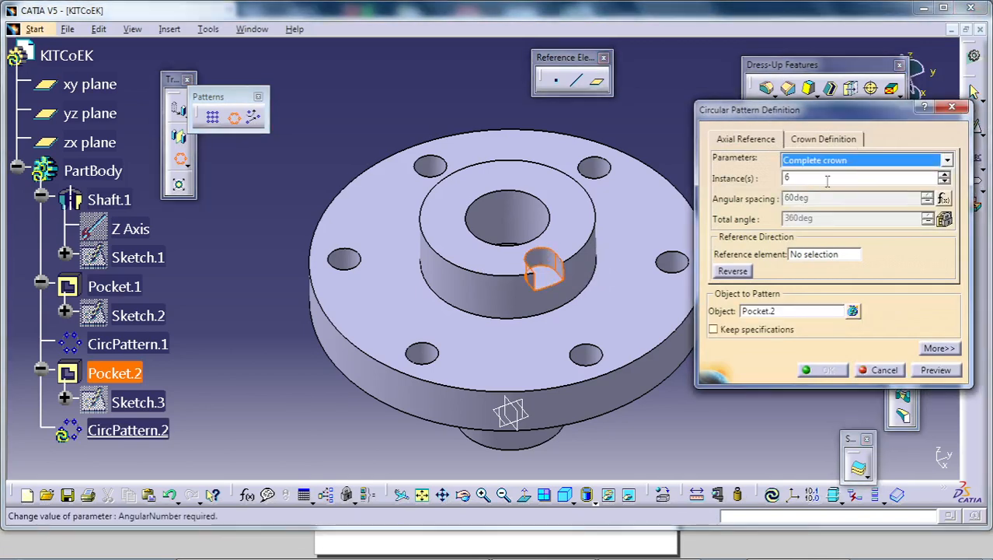
pyautogui.doubleClick(822, 178)
pyautogui.write('3')
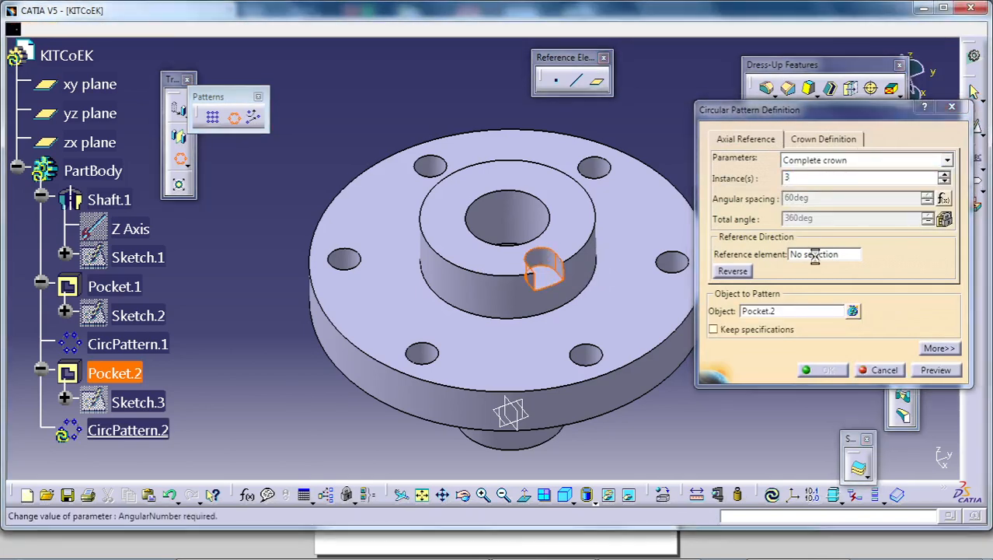
# - Use the flange's upper face as the pattern's reference element, create the notch pattern and show the part in isometric view
pyautogui.click(822, 255)
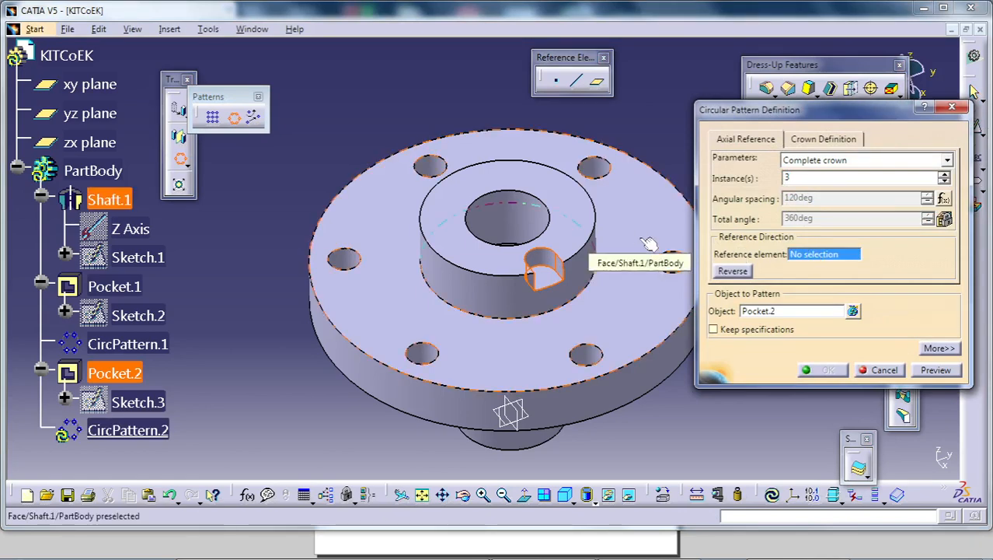
pyautogui.click(644, 244)
pyautogui.click(828, 371)
pyautogui.click(765, 397)
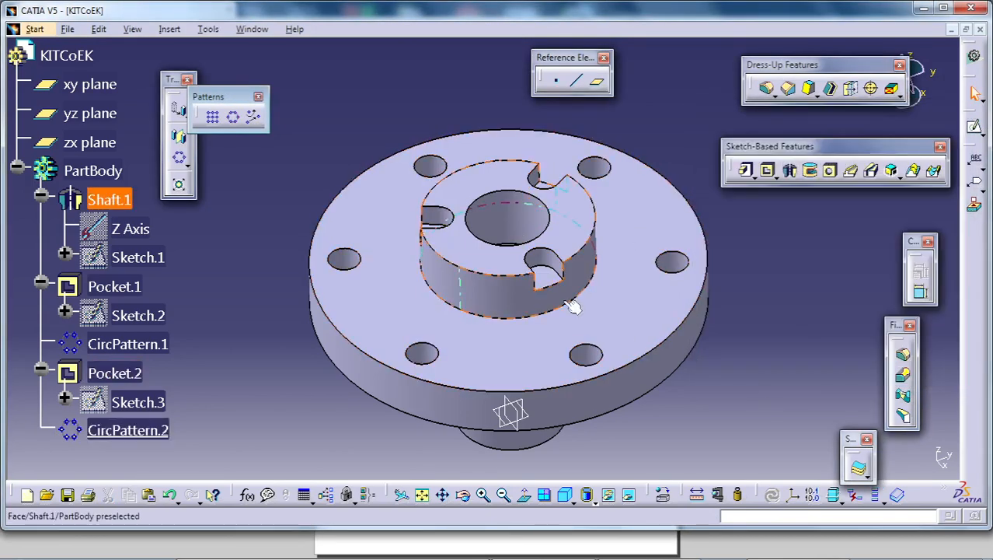
pyautogui.moveTo(488, 235); pyautogui.dragTo(488, 256, button='middle')
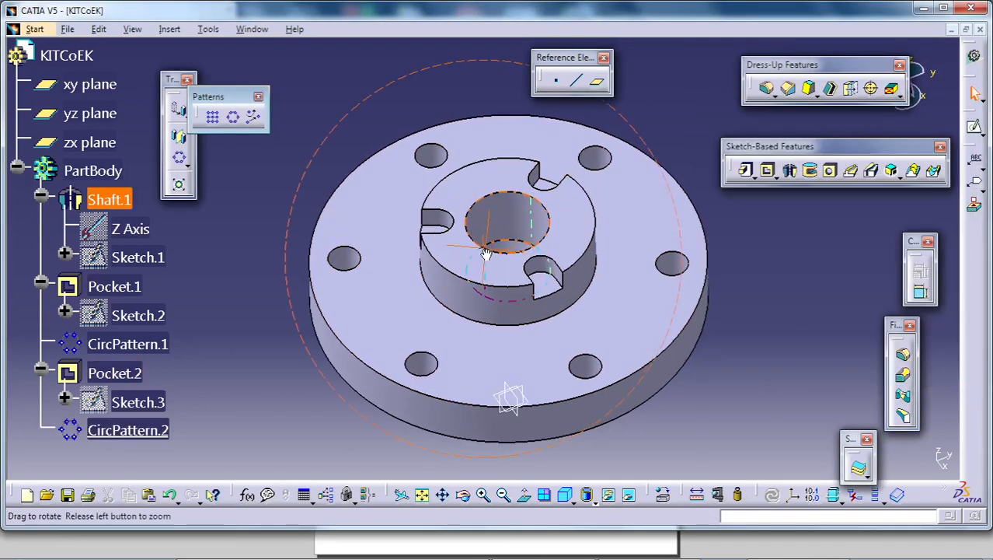
pyautogui.click(565, 494)
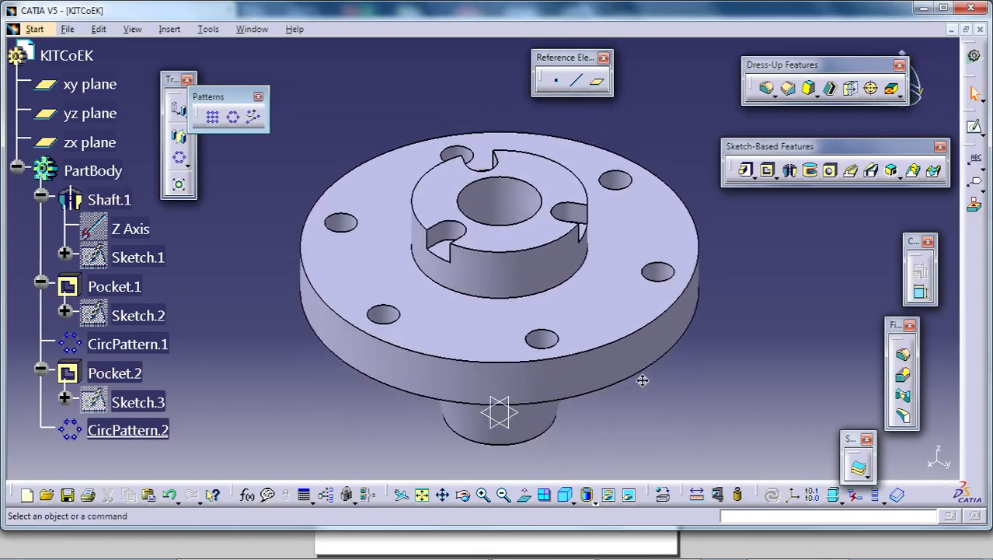